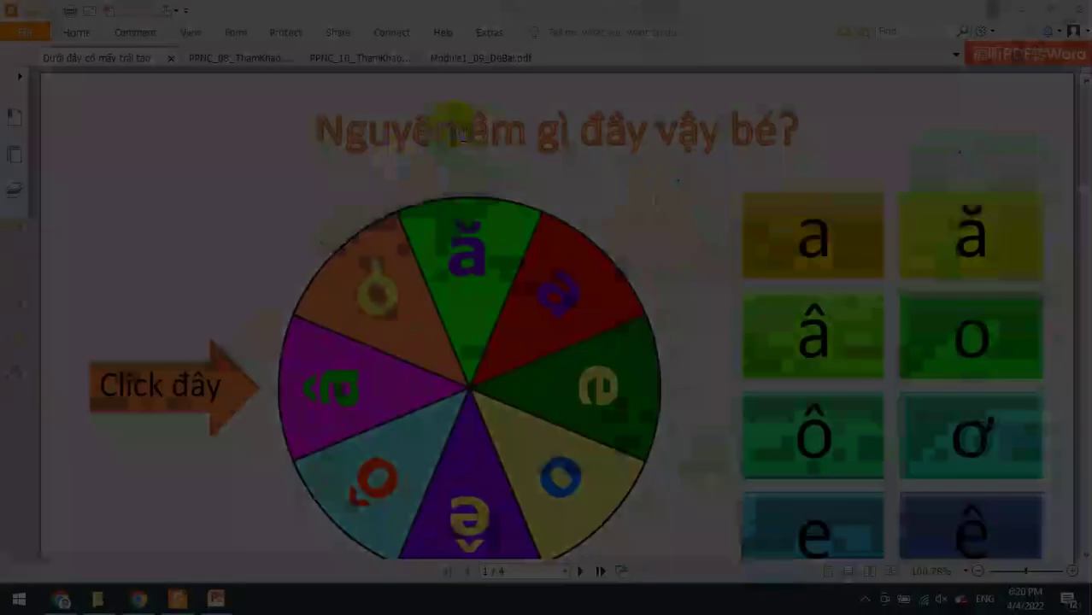
Scroll through the exam requirements PDF, then return to the vowel-quiz sample
scroll(445, 188, down, 1)
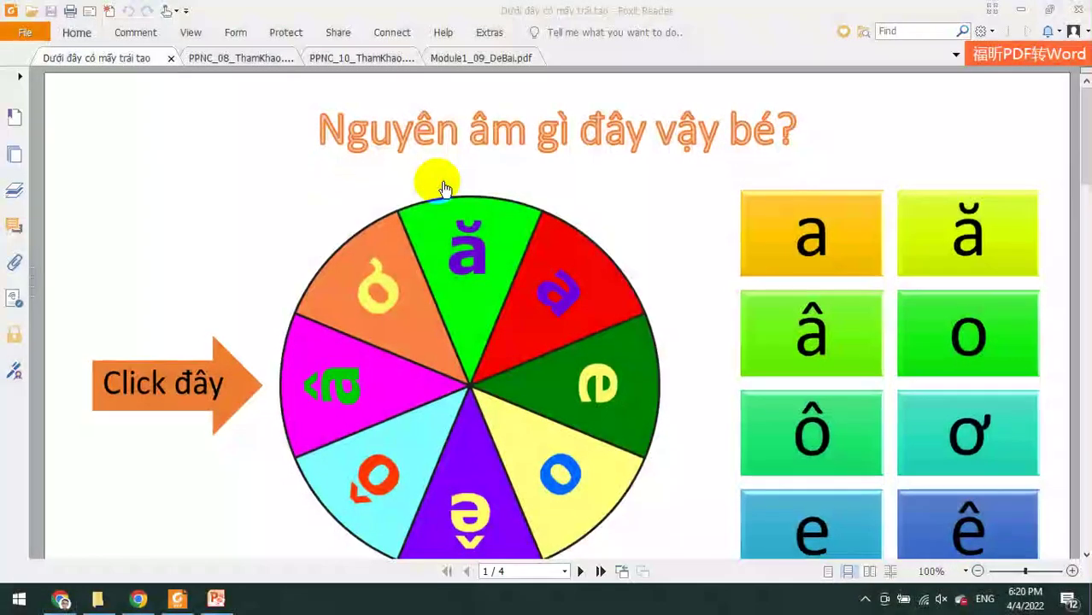
scroll(441, 188, down, 1)
scroll(436, 188, down, 1)
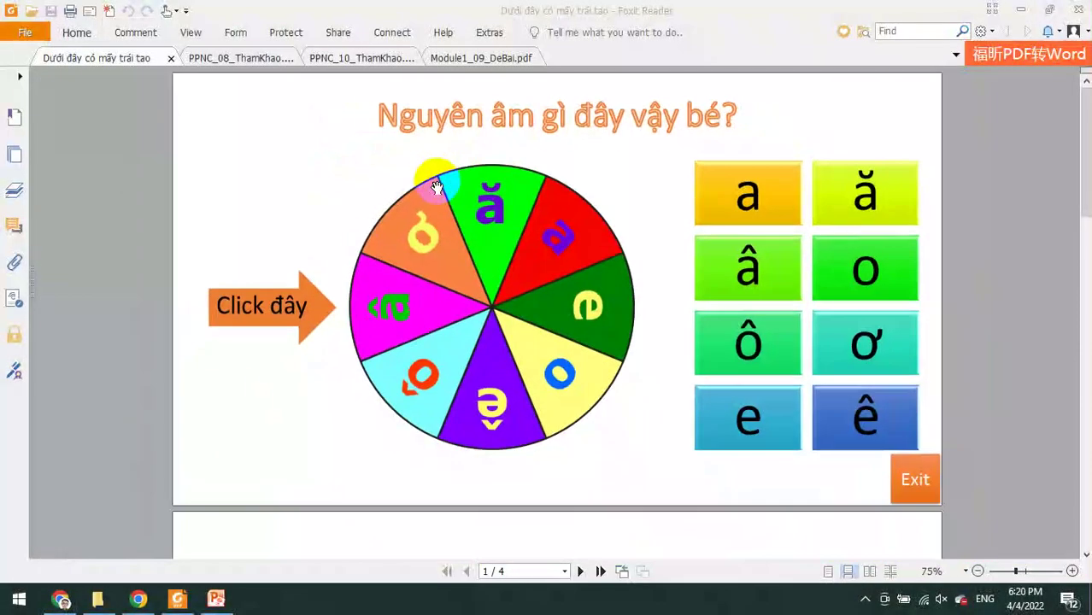
click(461, 57)
scroll(468, 415, down, 1)
scroll(469, 417, down, 10)
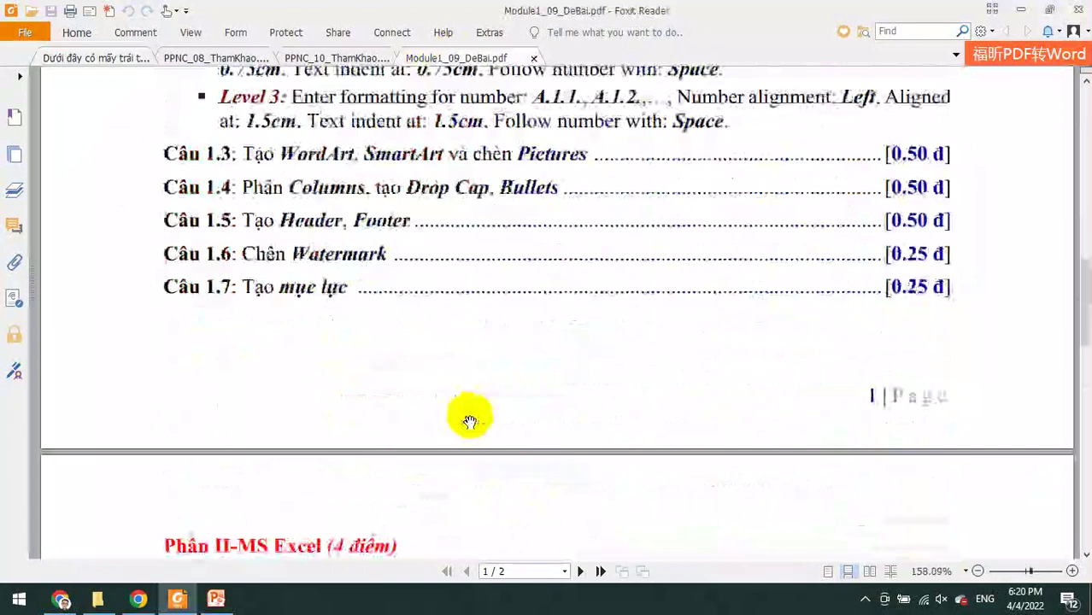
scroll(471, 419, down, 5)
scroll(470, 418, down, 8)
scroll(468, 416, down, 5)
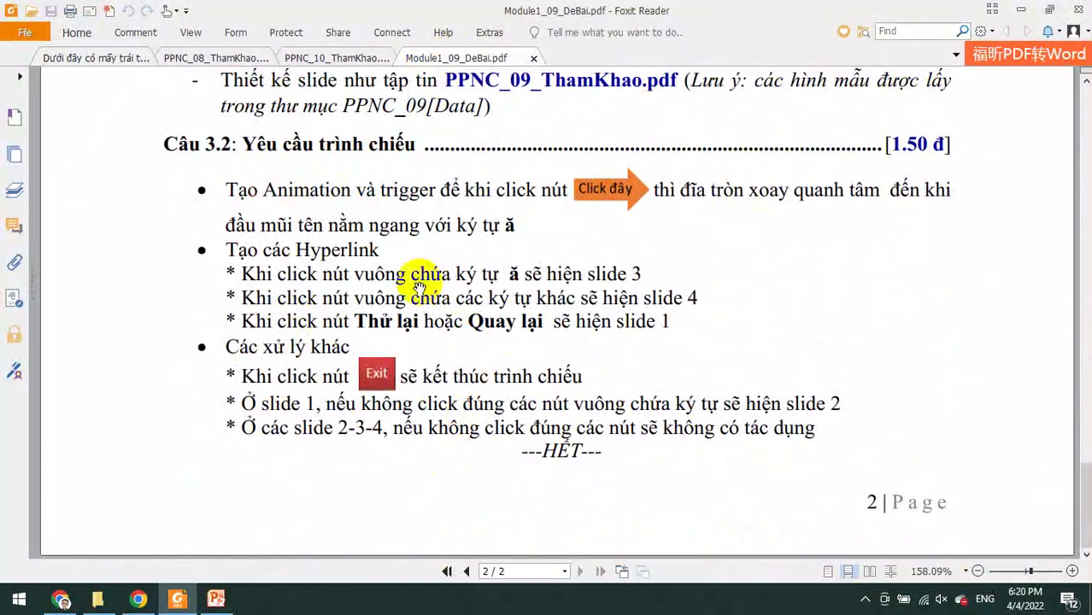
click(96, 57)
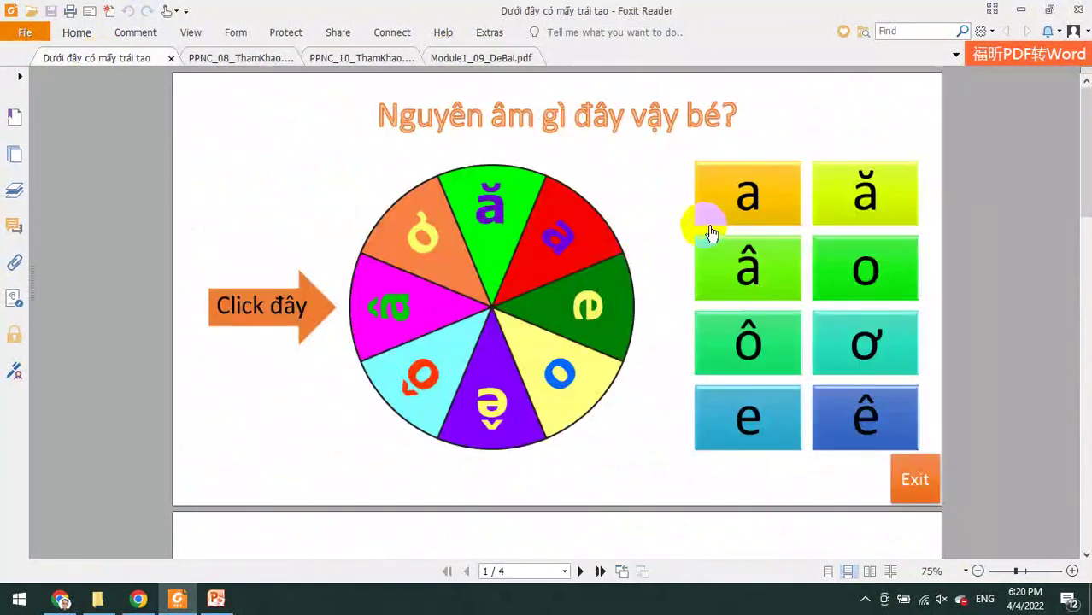
Browse the vowel-quiz sample slides, following the wheel's link to the 'Quay lại' slide
scroll(571, 418, down, 1)
scroll(567, 415, down, 3)
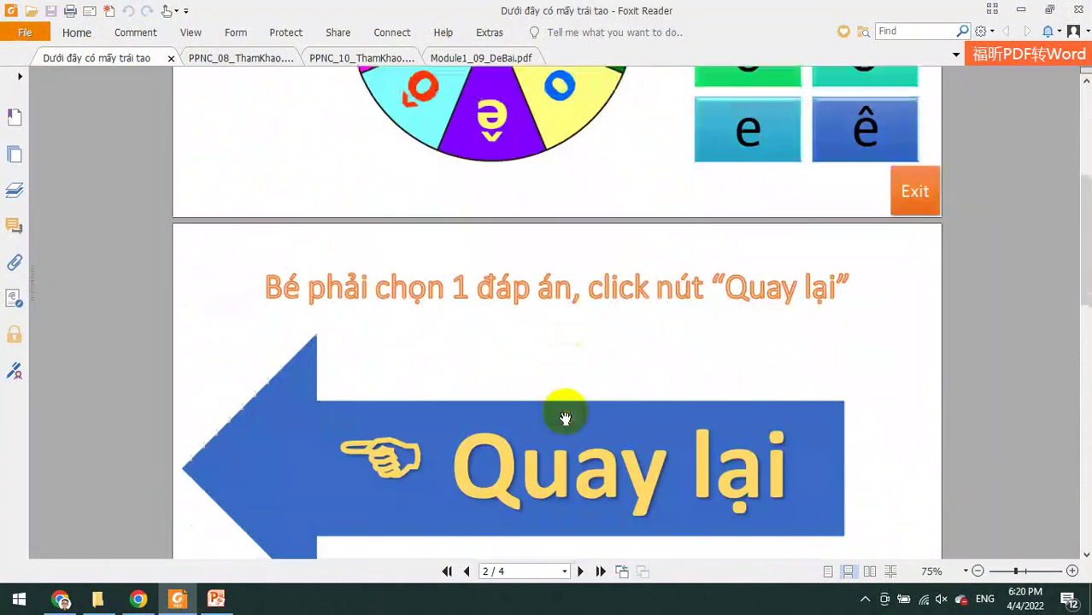
scroll(567, 416, down, 3)
scroll(538, 208, down, 2)
scroll(539, 212, down, 4)
scroll(532, 215, down, 1)
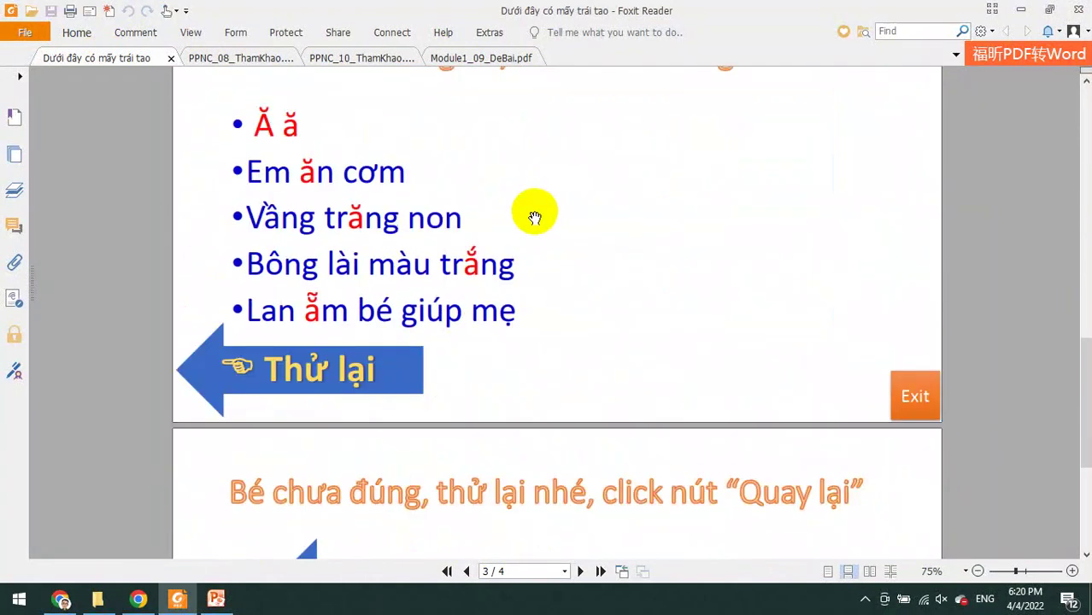
scroll(534, 214, down, 3)
scroll(534, 215, down, 1)
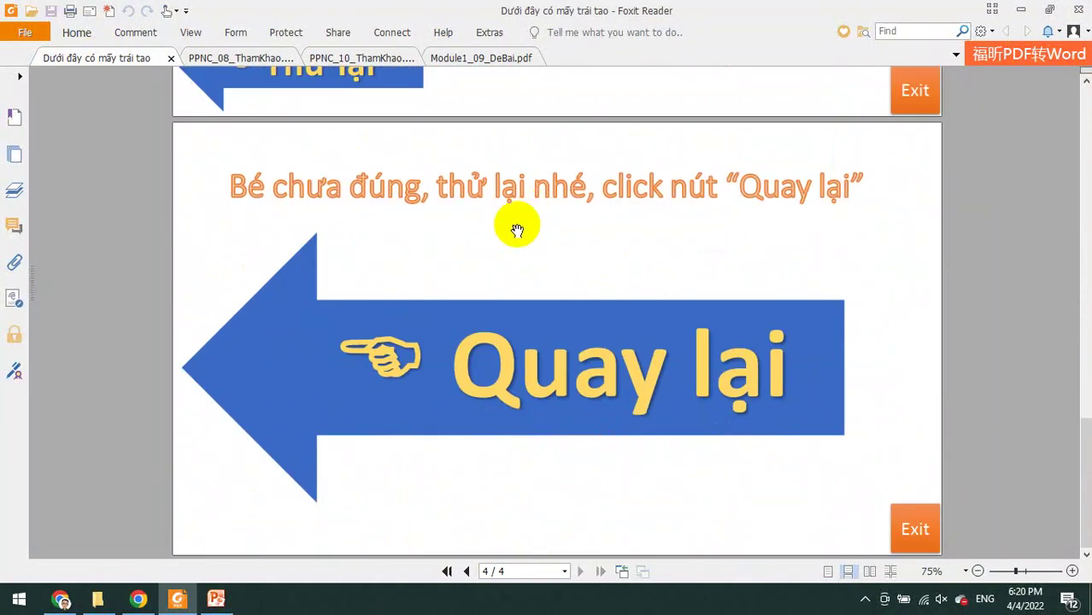
click(617, 347)
click(708, 402)
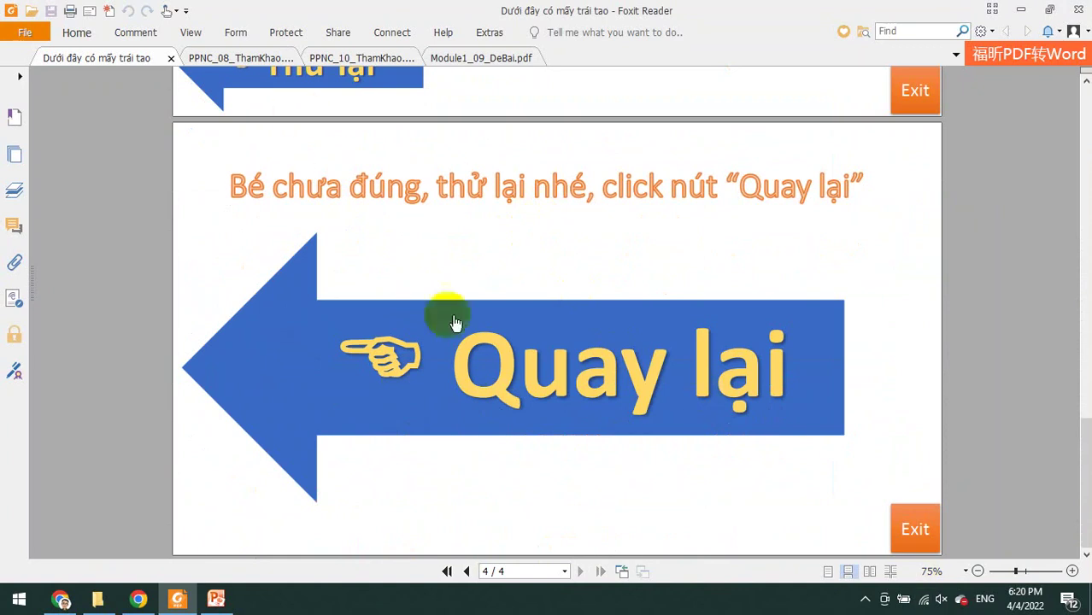
scroll(360, 190, up, 3)
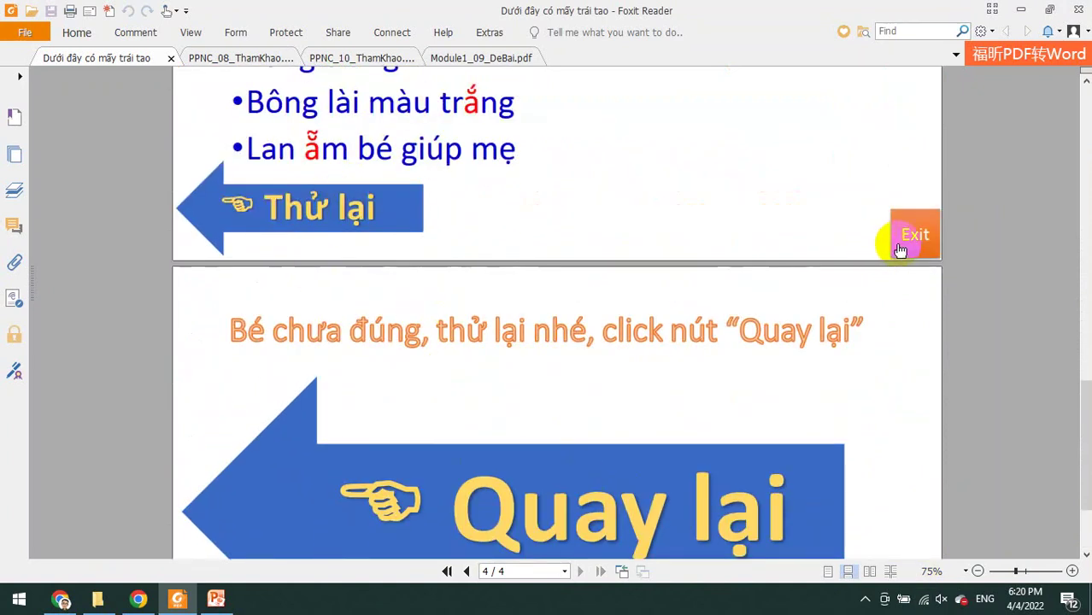
scroll(890, 411, down, 3)
scroll(915, 451, up, 4)
scroll(914, 451, up, 5)
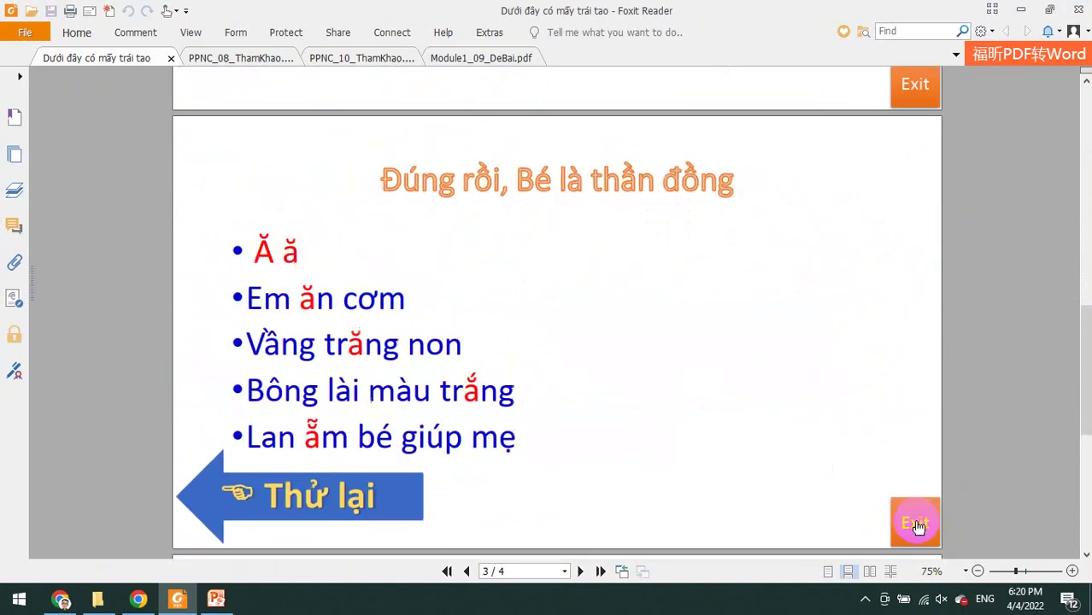
scroll(916, 481, up, 7)
scroll(805, 410, up, 3)
scroll(809, 419, up, 7)
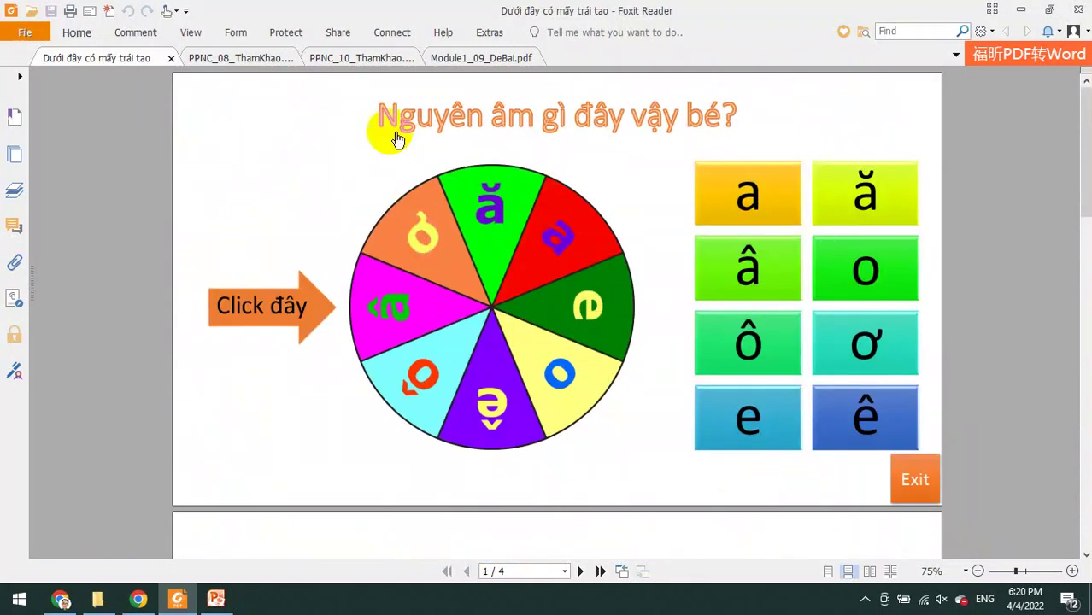
click(494, 195)
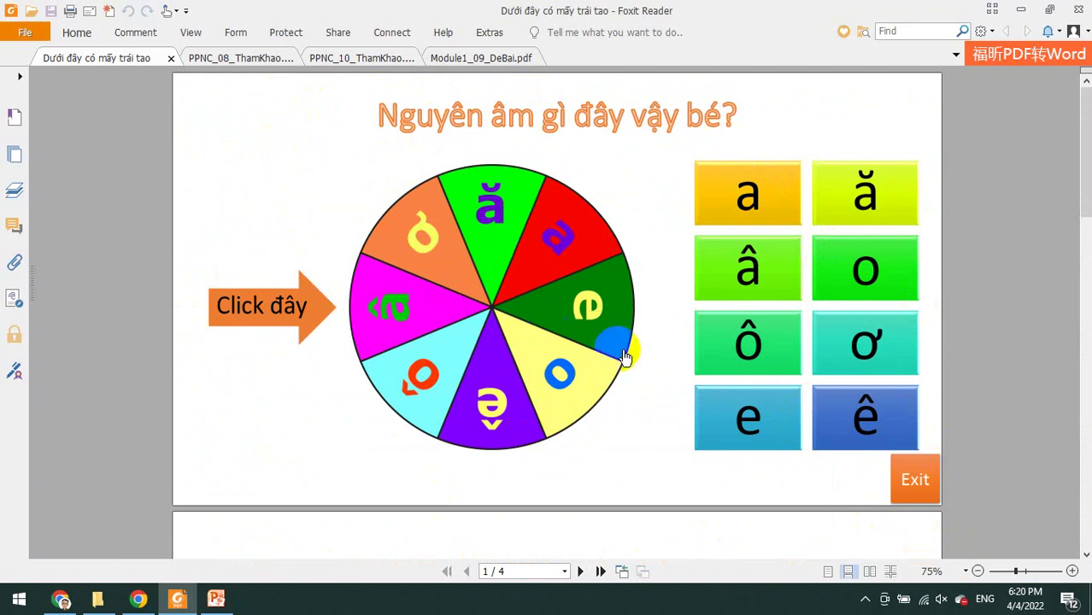
click(706, 397)
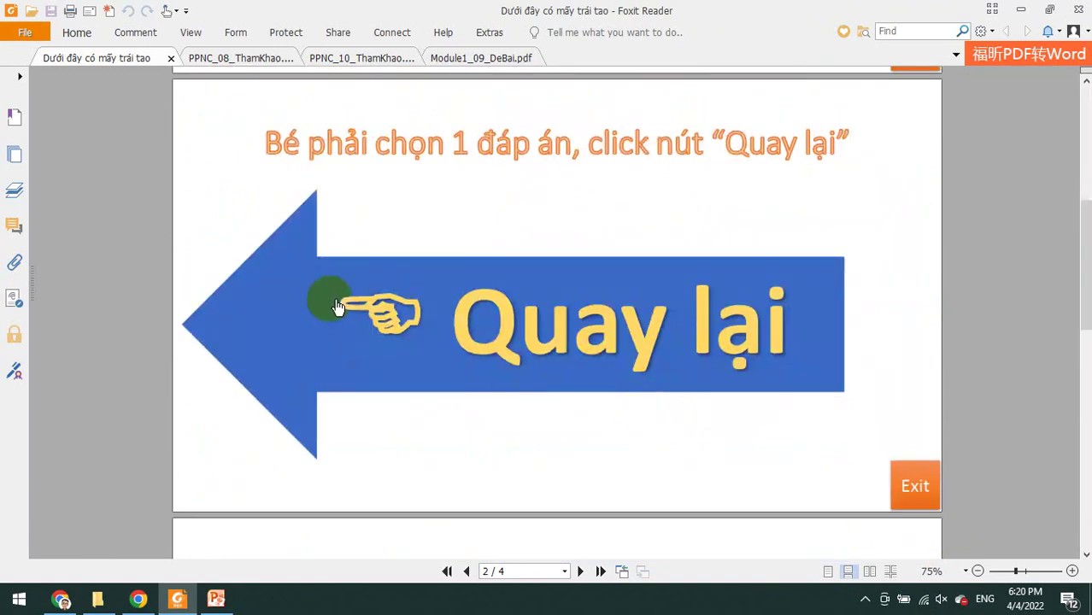
scroll(889, 483, down, 2)
scroll(746, 429, down, 4)
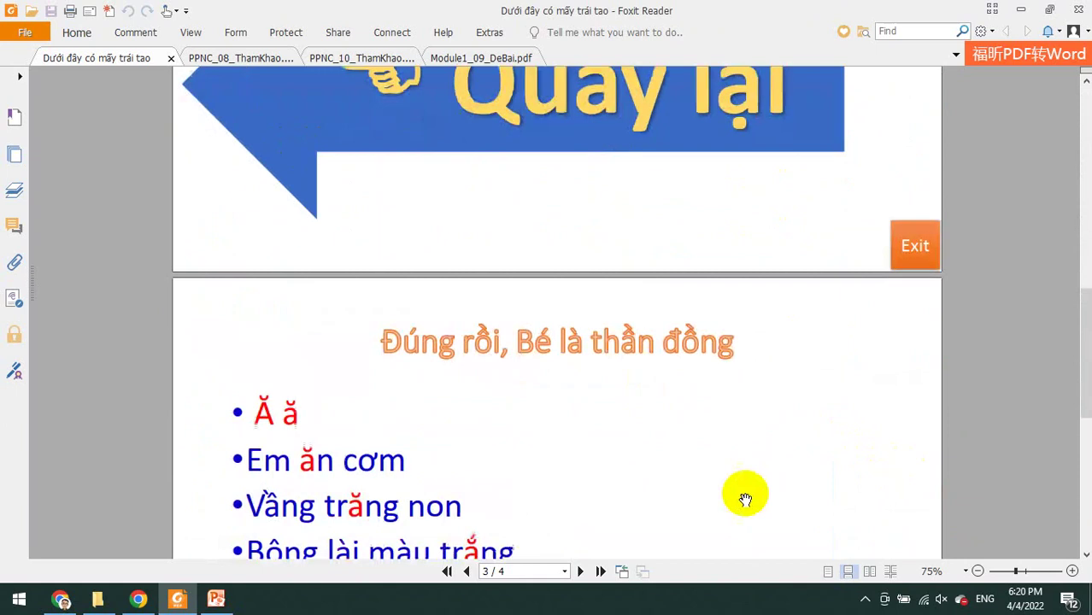
scroll(795, 423, up, 4)
scroll(798, 424, up, 4)
scroll(804, 422, up, 2)
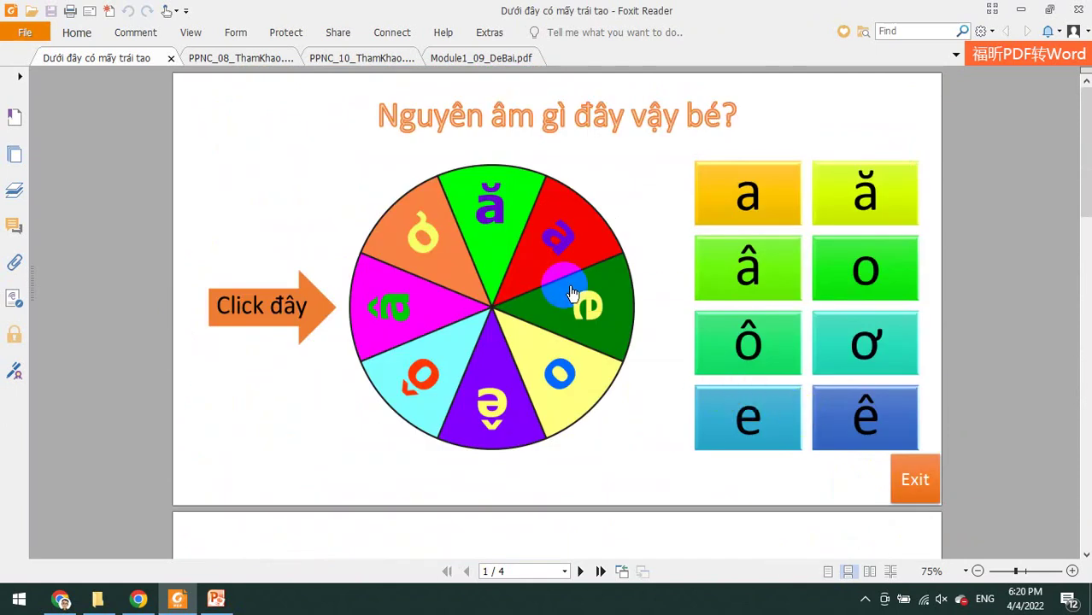
Reorder the Foxit tabs: Module1_09_DeBai.pdf first, the vowel-quiz sample second
click(487, 59)
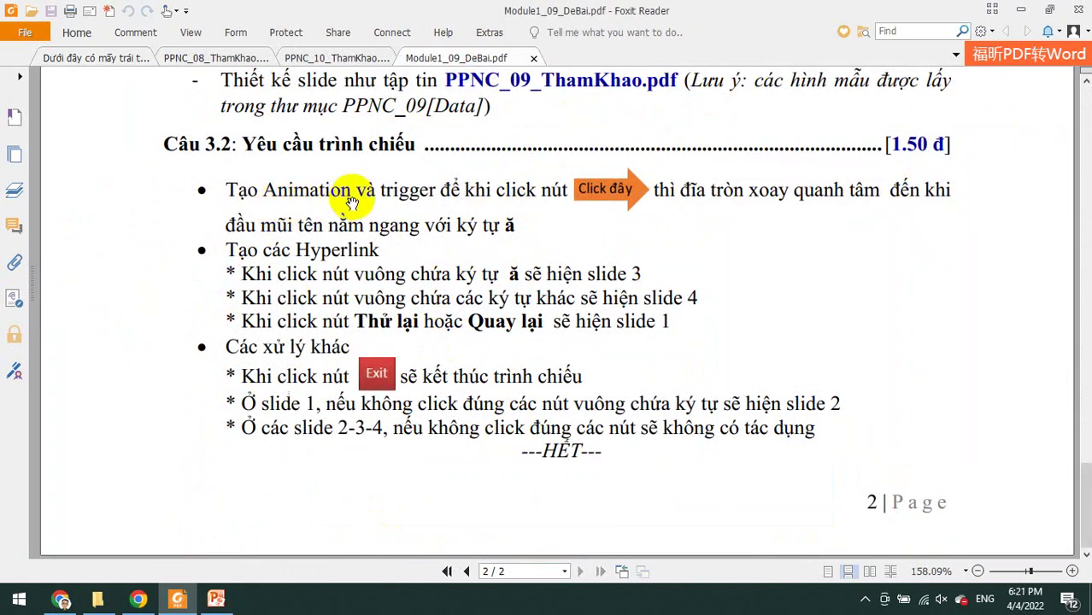
click(108, 60)
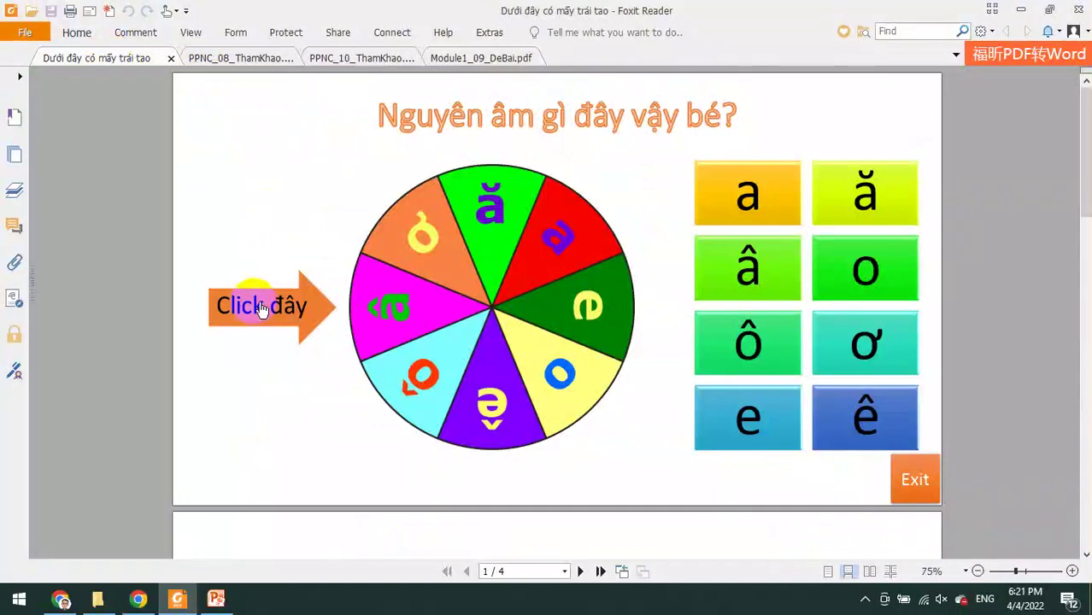
drag(476, 58, 102, 60)
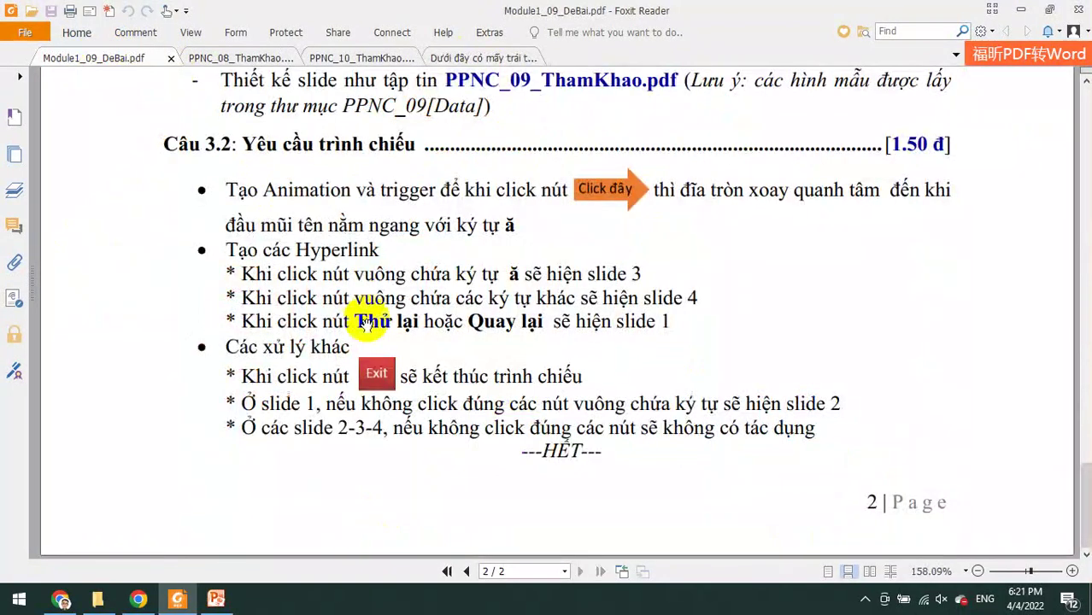
click(231, 58)
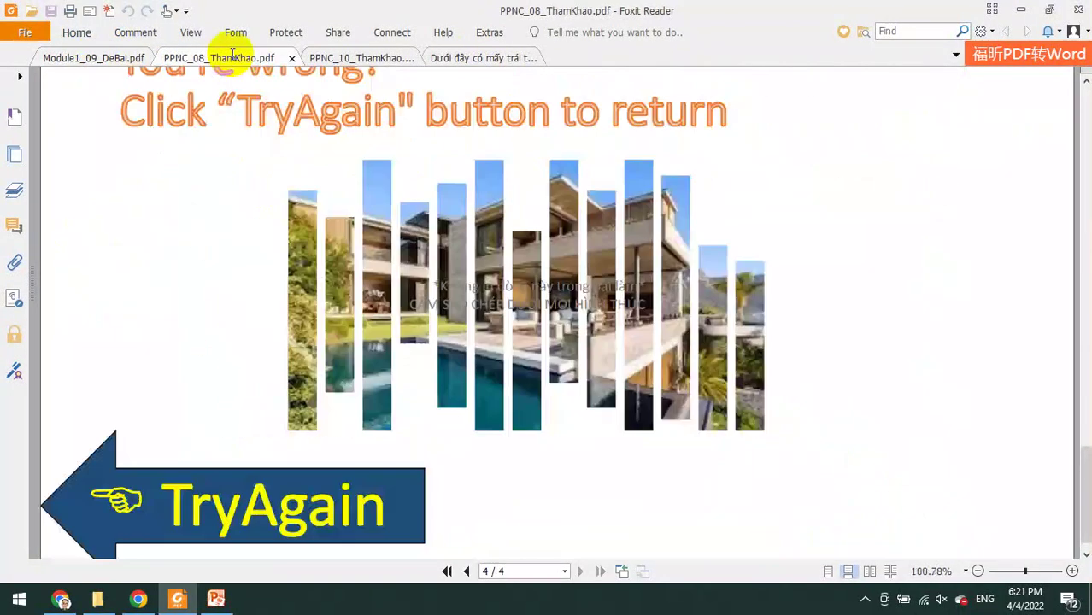
click(464, 60)
drag(466, 66, 235, 72)
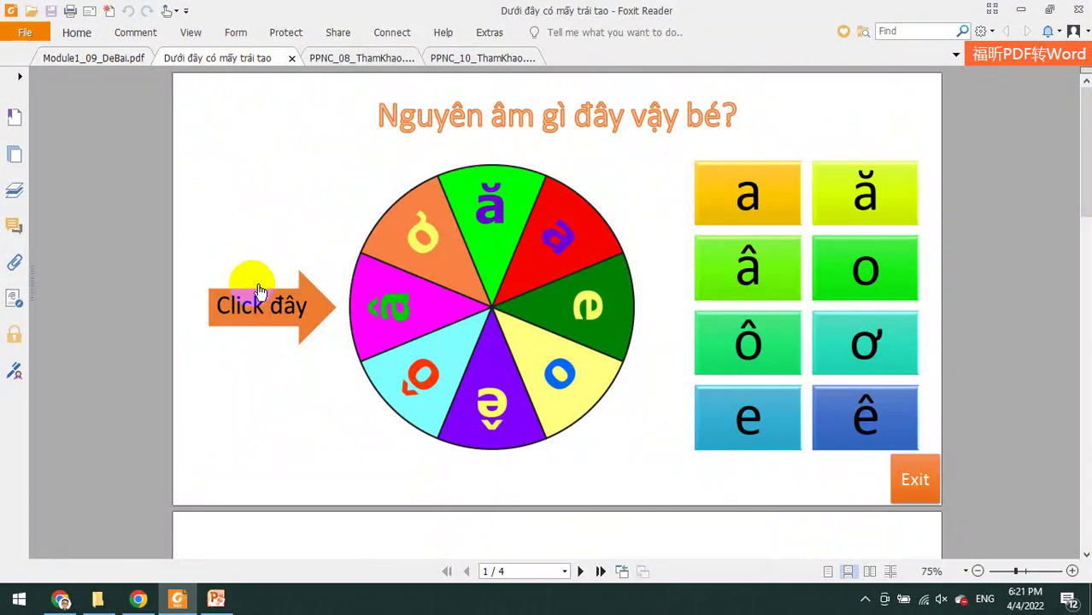
Compare the exam requirements with the sample again, then bring PPNC_09_Dulieu.pptx to the front
click(95, 57)
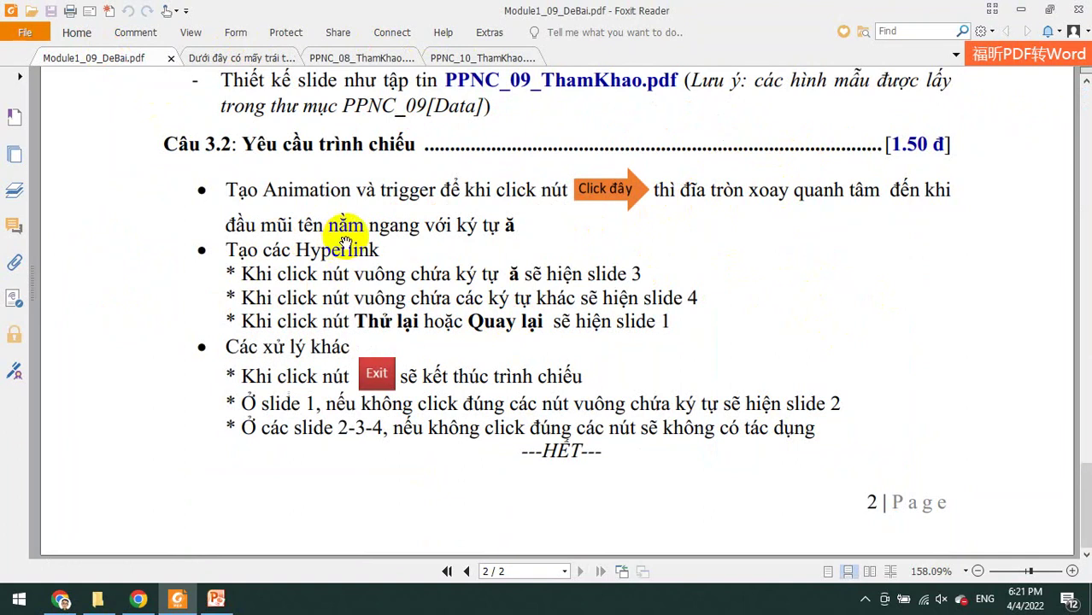
click(229, 57)
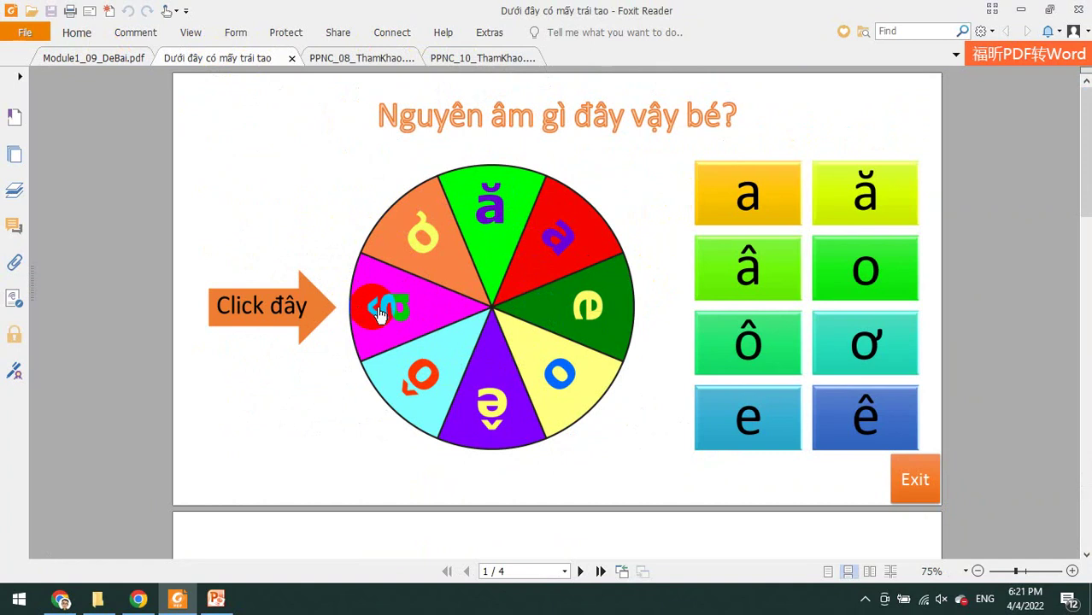
click(108, 60)
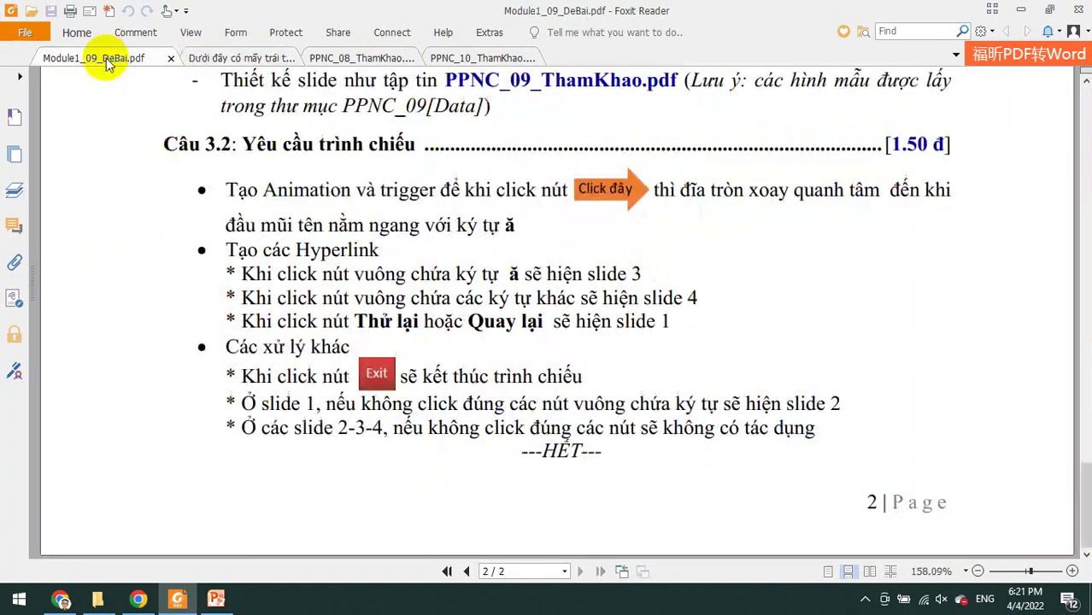
click(229, 57)
click(219, 601)
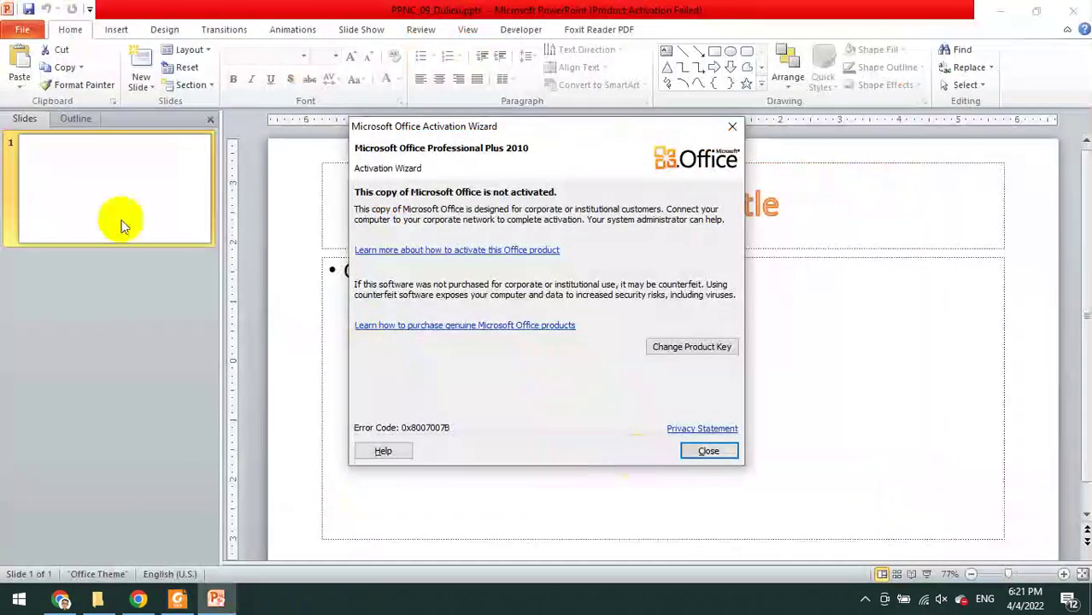
Close the Activation Wizard and add a blank slide 2 after slide 1
click(706, 453)
right_click(140, 187)
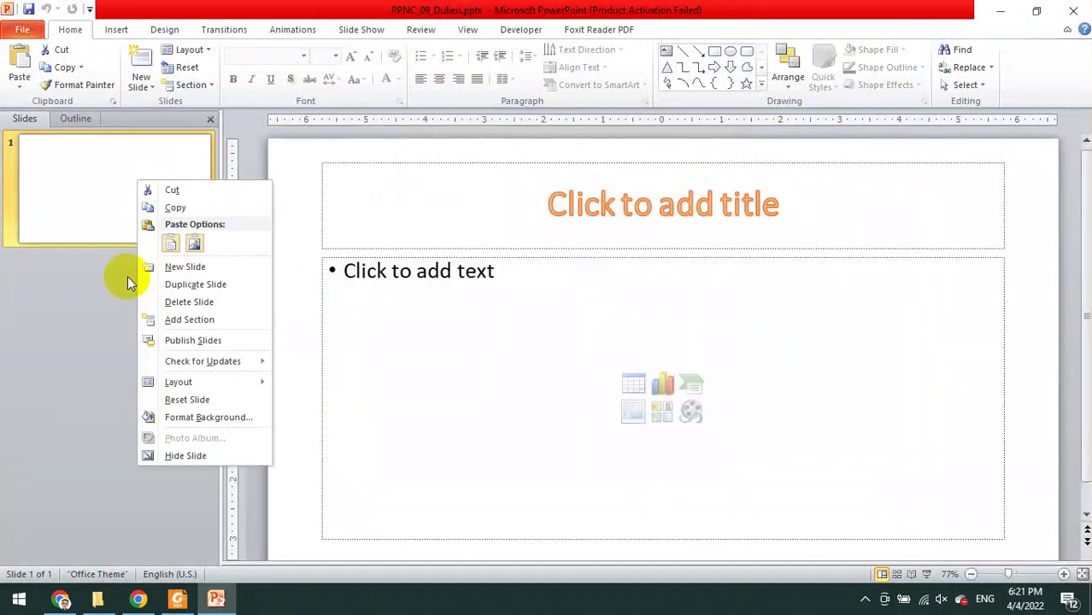
click(57, 314)
right_click(42, 192)
key(n)
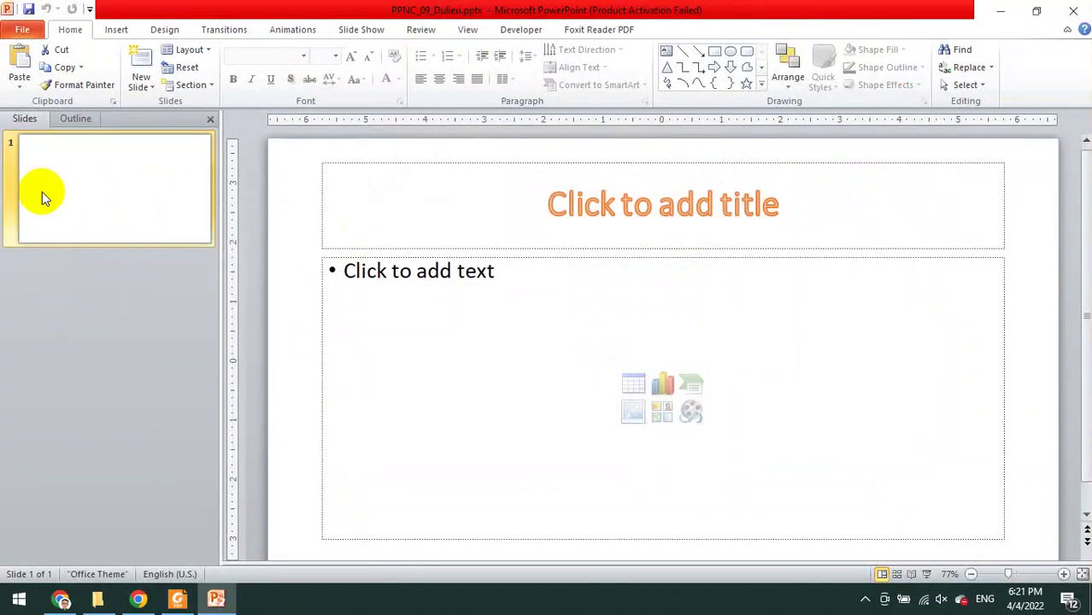
click(100, 181)
right_click(102, 183)
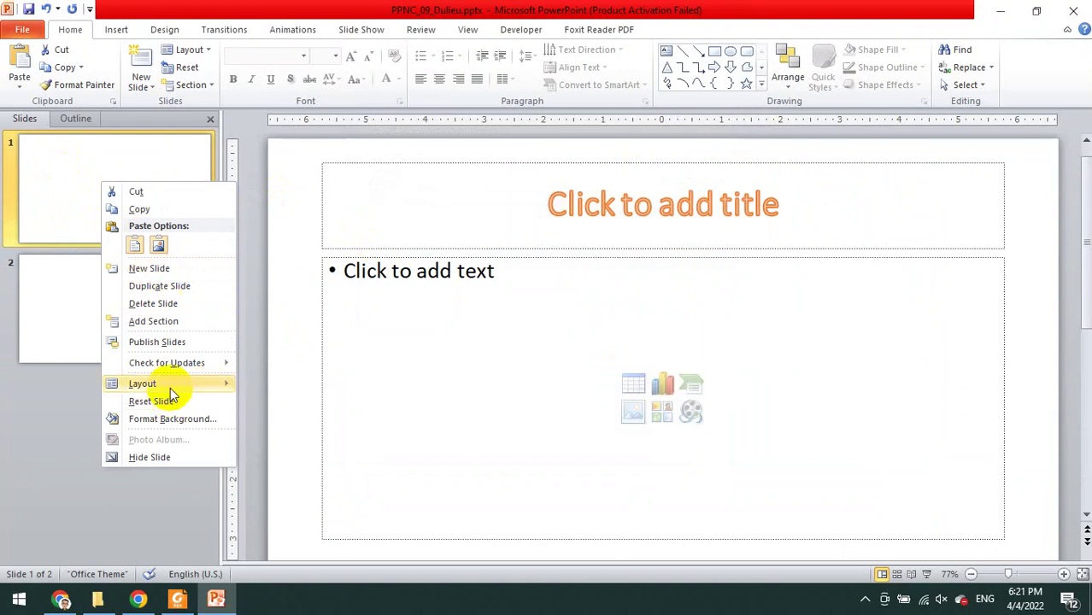
mouse_move(168, 389)
click(47, 417)
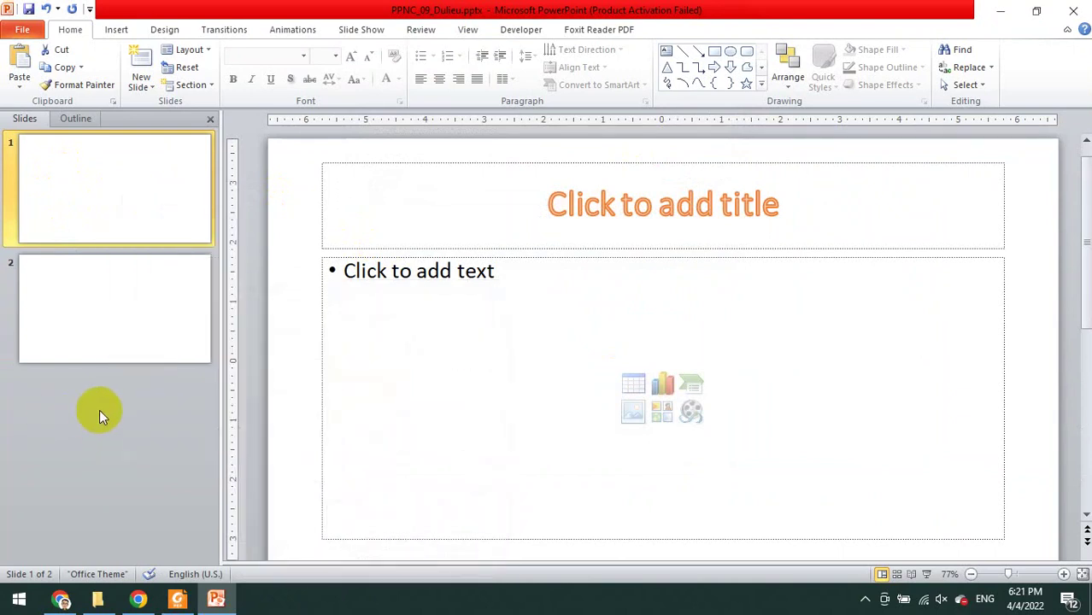
In Insert Picture, browse Desktop > TT.TH-NN-KN > 0322TM107037 > Module1_09 > PPNC_09[Data] and select DiaTron.png
click(114, 30)
click(60, 68)
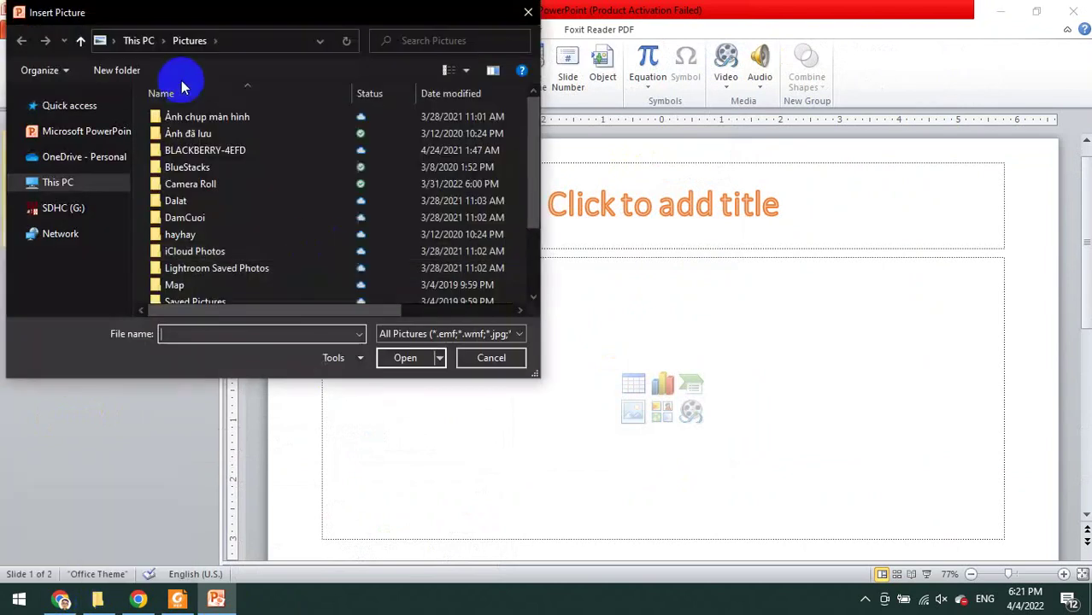
click(70, 184)
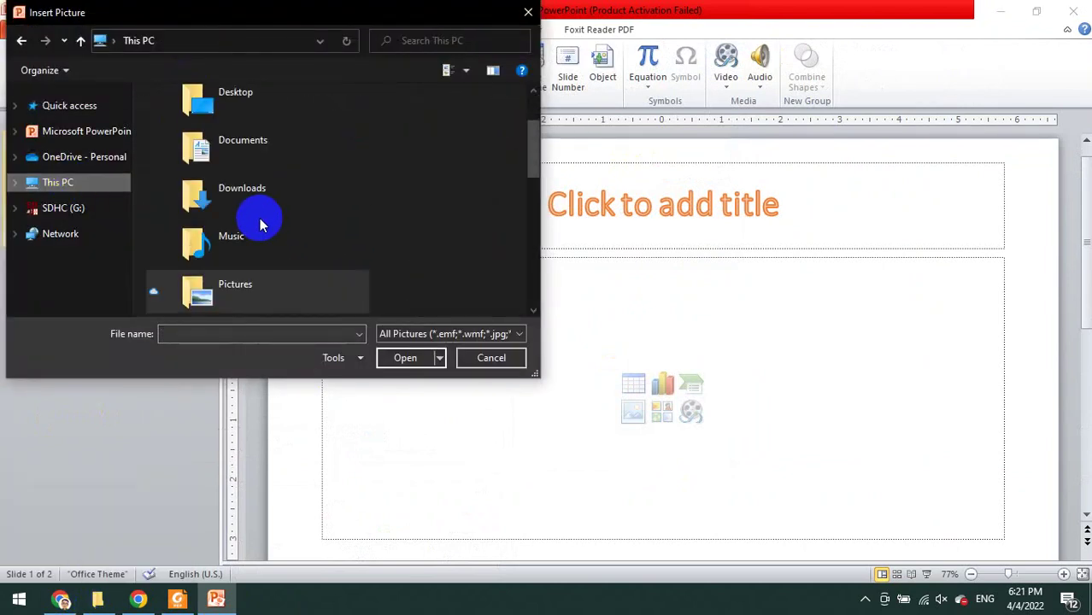
double_click(243, 92)
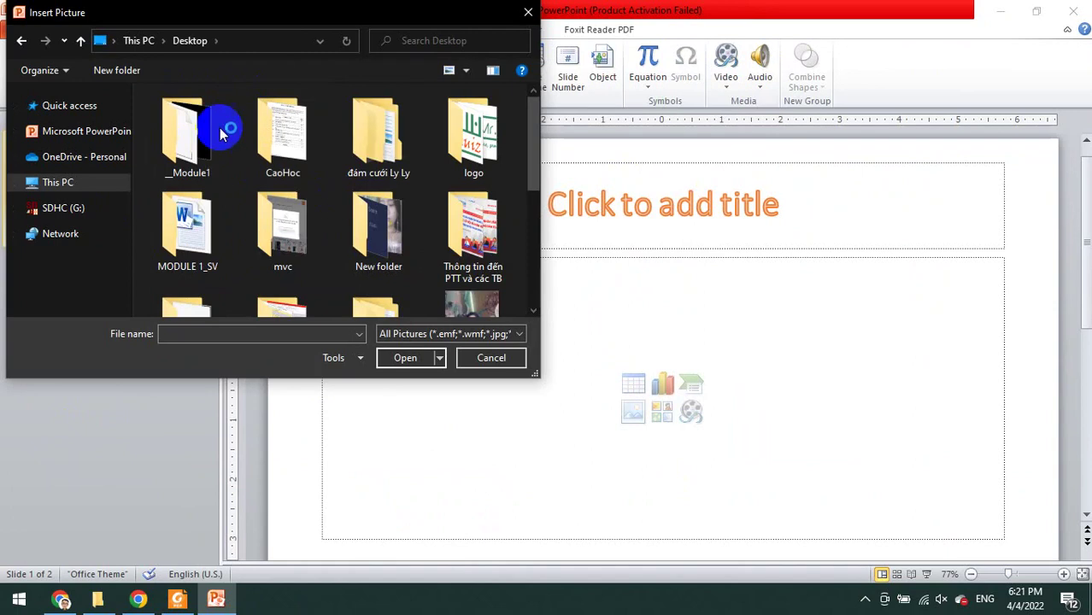
scroll(190, 270, down, 1)
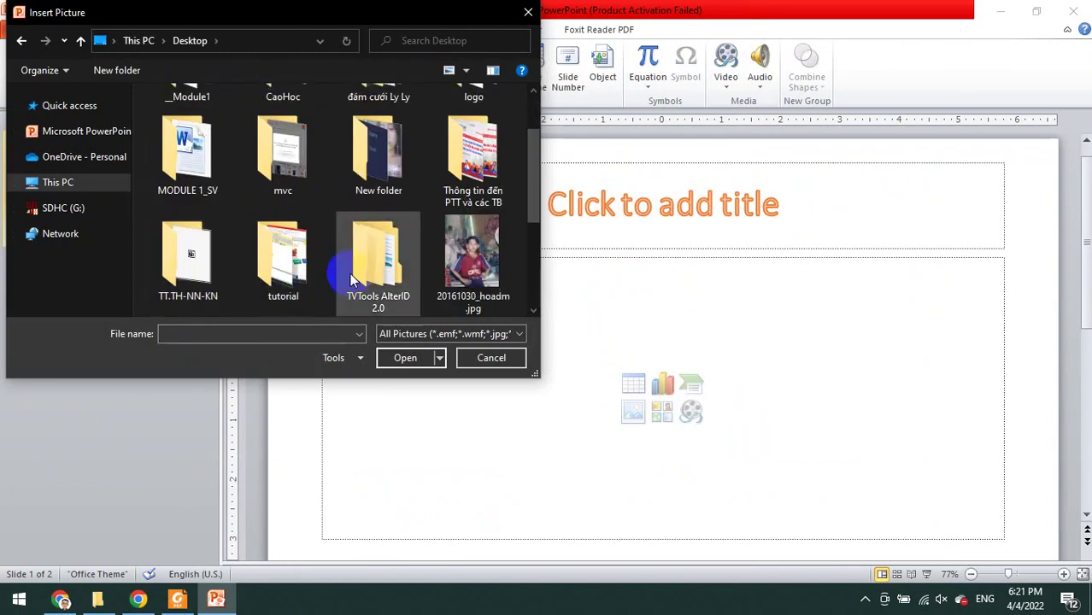
double_click(181, 258)
double_click(195, 116)
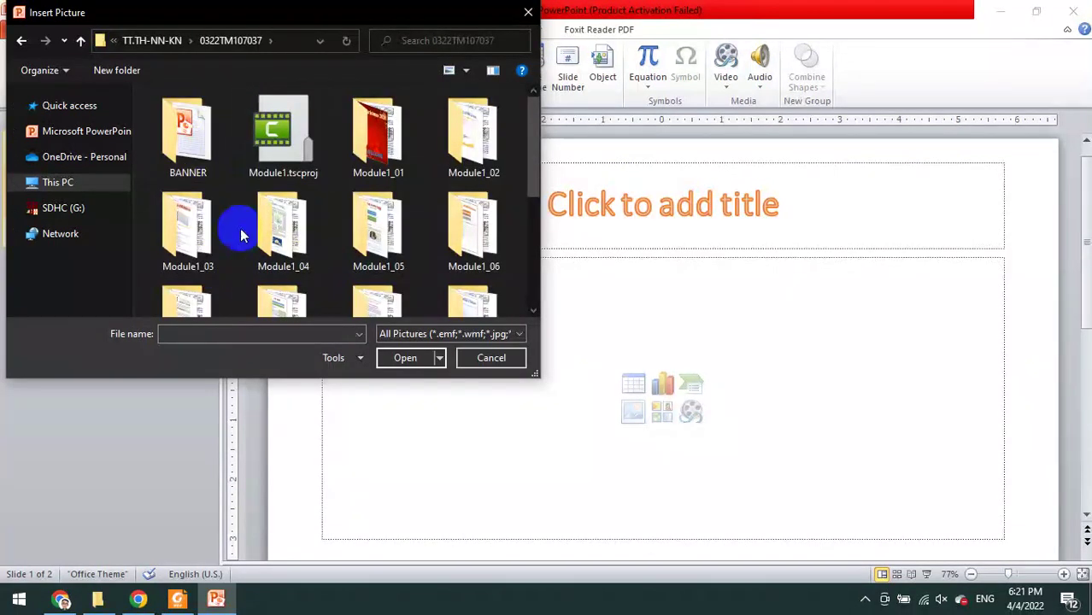
scroll(226, 211, down, 3)
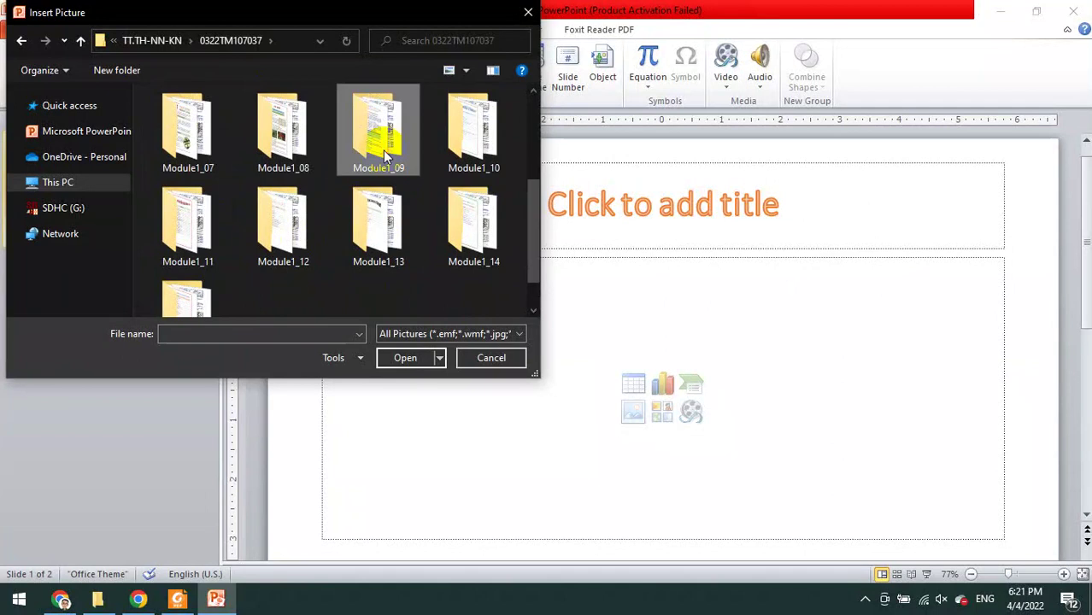
double_click(381, 141)
double_click(212, 116)
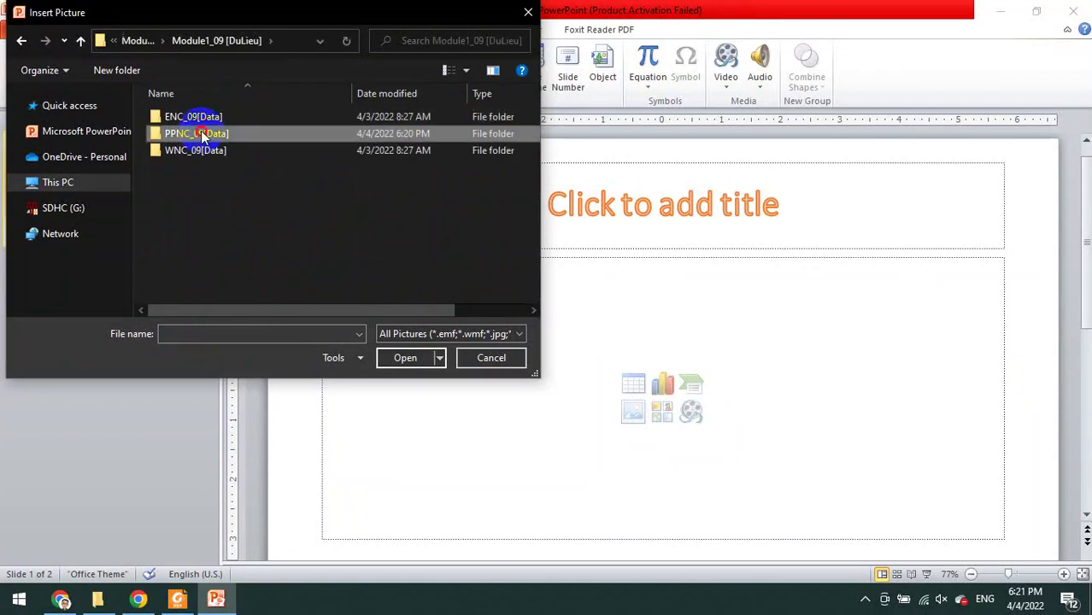
double_click(201, 130)
click(188, 135)
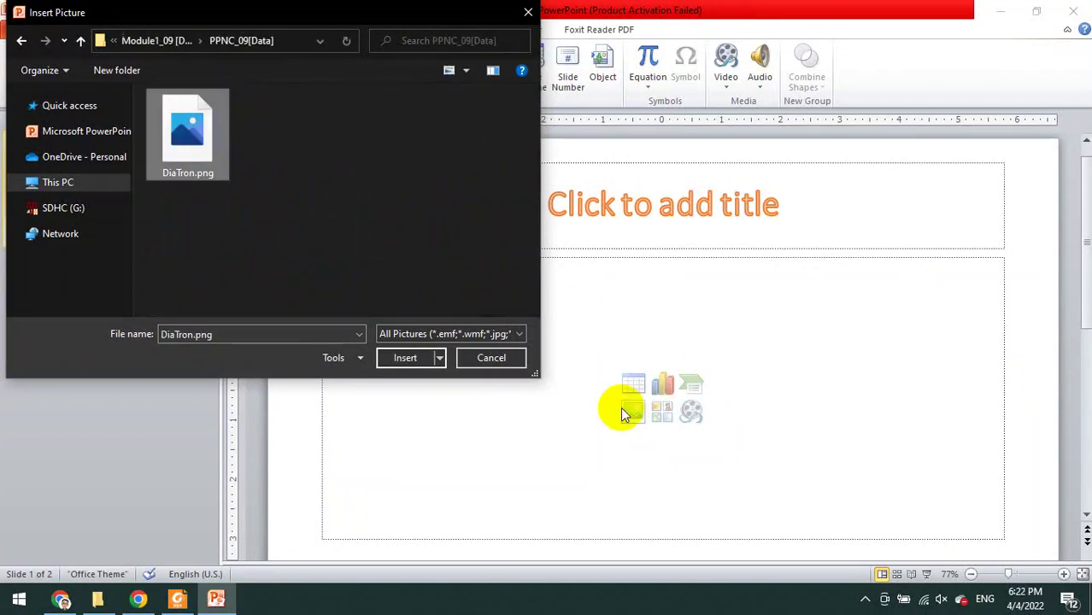
Insert DiaTron.png and drag the 4.75" wheel to the centre of slide 1
click(407, 361)
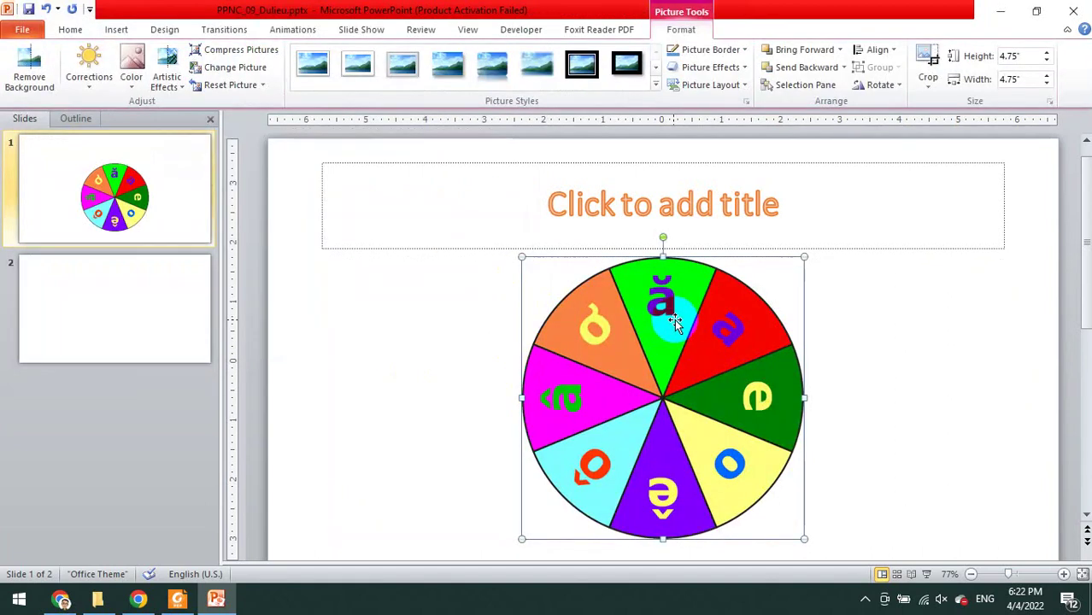
drag(622, 301, 458, 293)
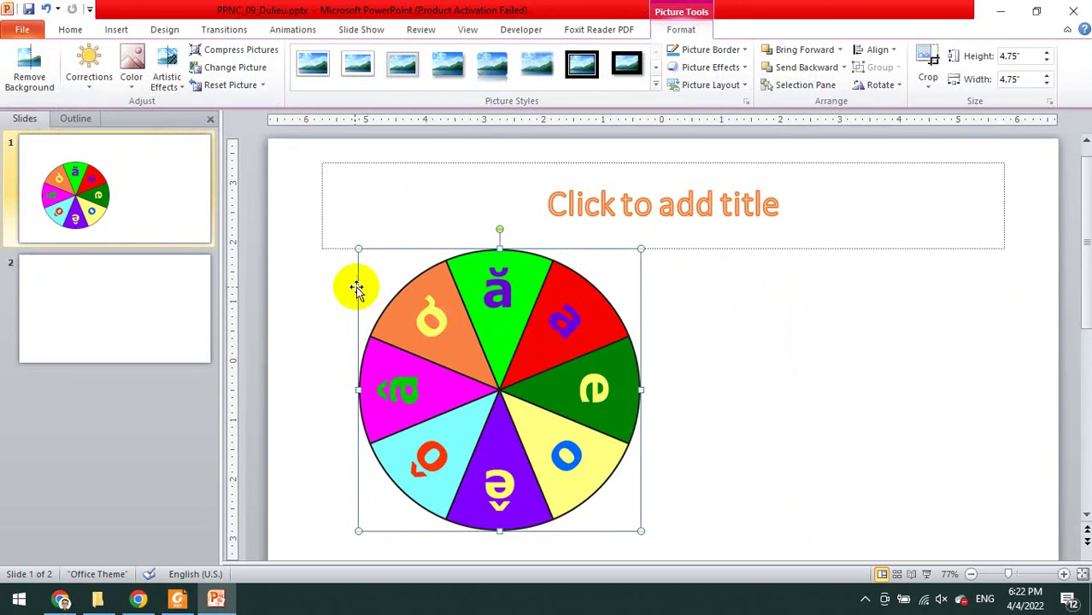
mouse_move(478, 339)
mouse_down()
mouse_move(511, 313)
mouse_move(576, 294)
mouse_up()
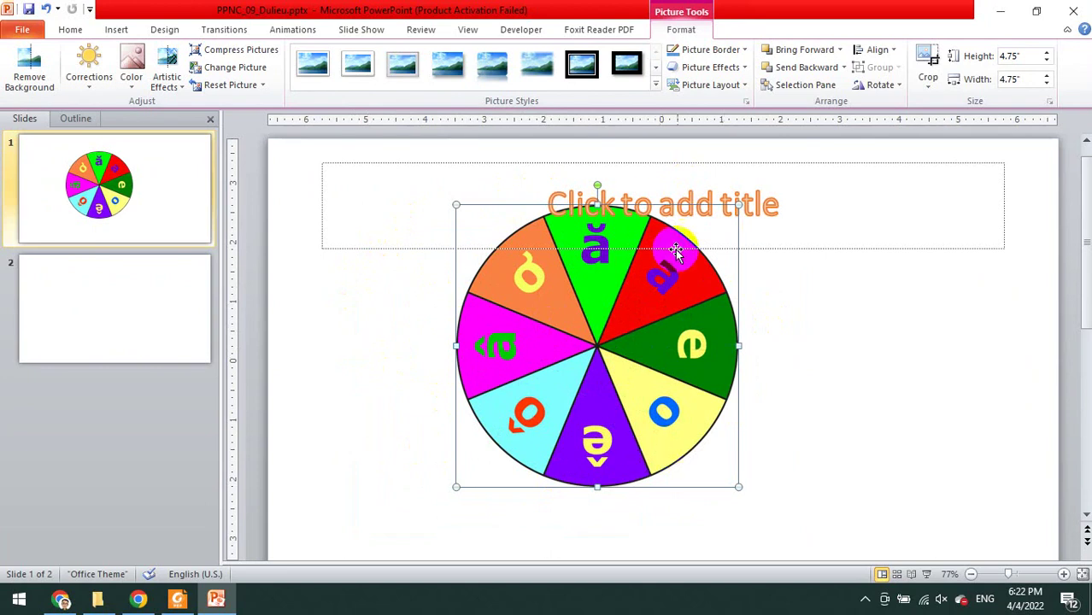
Apply the Spin emphasis animation to the wheel, starting On Click with a 02.00 duration
click(290, 33)
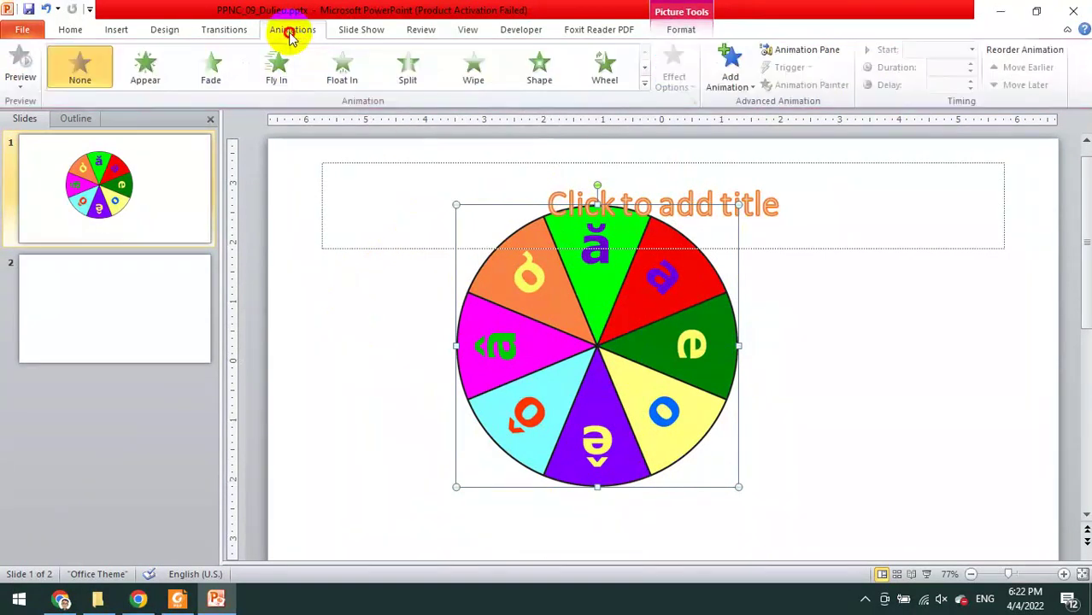
click(647, 92)
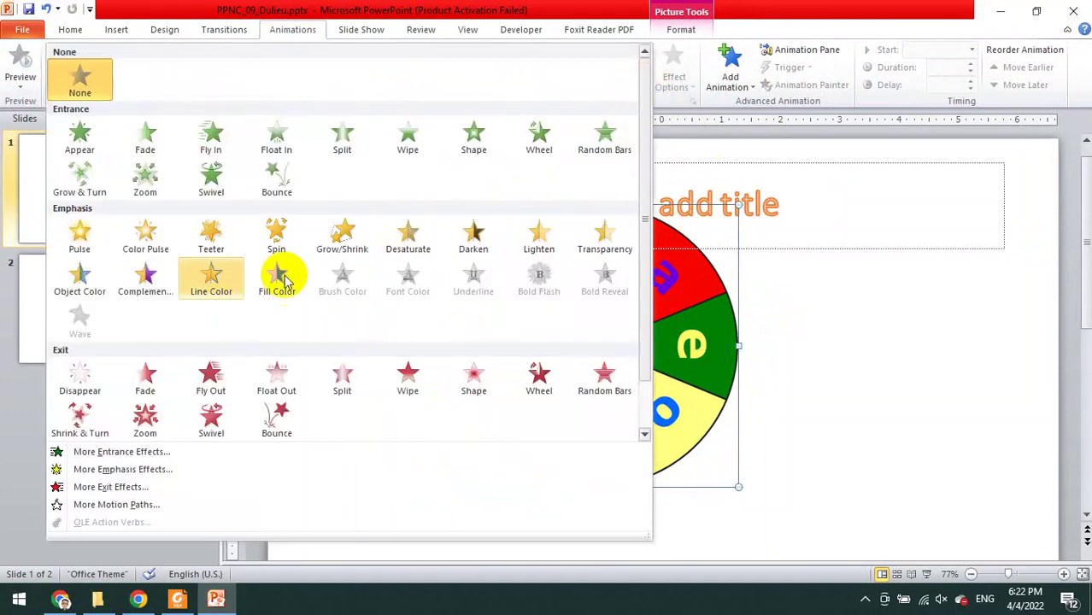
click(278, 244)
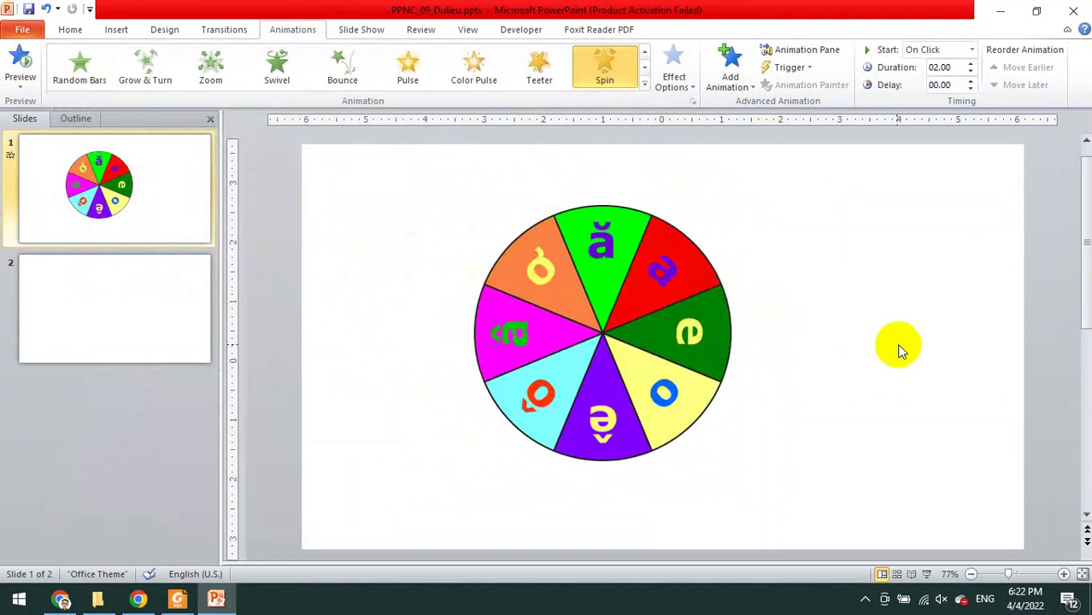
click(645, 90)
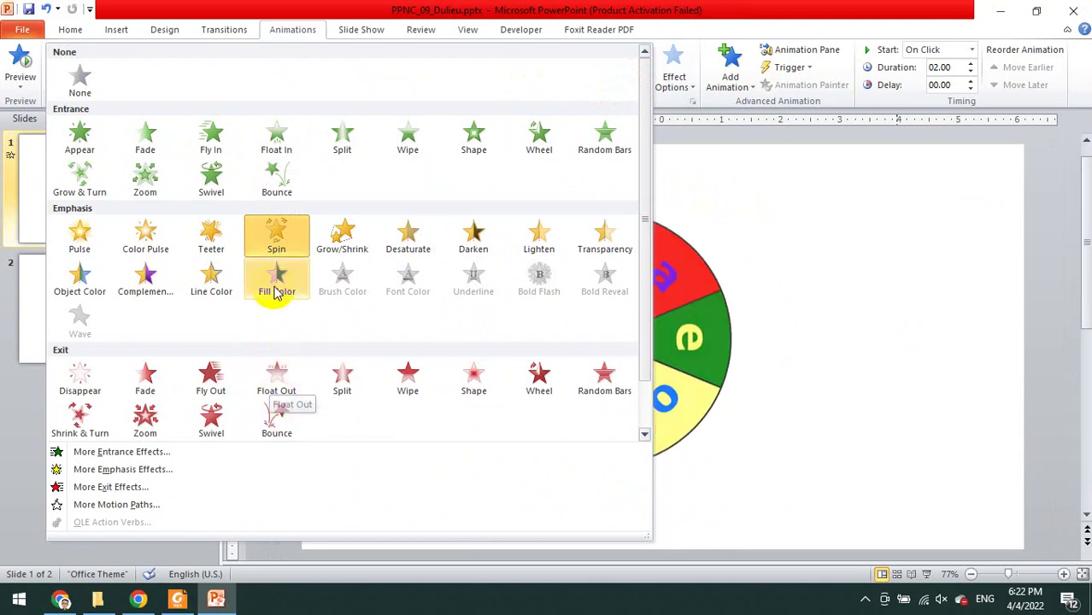
click(889, 372)
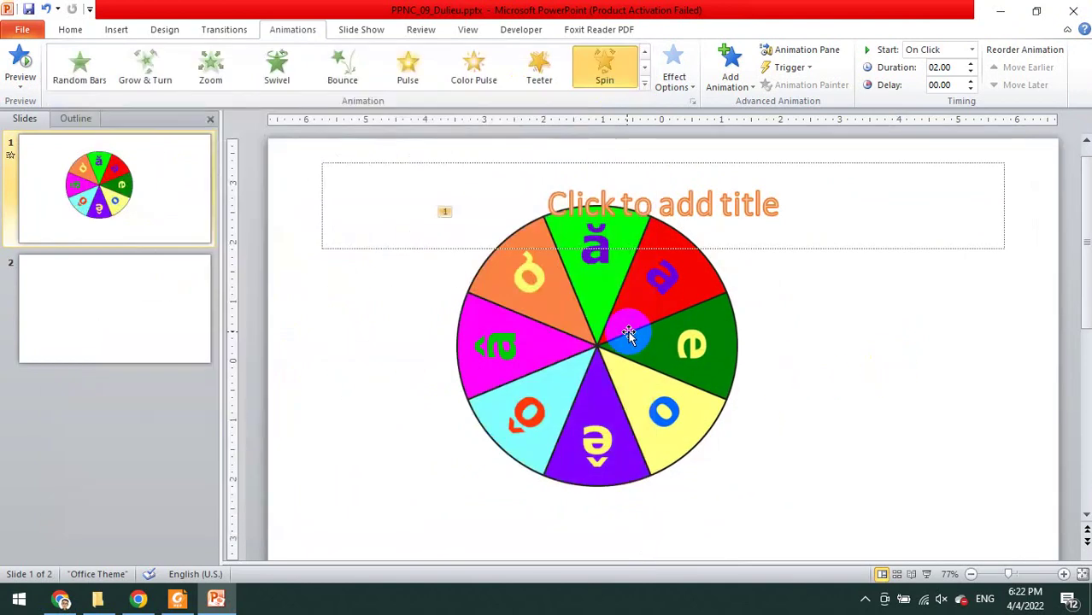
right_click(130, 199)
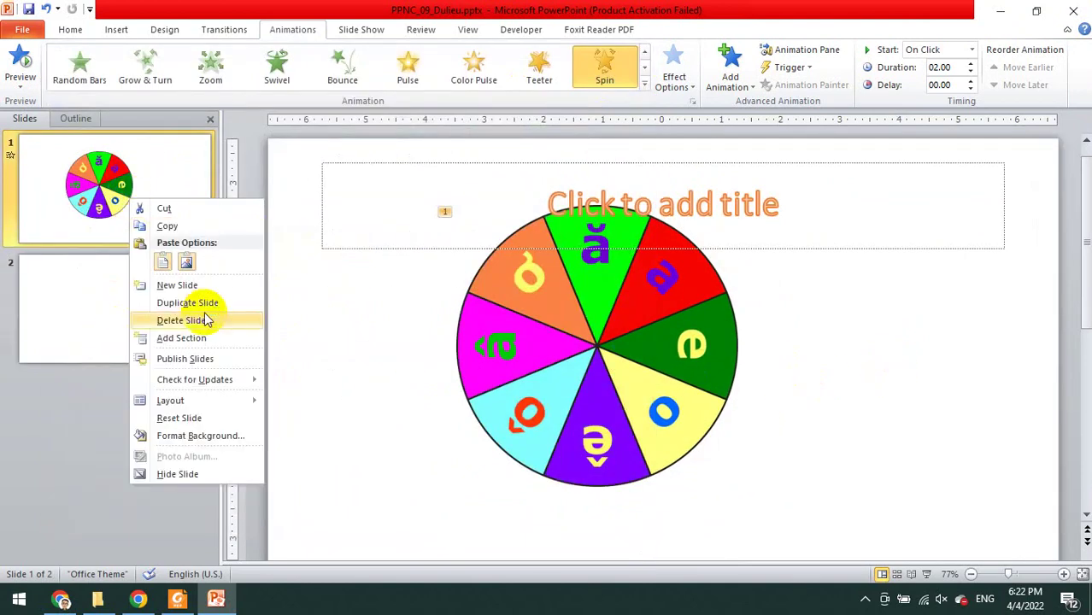
click(846, 328)
click(604, 319)
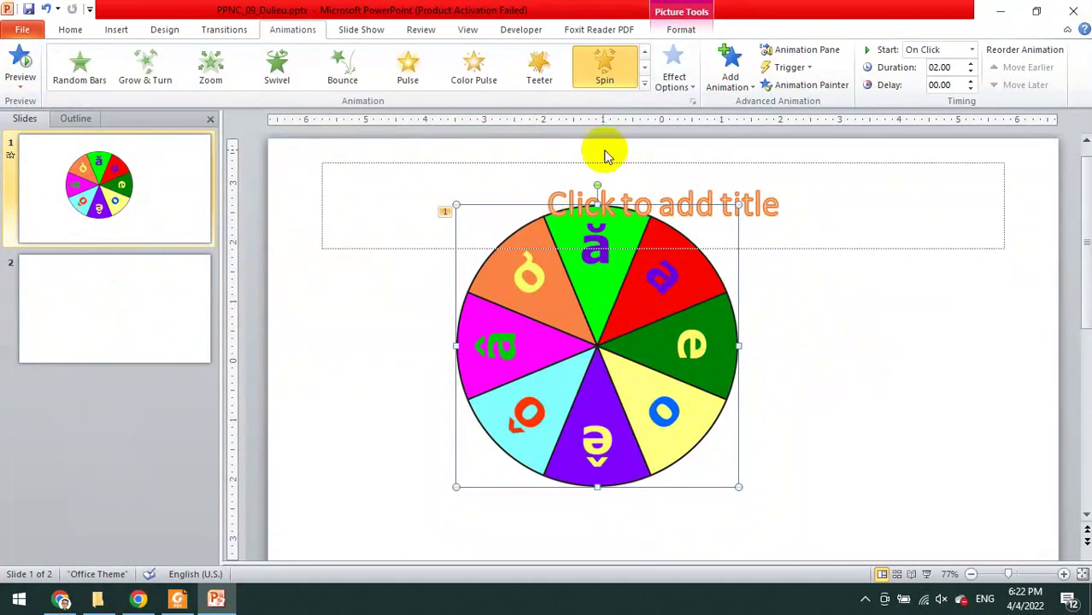
click(647, 86)
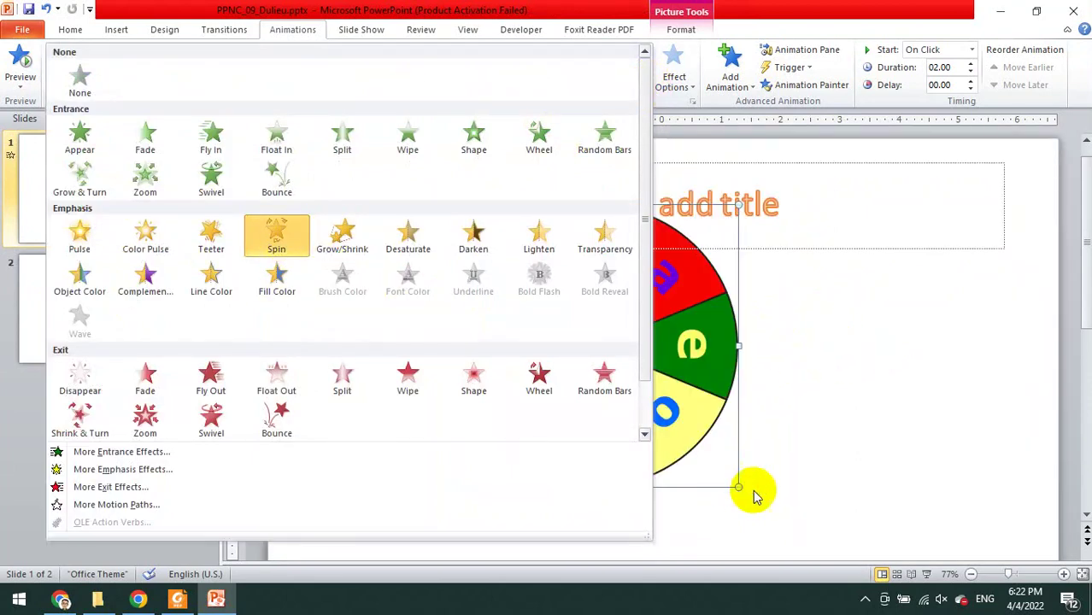
click(925, 385)
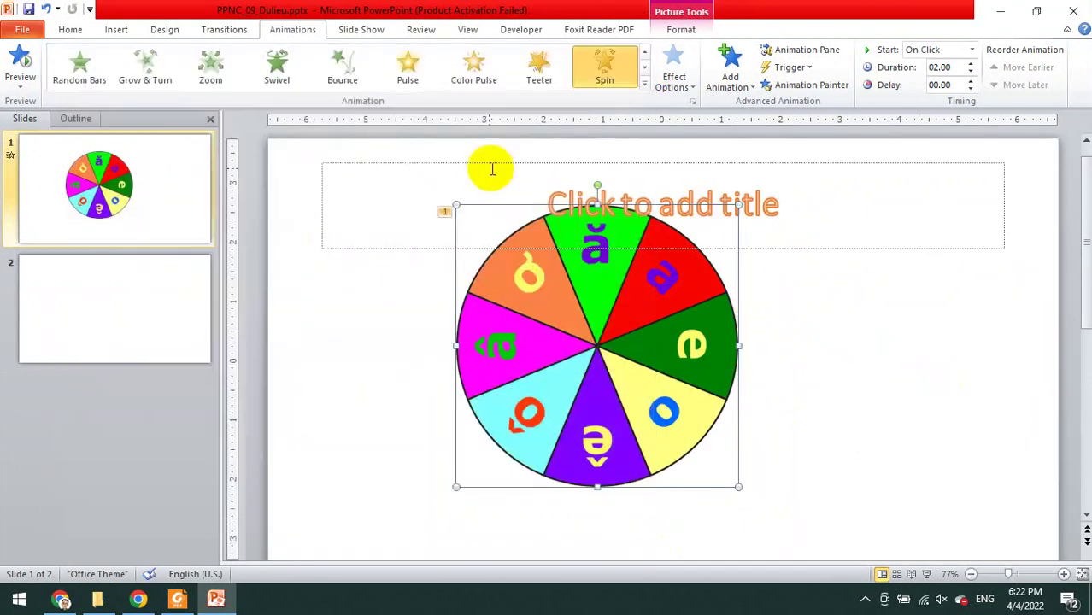
click(19, 68)
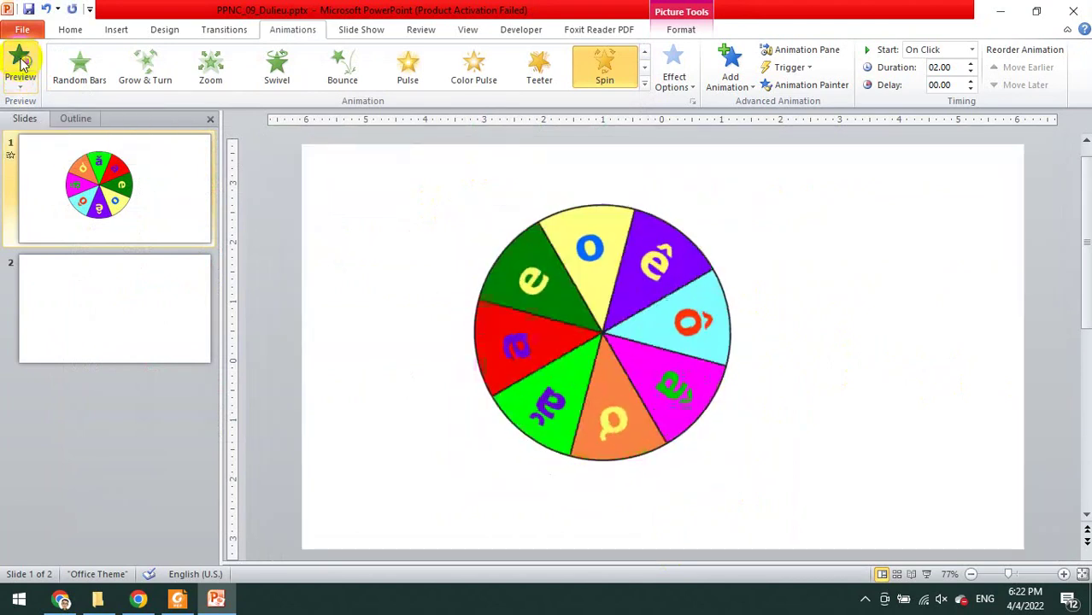
click(601, 225)
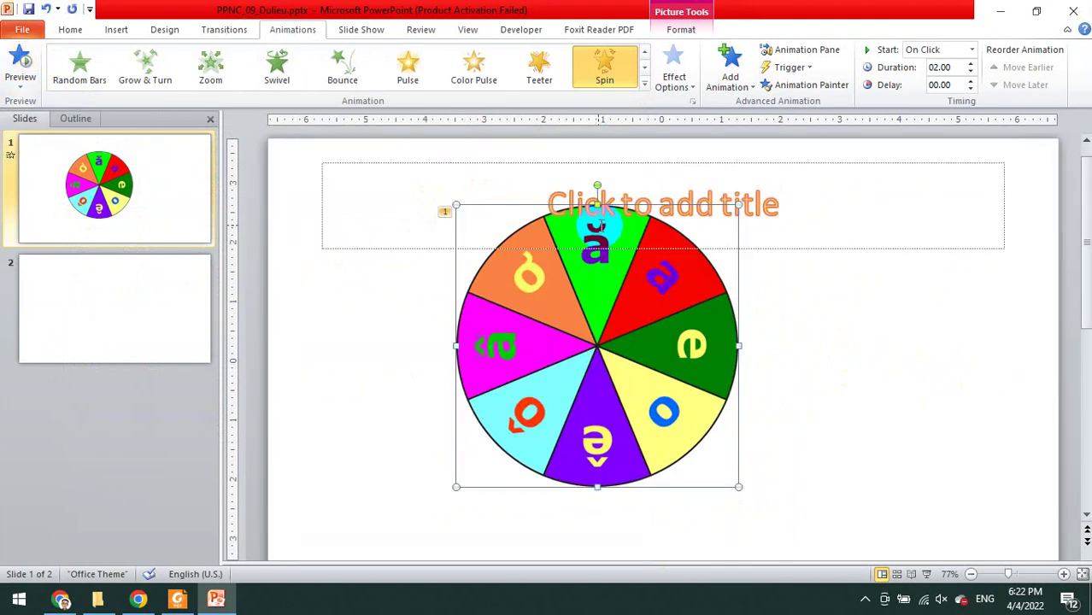
click(23, 72)
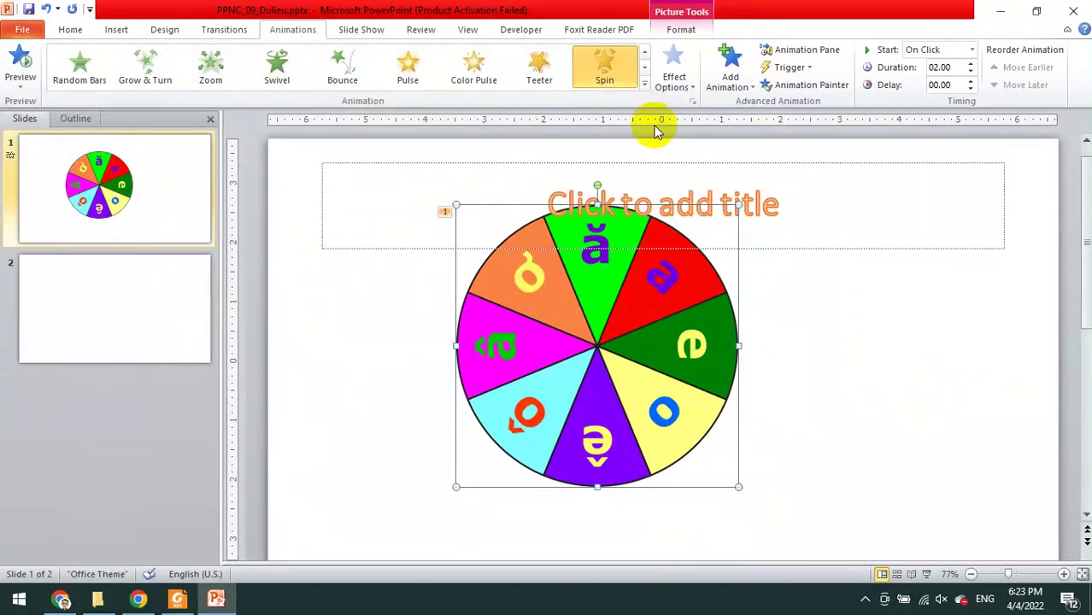
Draw a Right Arrow shape to the left of the wheel
click(115, 28)
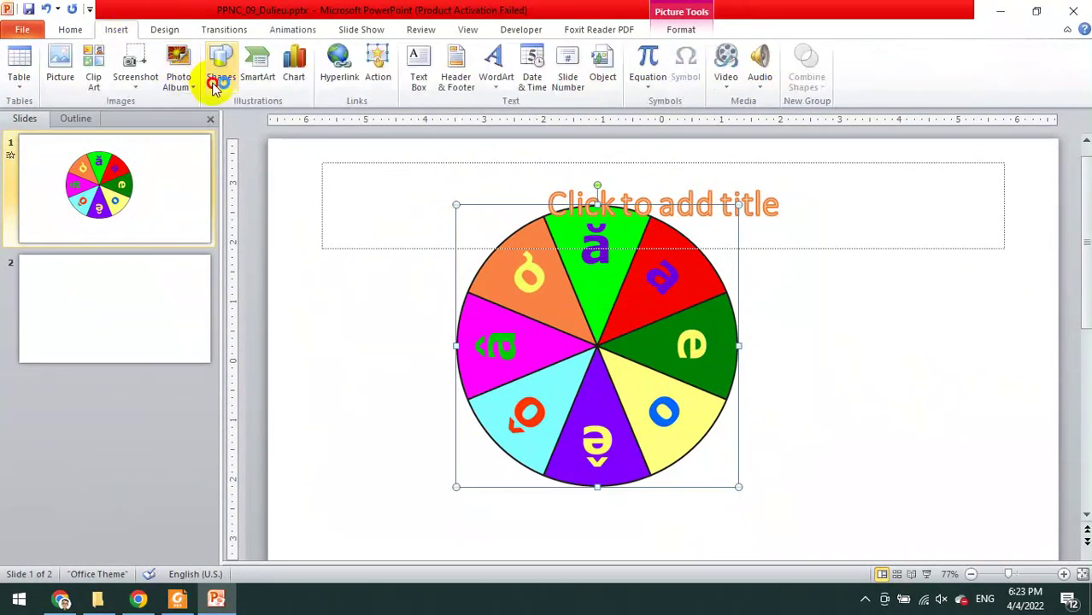
click(218, 79)
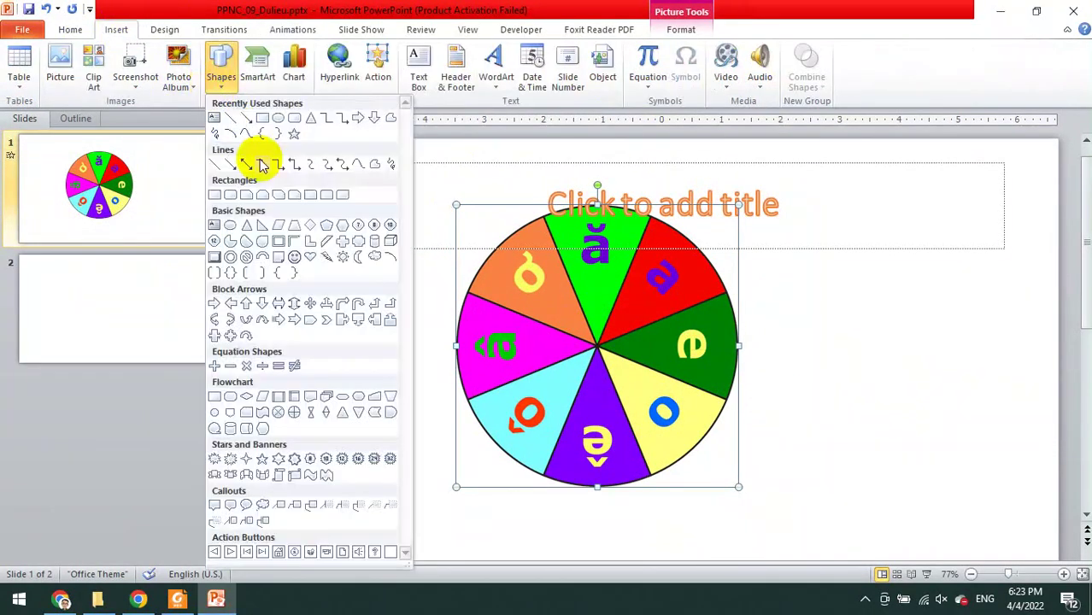
click(215, 305)
drag(320, 322, 420, 369)
Label the arrow 'Click đây' and give it an orange shape style
right_click(389, 315)
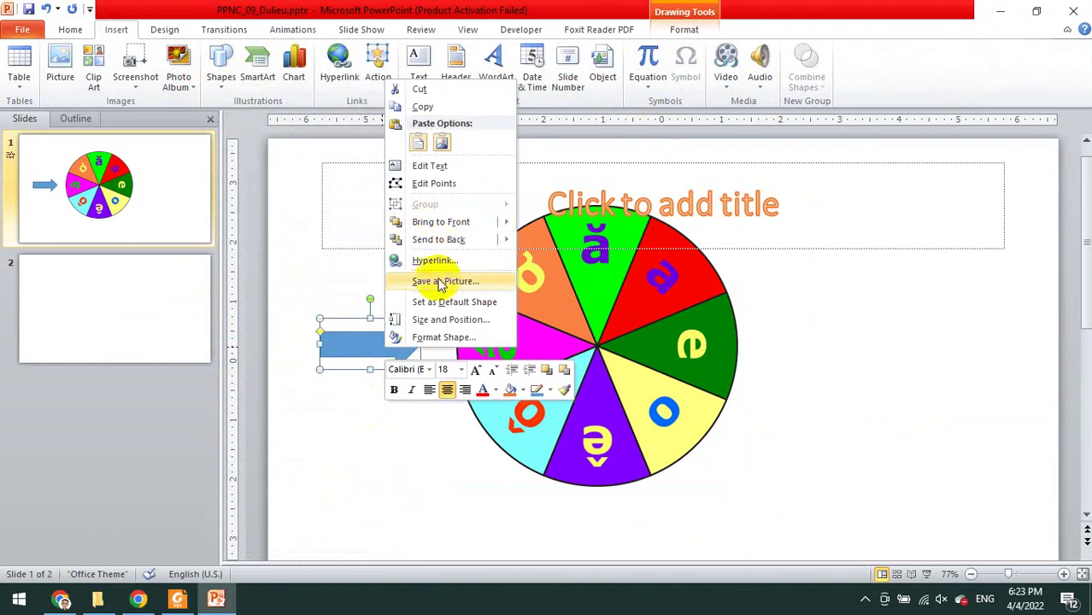
click(424, 167)
text(Click đây)
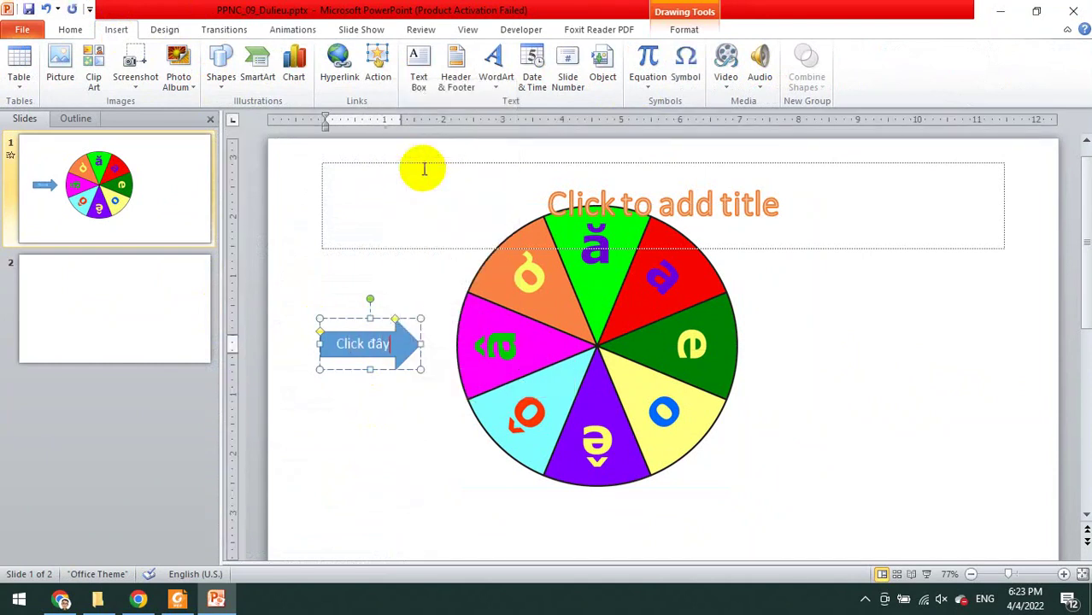
click(417, 343)
click(684, 29)
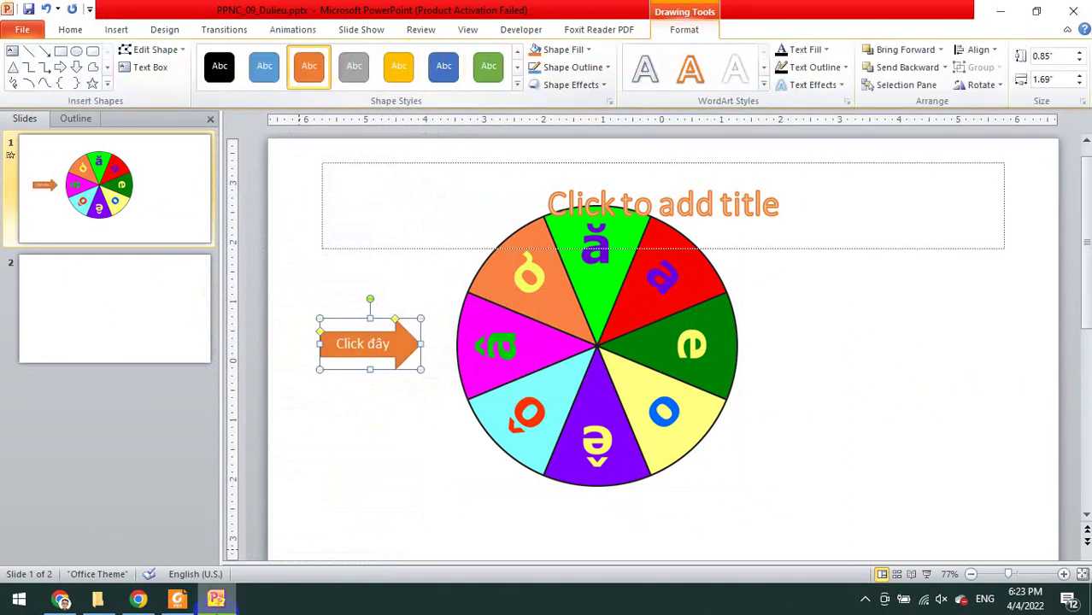
click(178, 600)
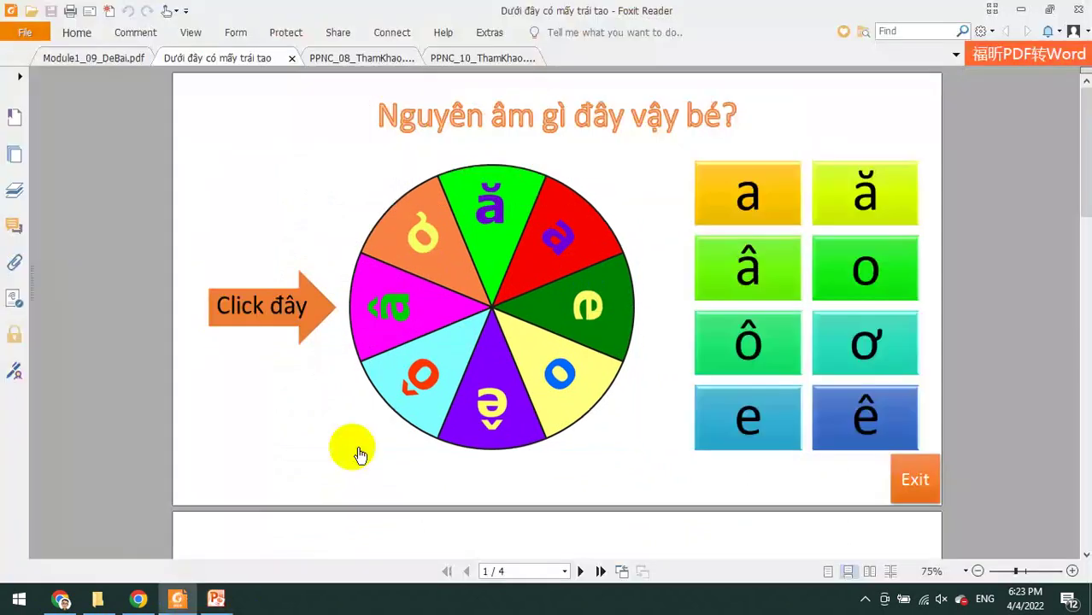
click(215, 600)
Make the 'Click đây' text dark and nudge the arrow slightly right and down
click(70, 29)
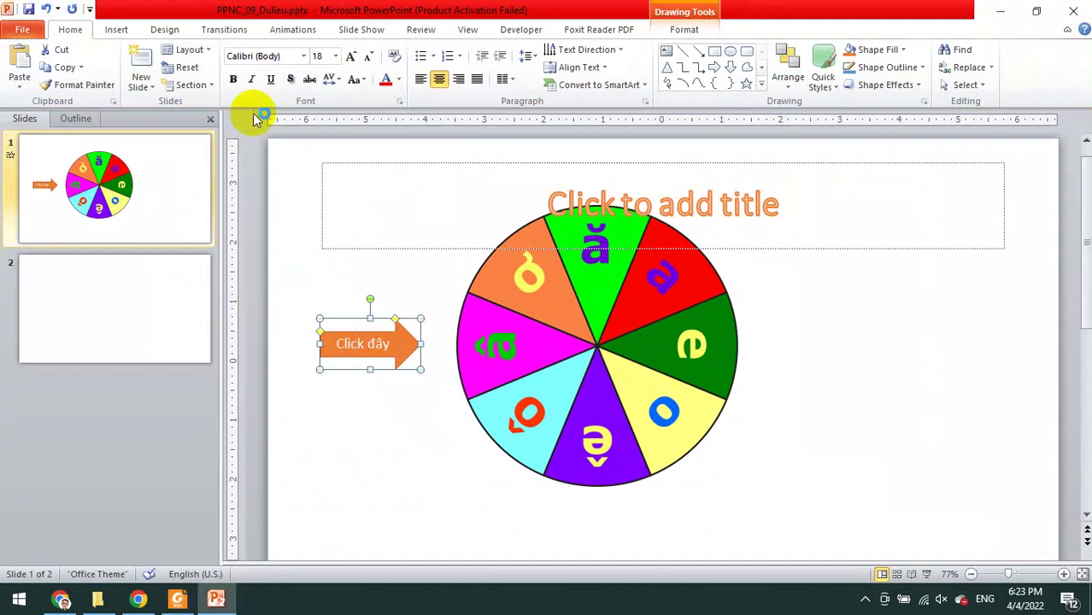
click(398, 85)
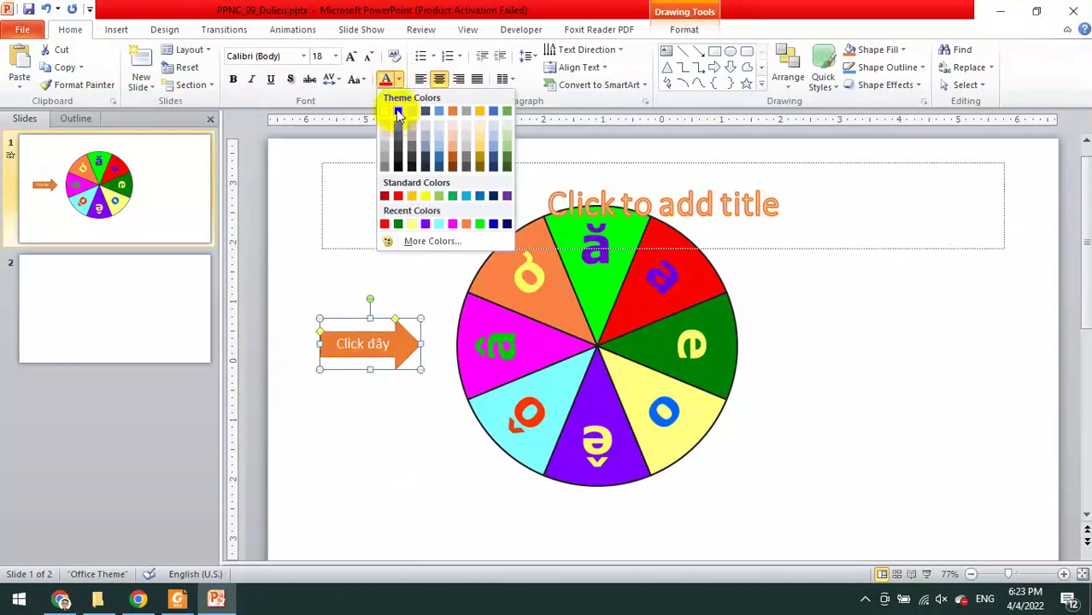
click(395, 109)
click(419, 560)
click(400, 360)
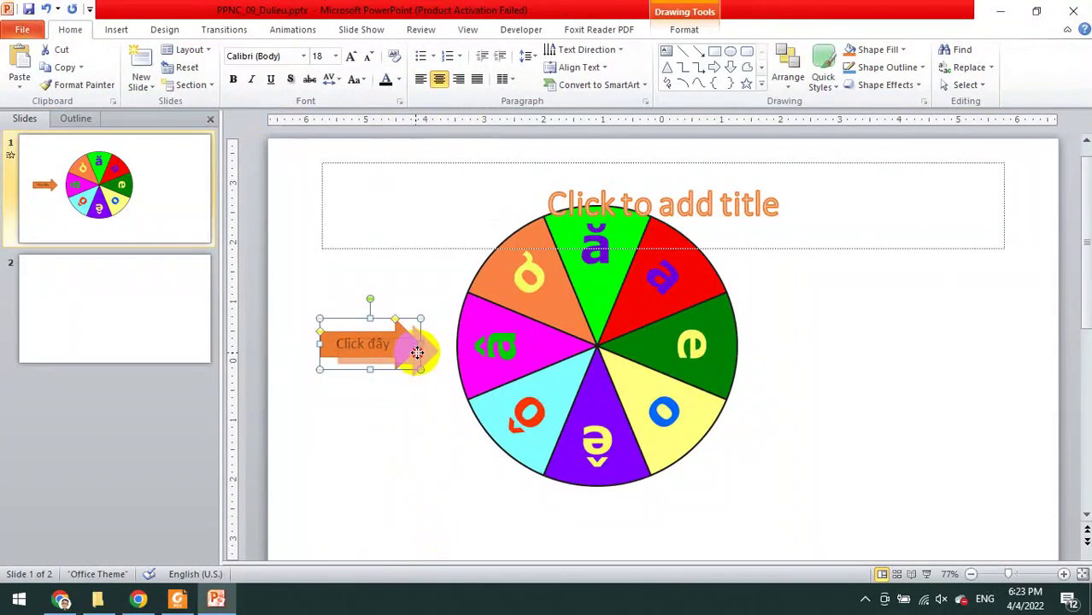
drag(417, 353, 420, 359)
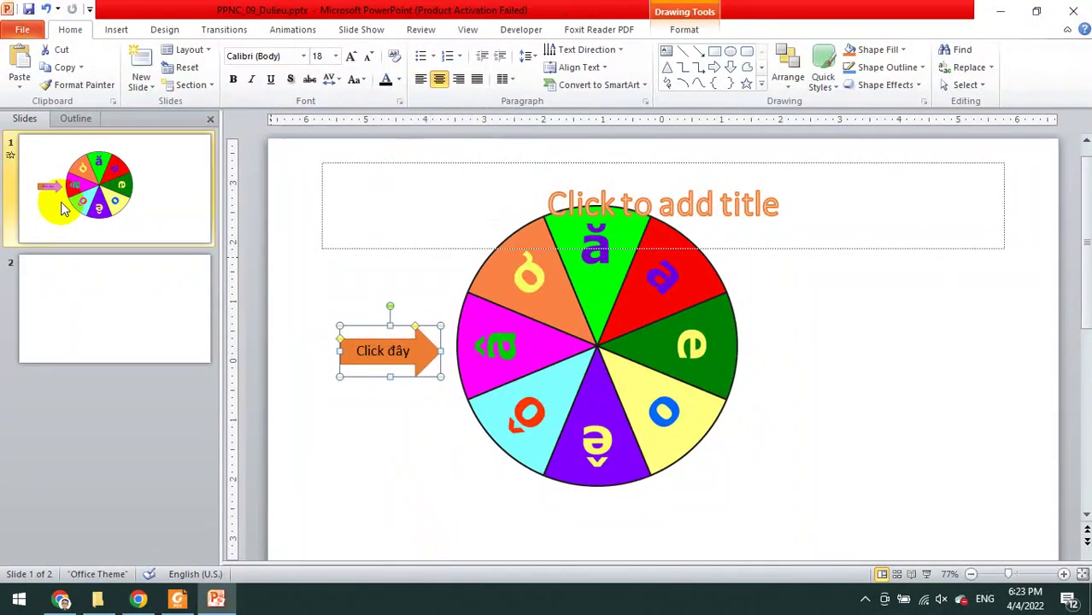
Preview the wheel's Spin animation
click(361, 29)
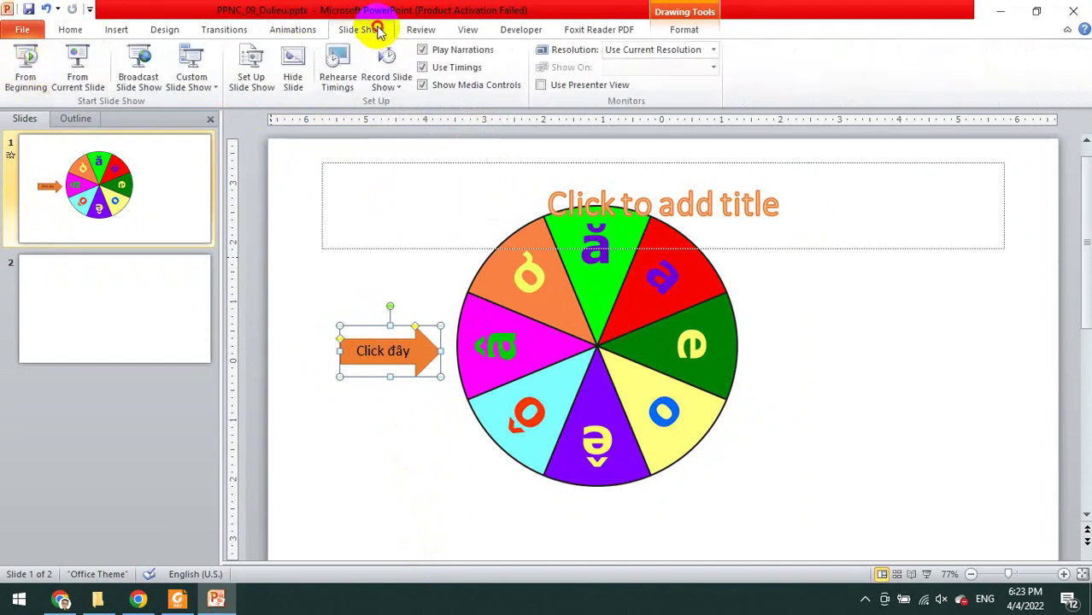
click(290, 30)
click(21, 68)
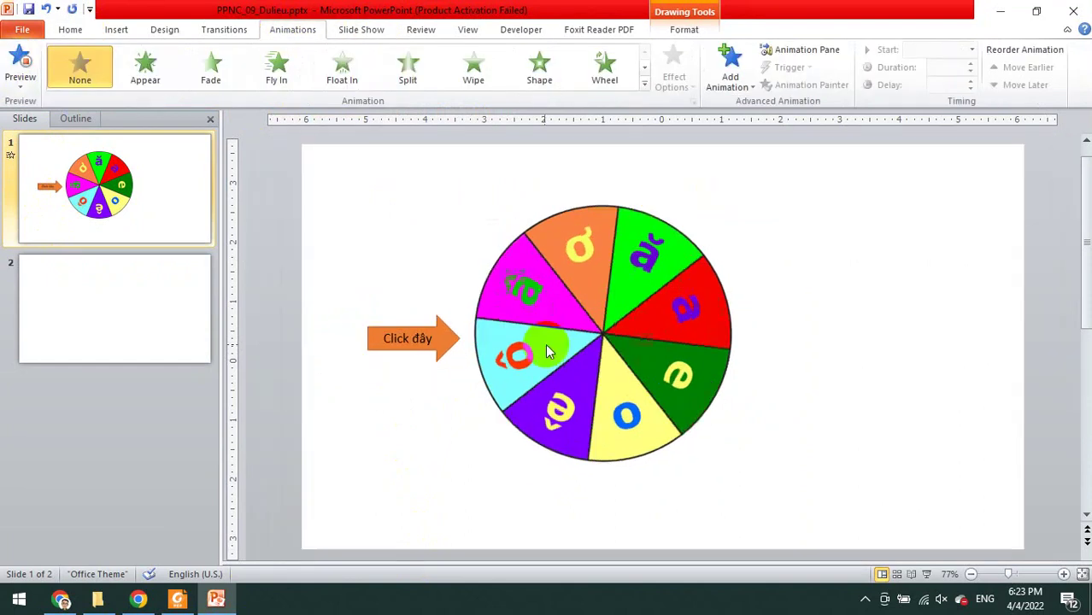
click(494, 349)
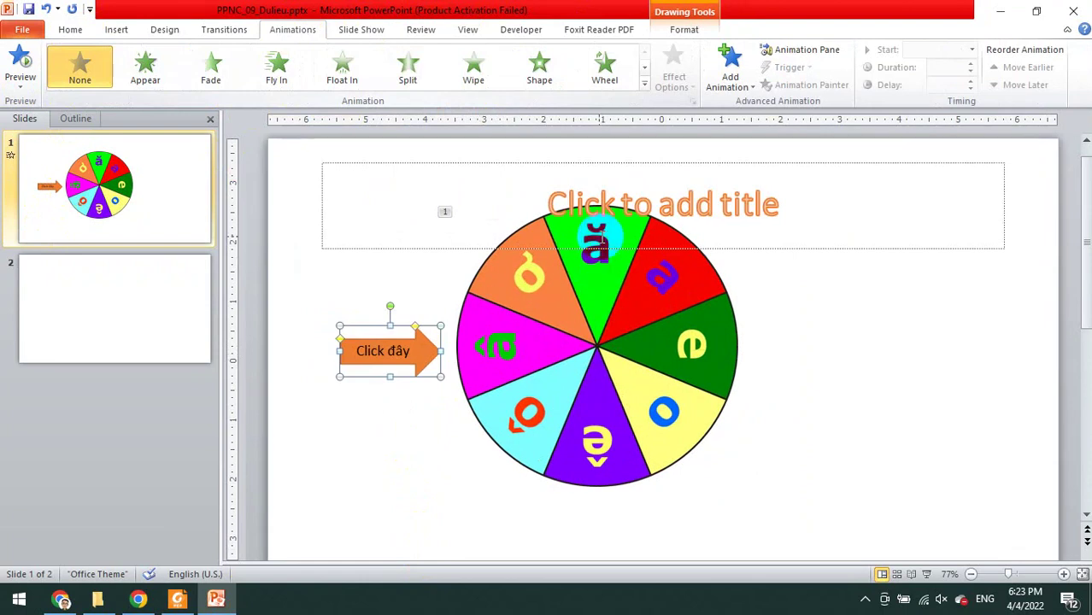
click(570, 340)
click(414, 354)
click(580, 322)
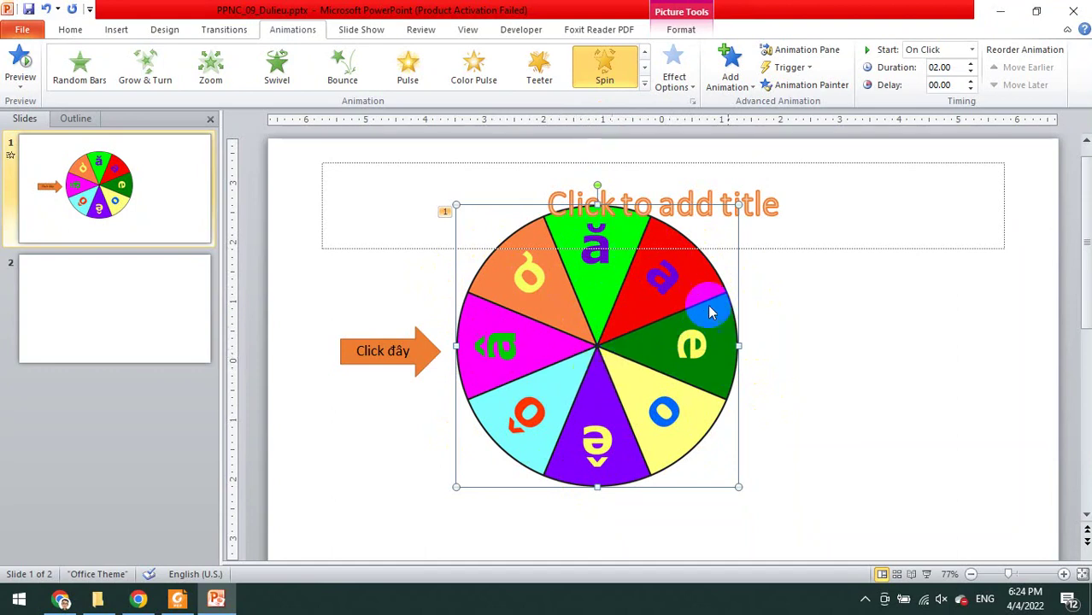
In the Animation Pane's Spin Effect Options, set the amount to a custom 270° clockwise
click(812, 49)
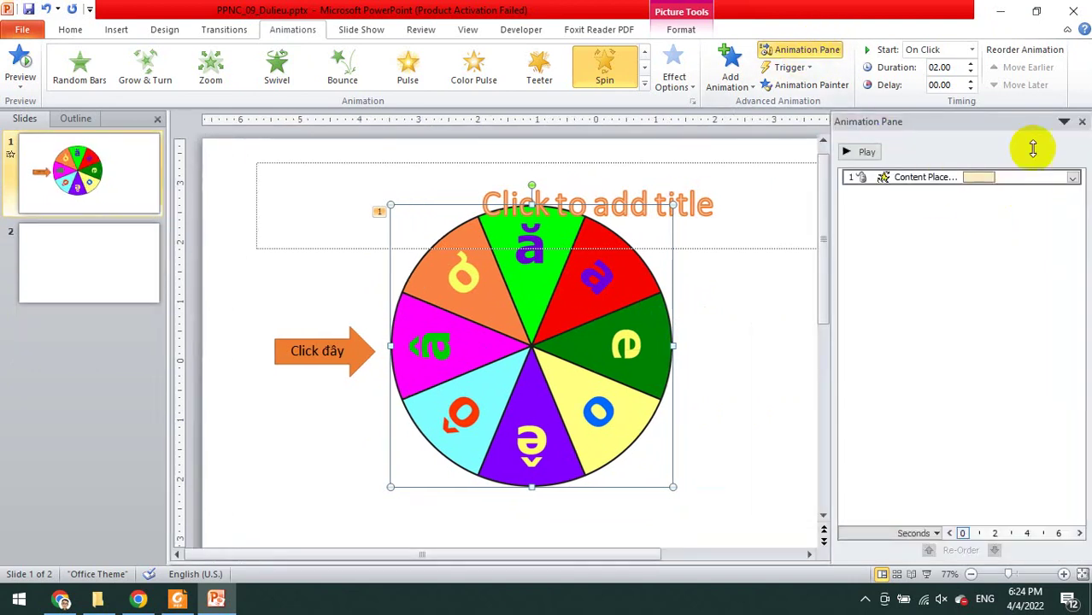
click(1075, 177)
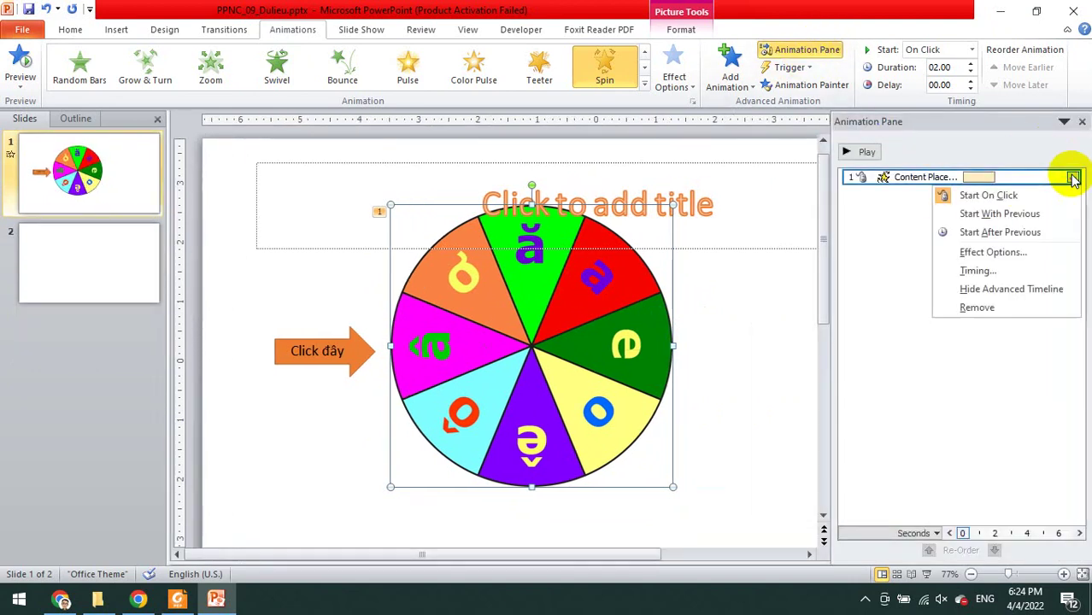
click(995, 254)
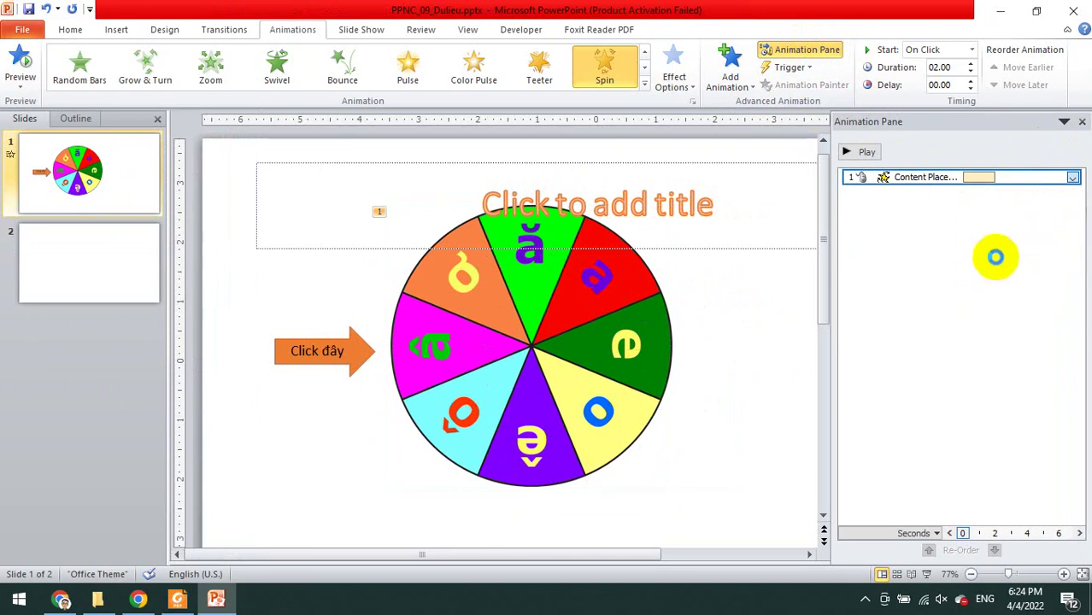
mouse_move(556, 150)
mouse_down()
mouse_move(769, 167)
mouse_move(899, 159)
mouse_up()
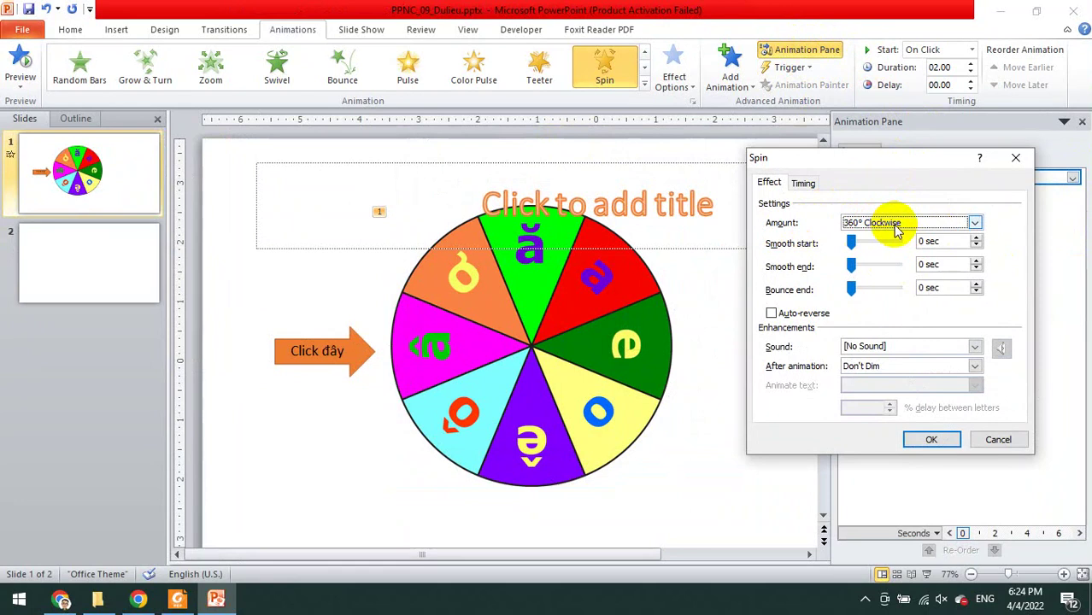
click(975, 224)
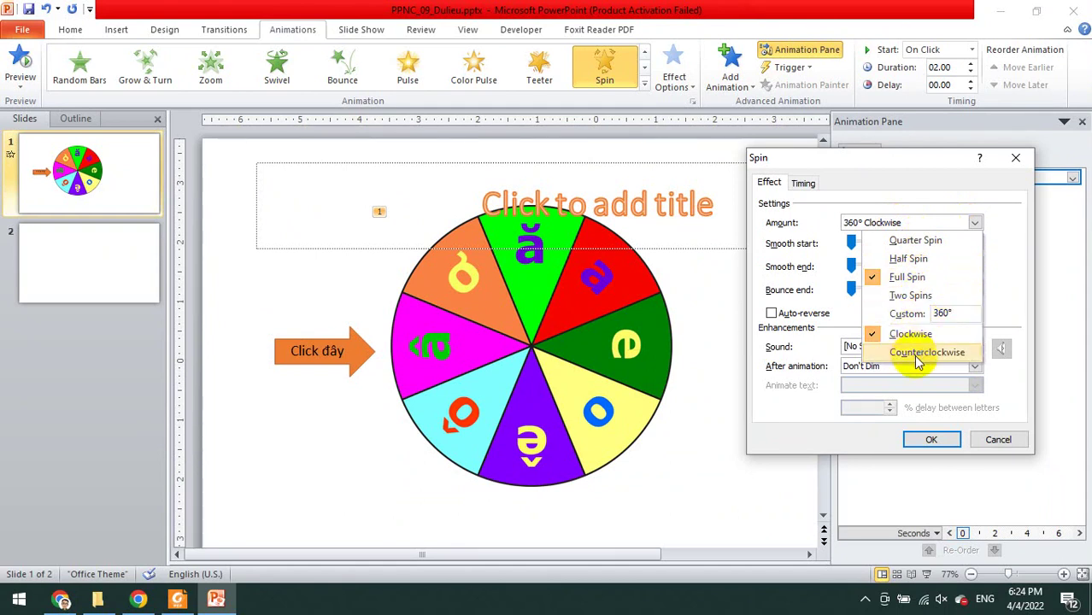
click(906, 318)
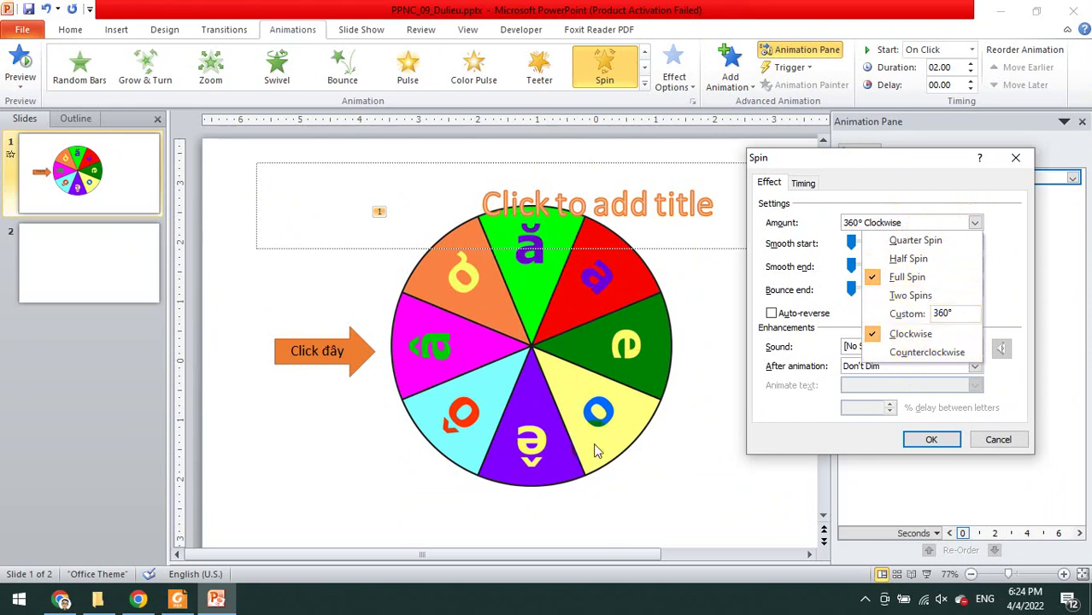
click(873, 322)
text(270)
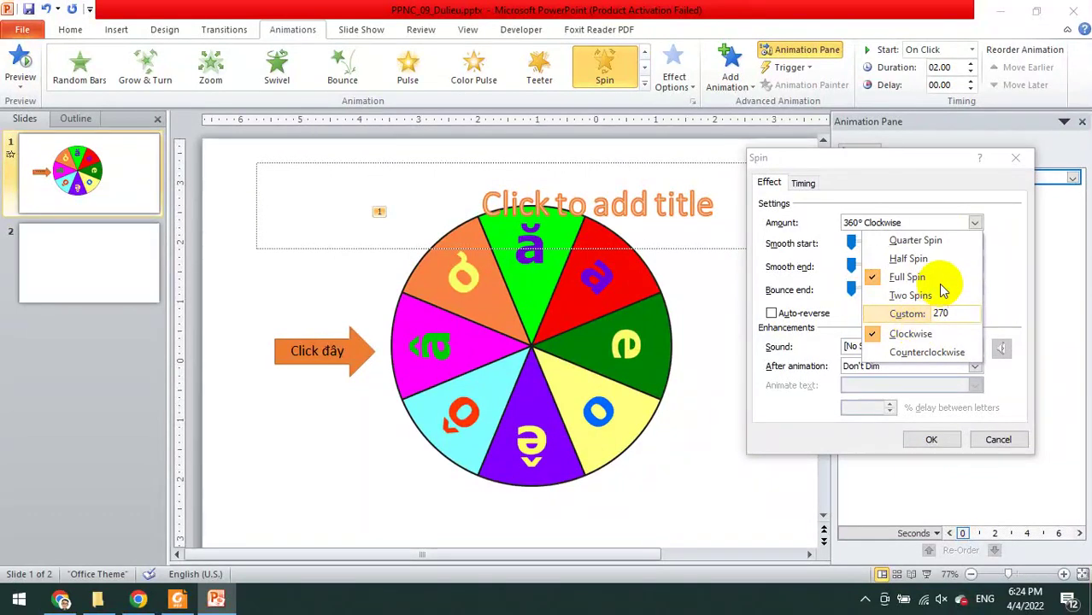
key(Return)
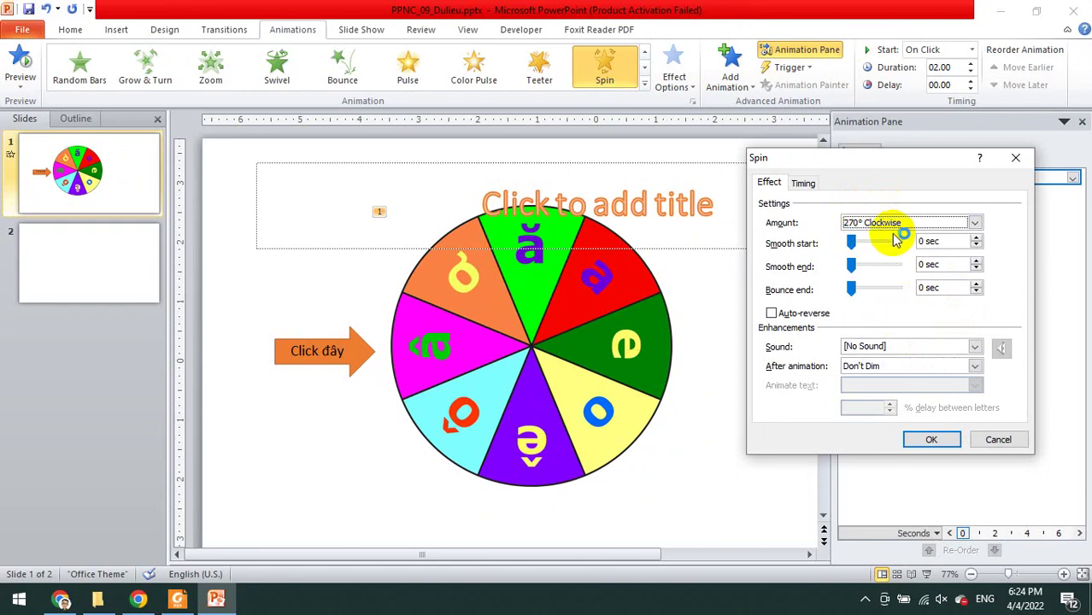
click(927, 440)
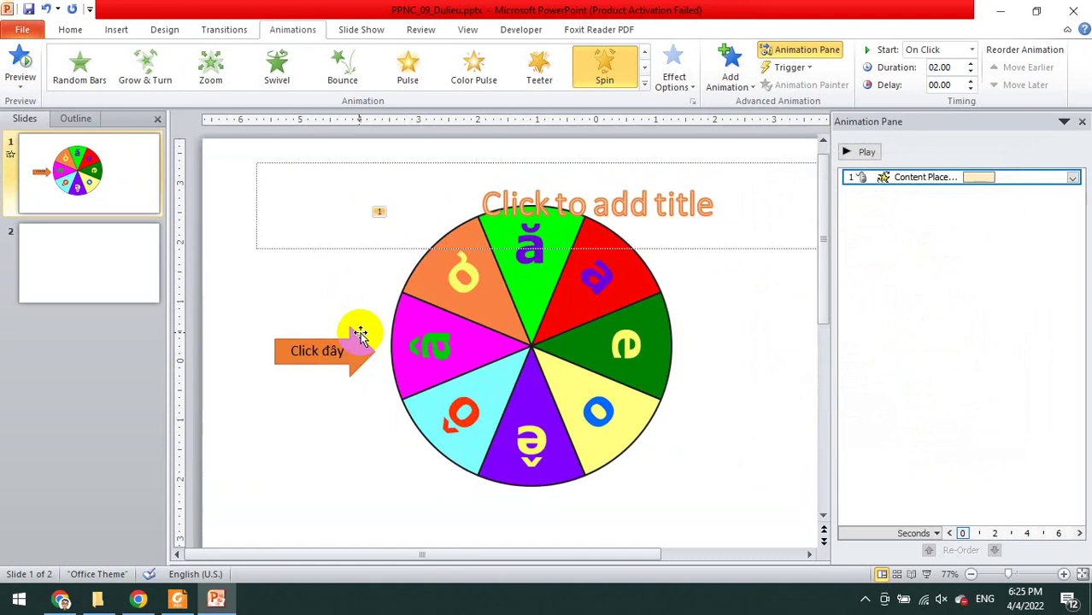
Select the wheel and 'Click đây' arrow and apply Align Middle
click(308, 346)
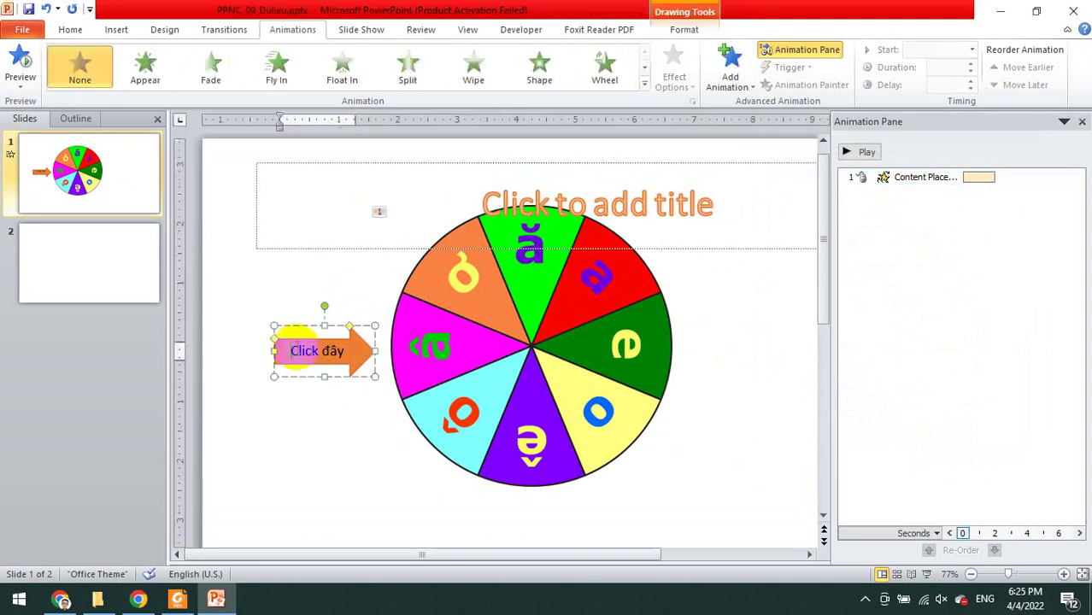
click(410, 336)
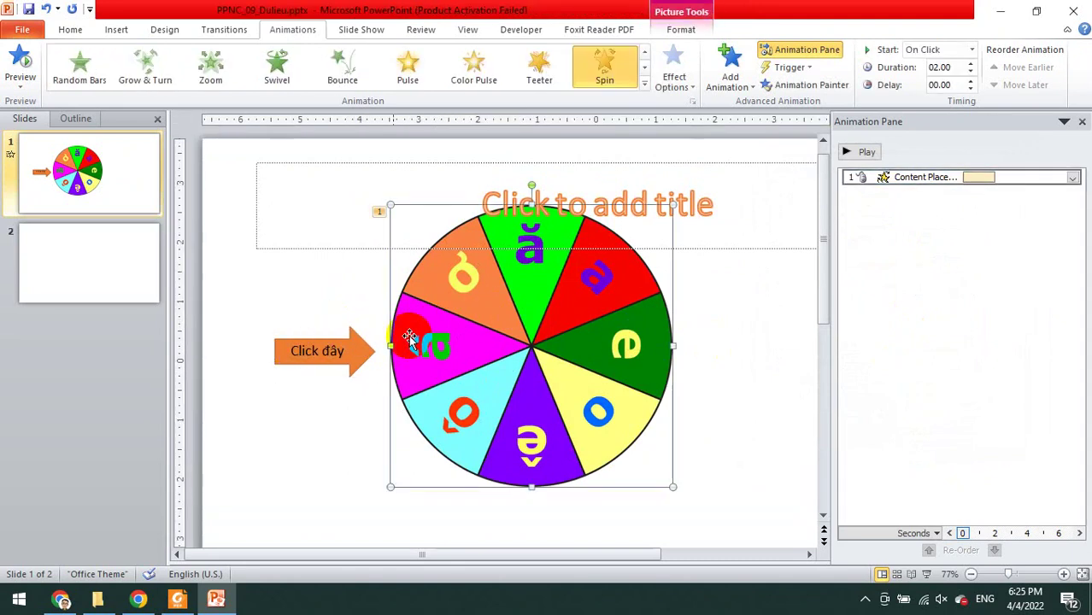
shift+click(349, 350)
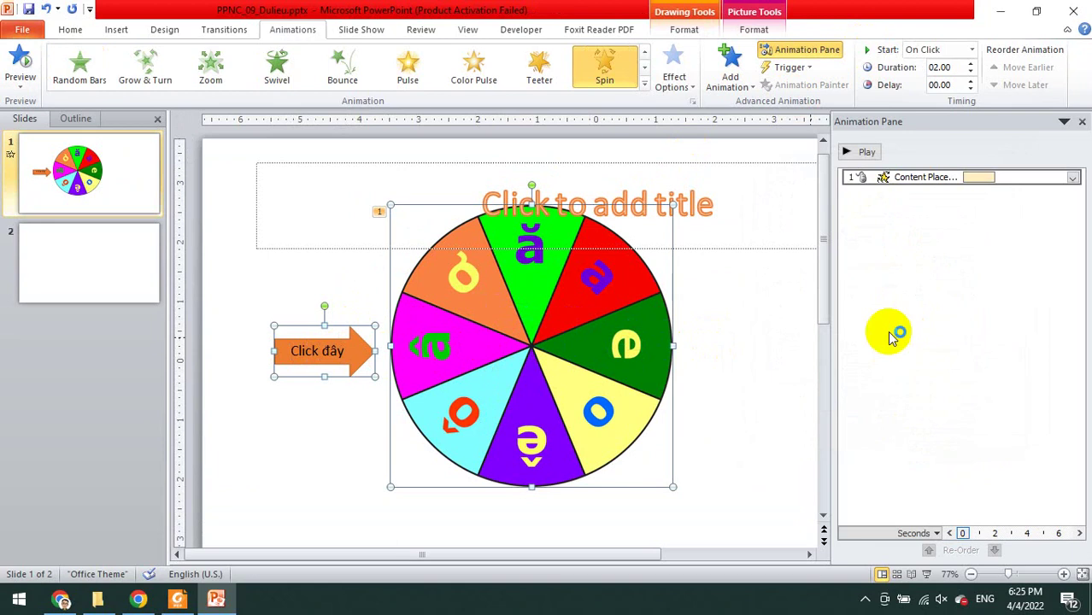
click(723, 349)
click(519, 344)
shift+click(321, 353)
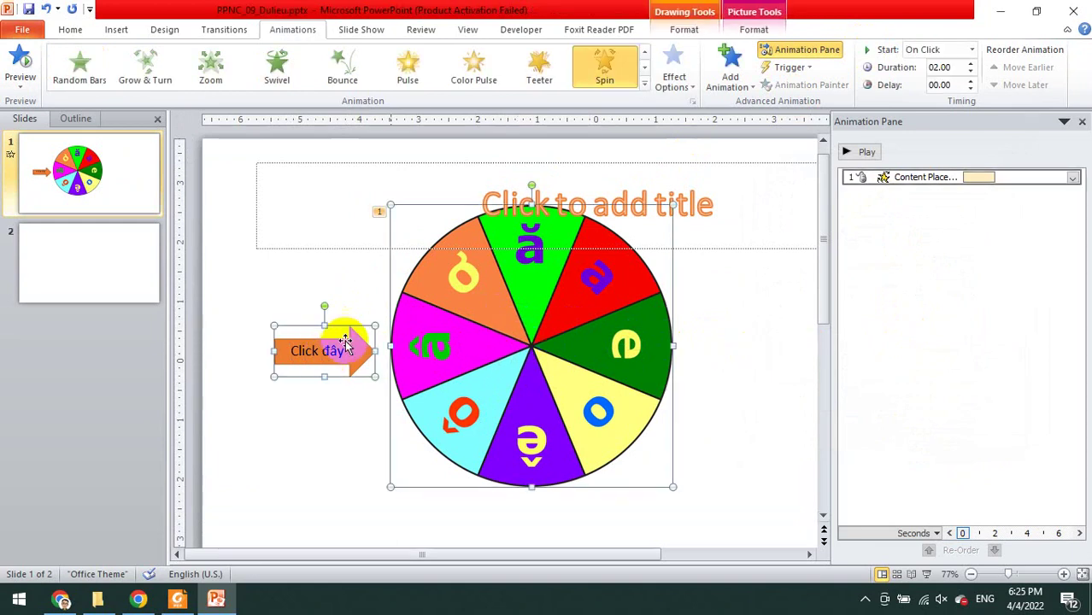
click(783, 19)
click(876, 50)
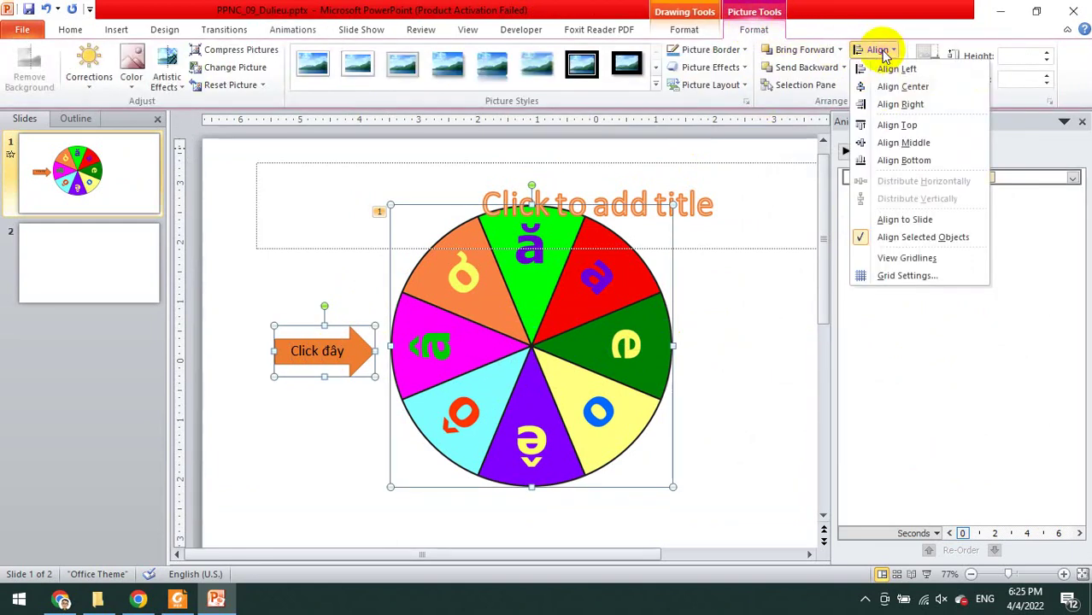
click(900, 143)
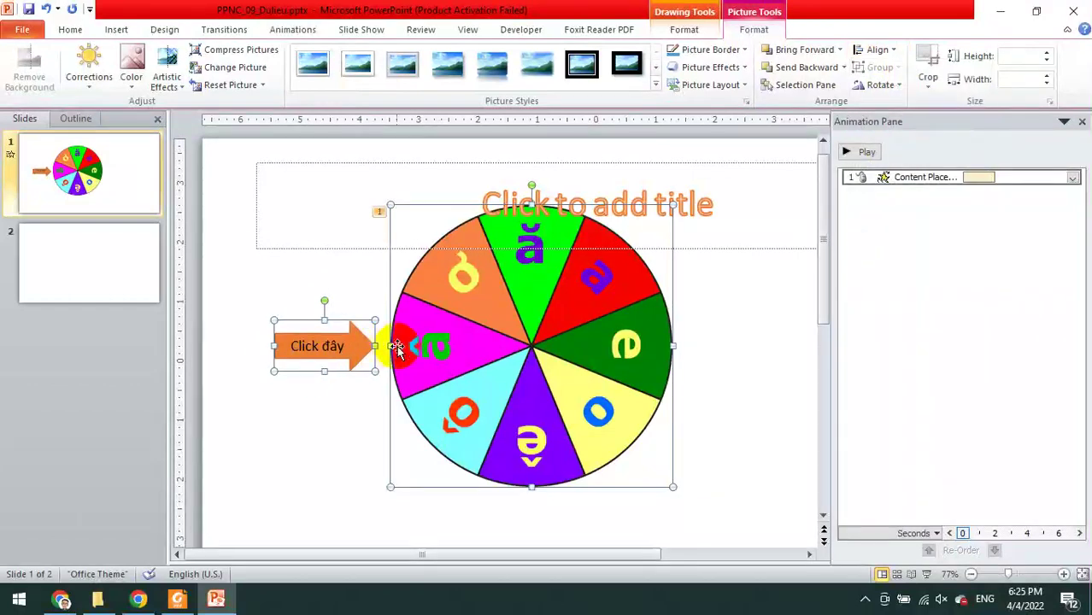
Check the aligned arrow and wheel, then switch to Foxit Reader
click(229, 282)
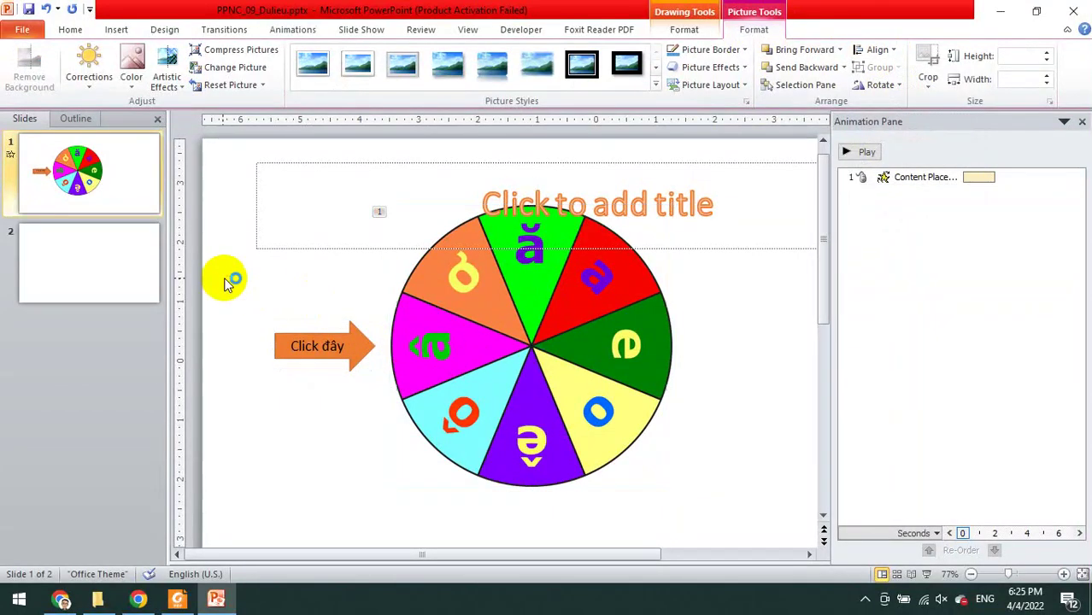
click(312, 351)
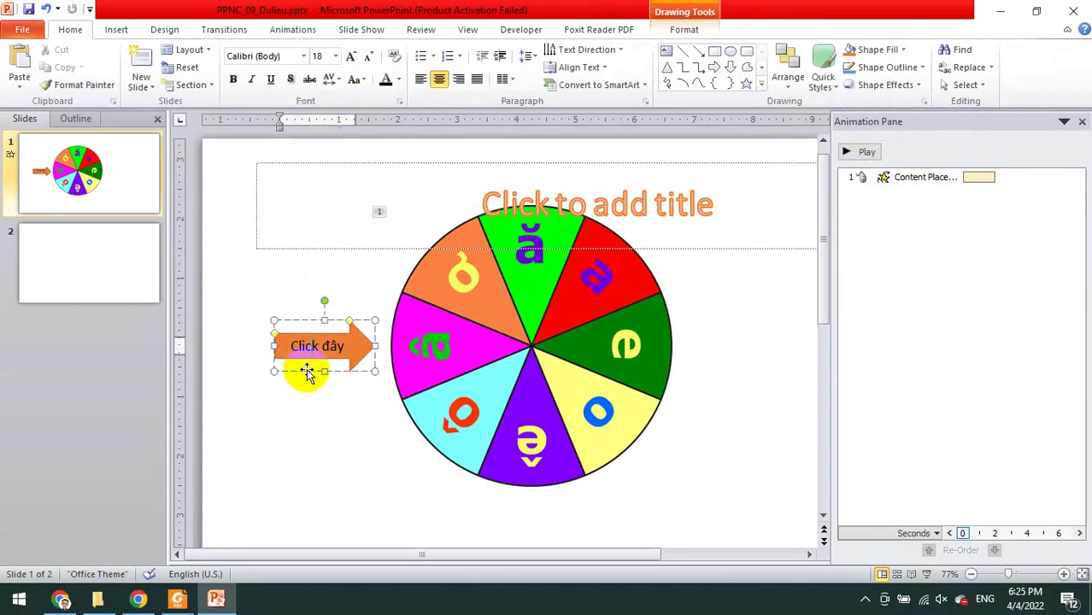
click(761, 343)
click(566, 311)
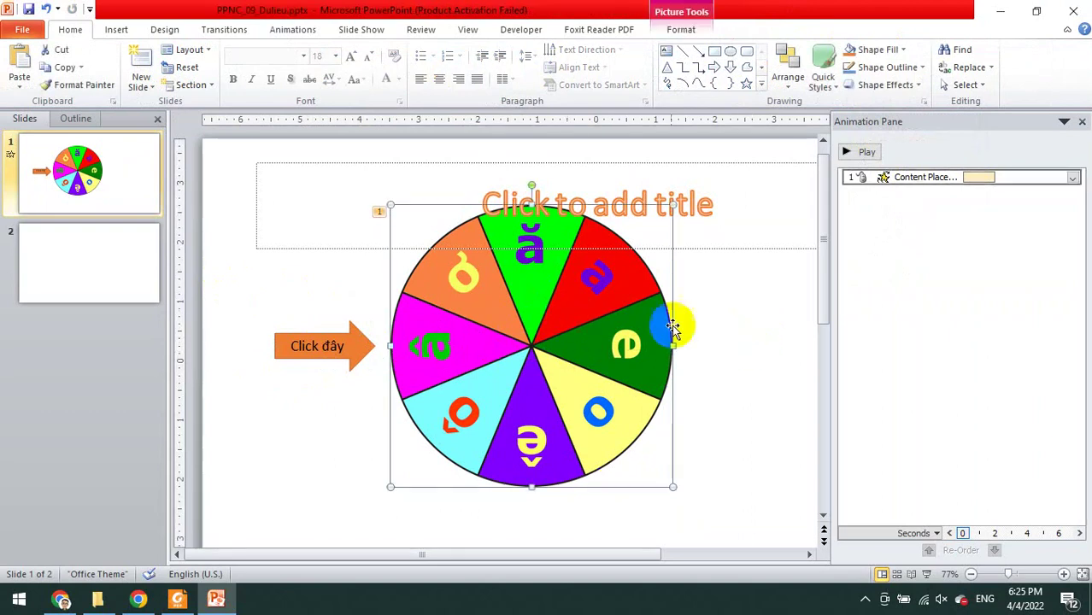
click(177, 600)
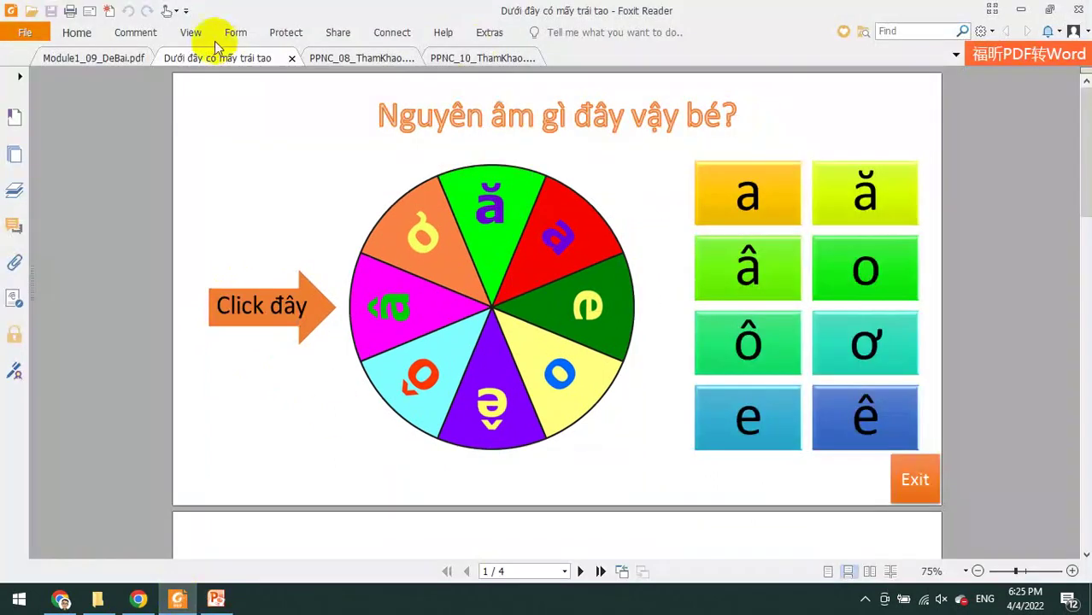
Reread the trigger requirement on page 2 of Module1_09_DeBai.pdf, then minimise Foxit Reader
click(117, 57)
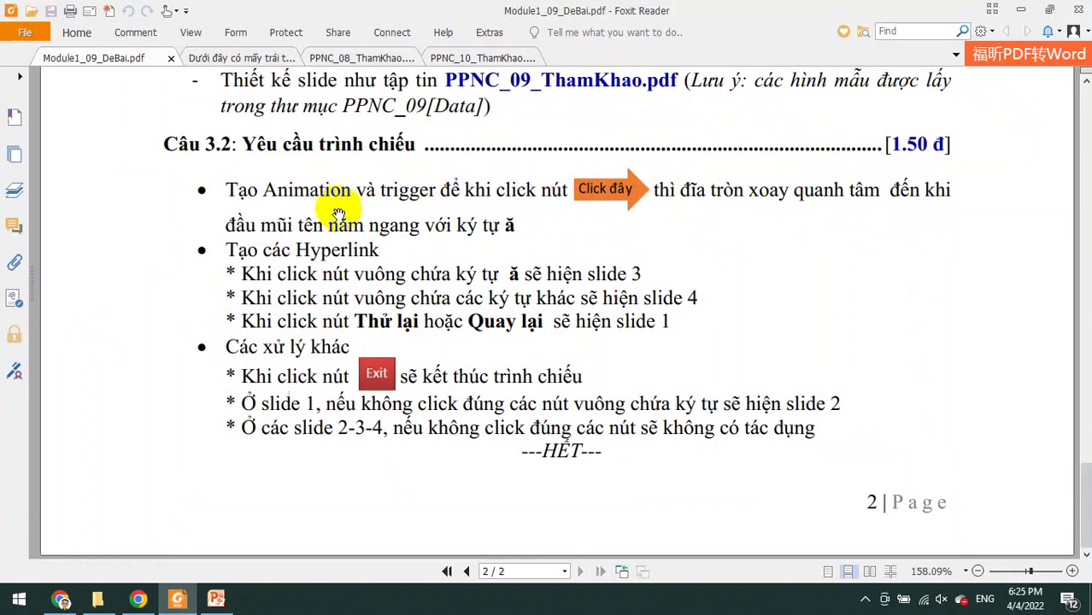
click(617, 203)
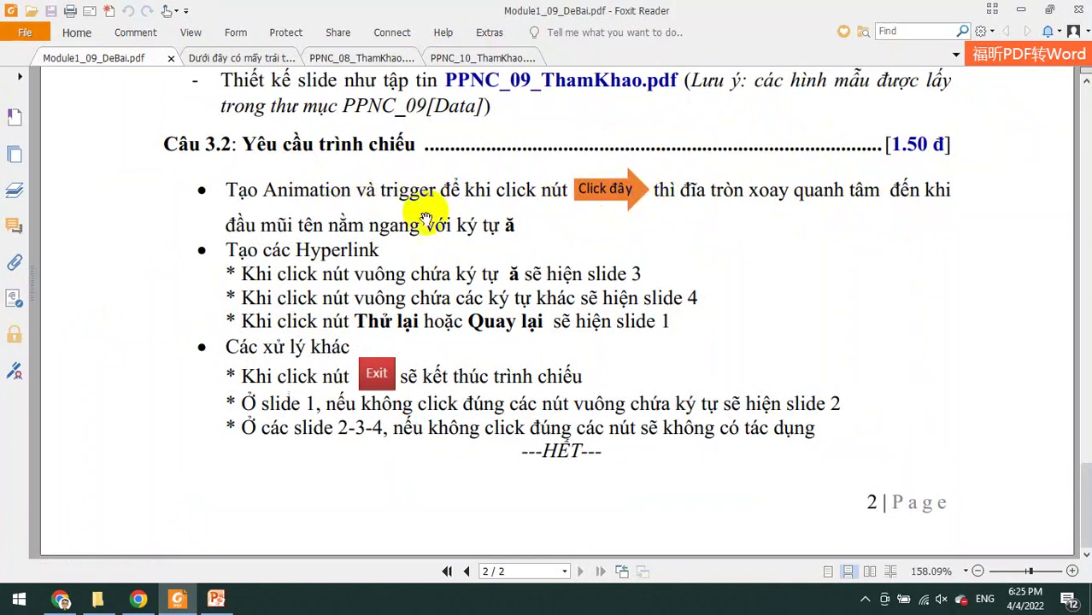
click(1020, 10)
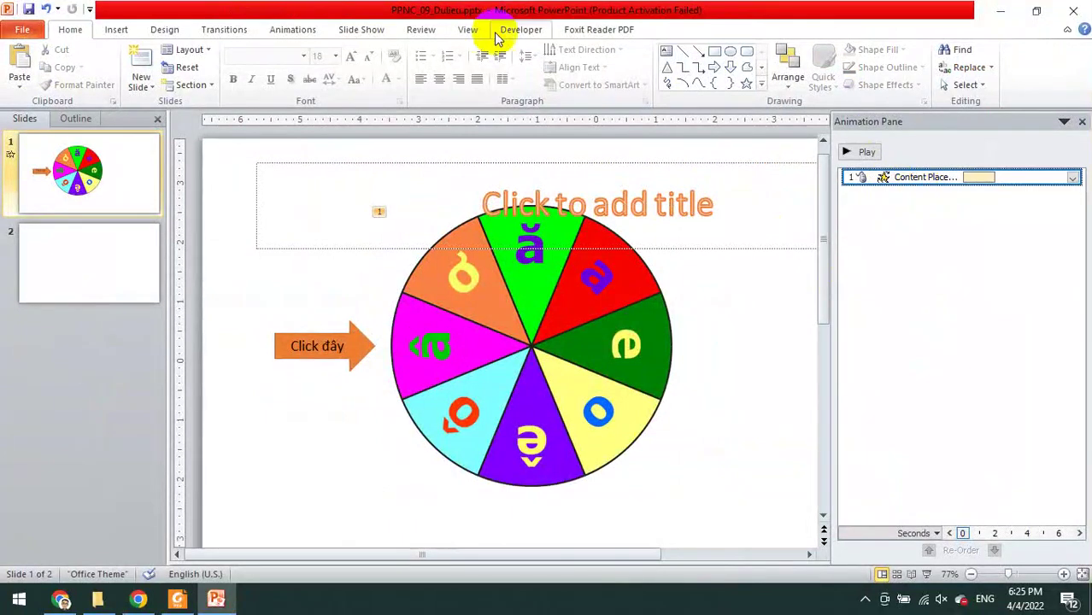
Set the wheel's Spin animation to trigger on click of Right Arrow 4, the Click đây arrow
click(295, 28)
click(790, 68)
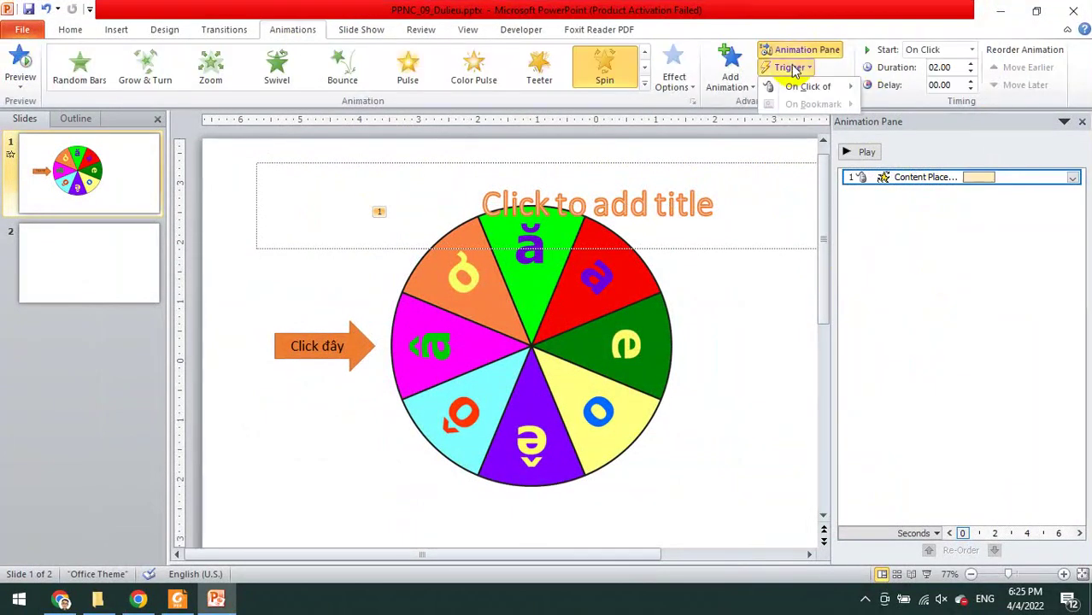
mouse_move(805, 88)
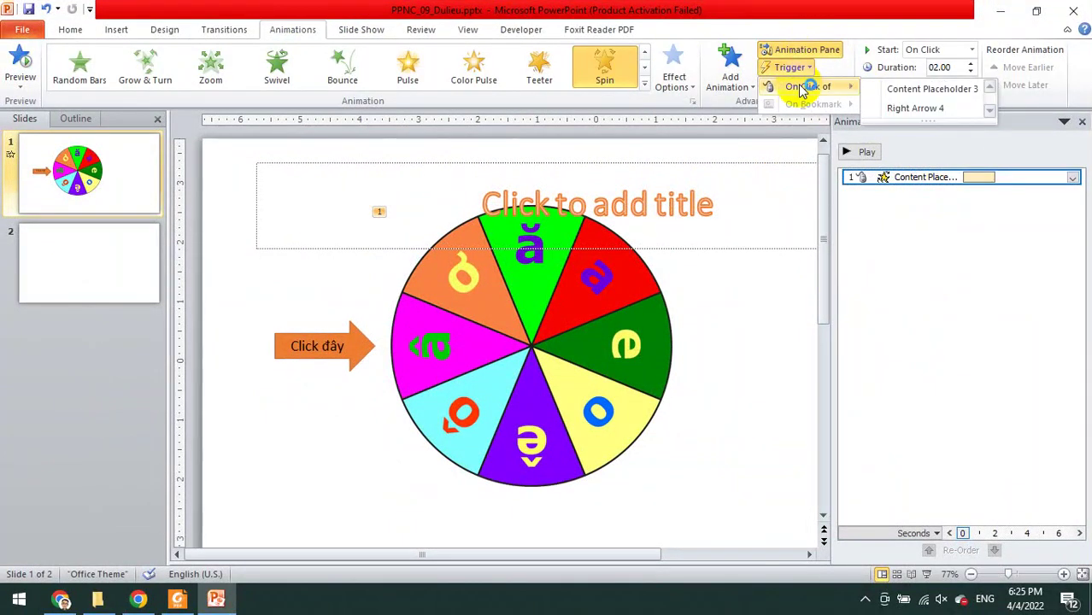
click(916, 108)
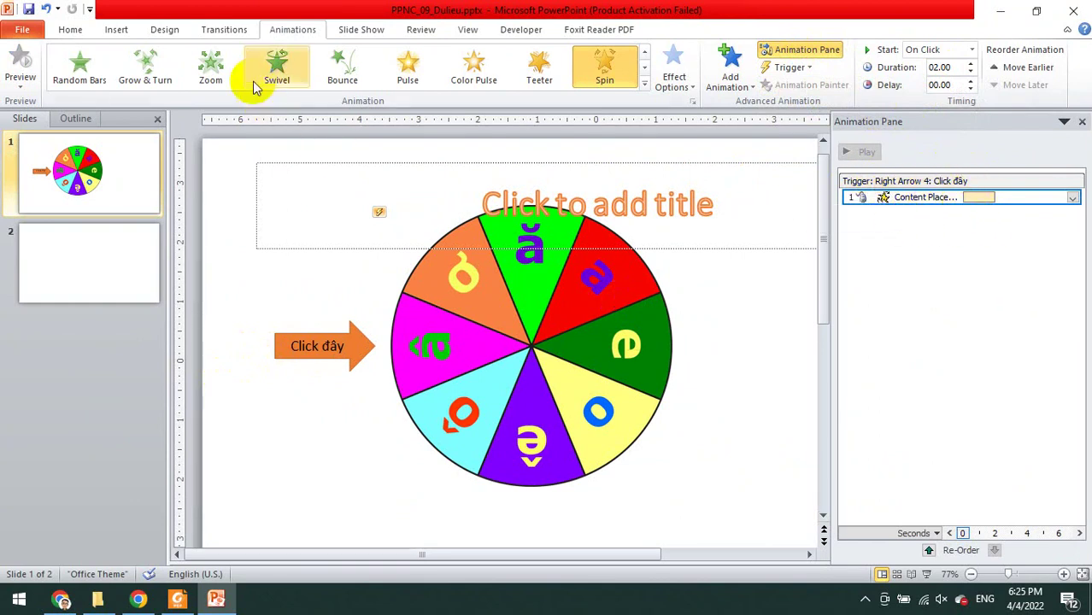
click(347, 32)
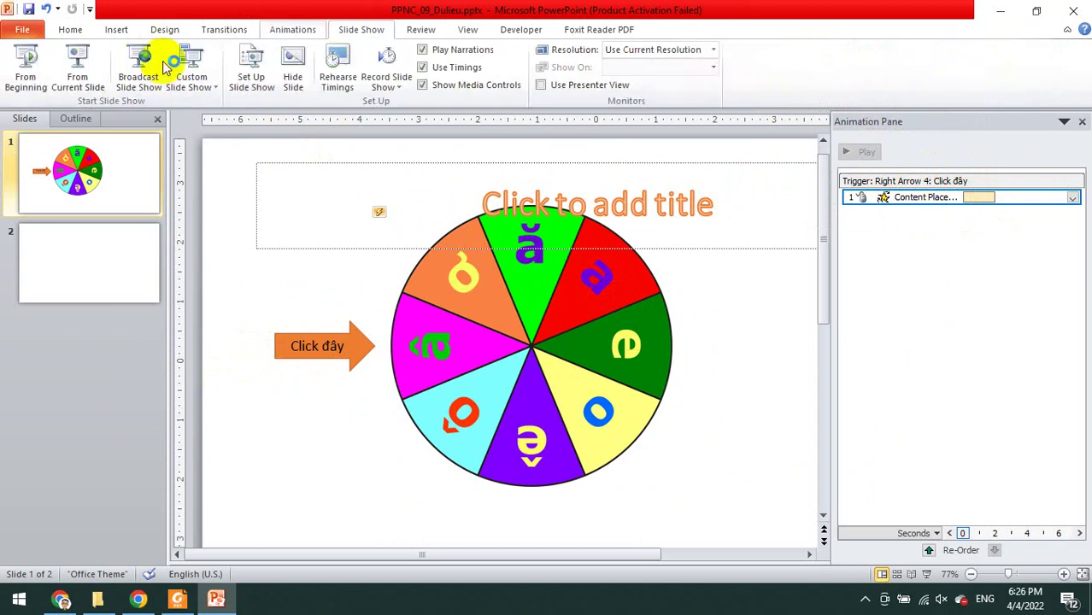
click(22, 68)
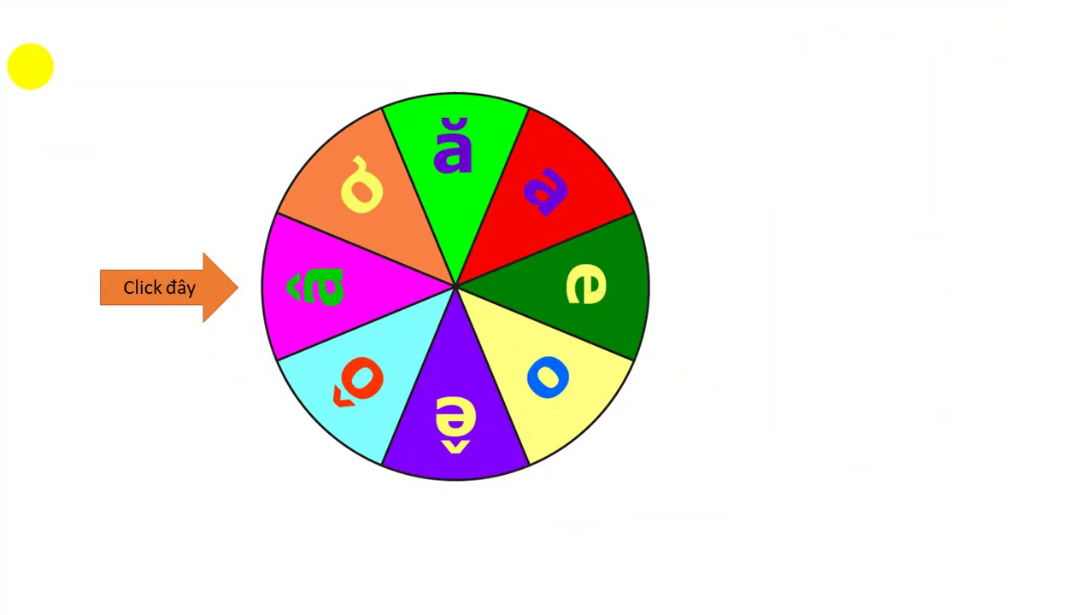
click(197, 294)
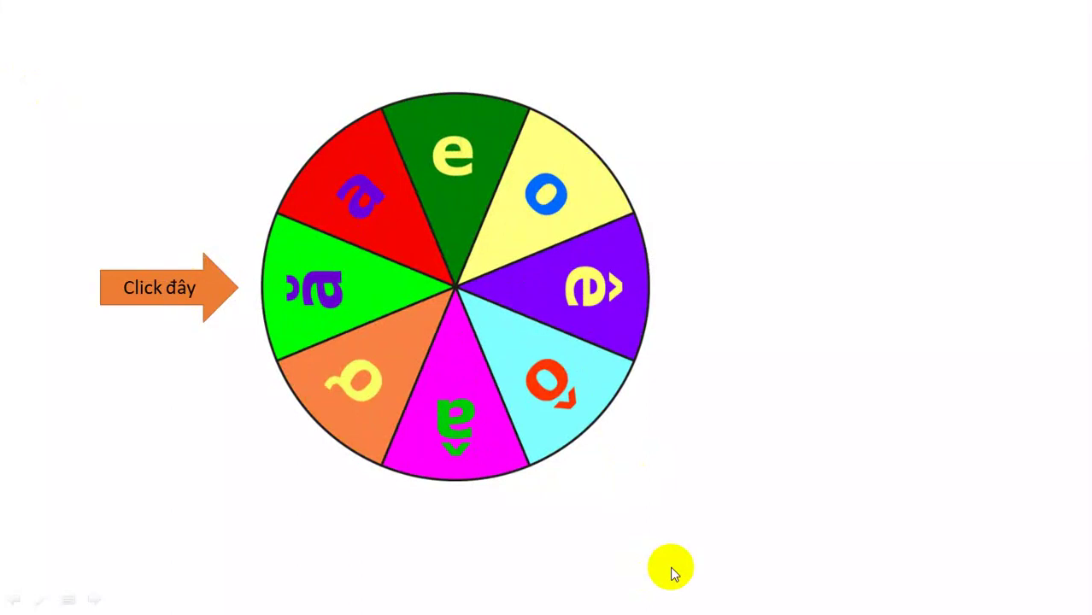
key(Escape)
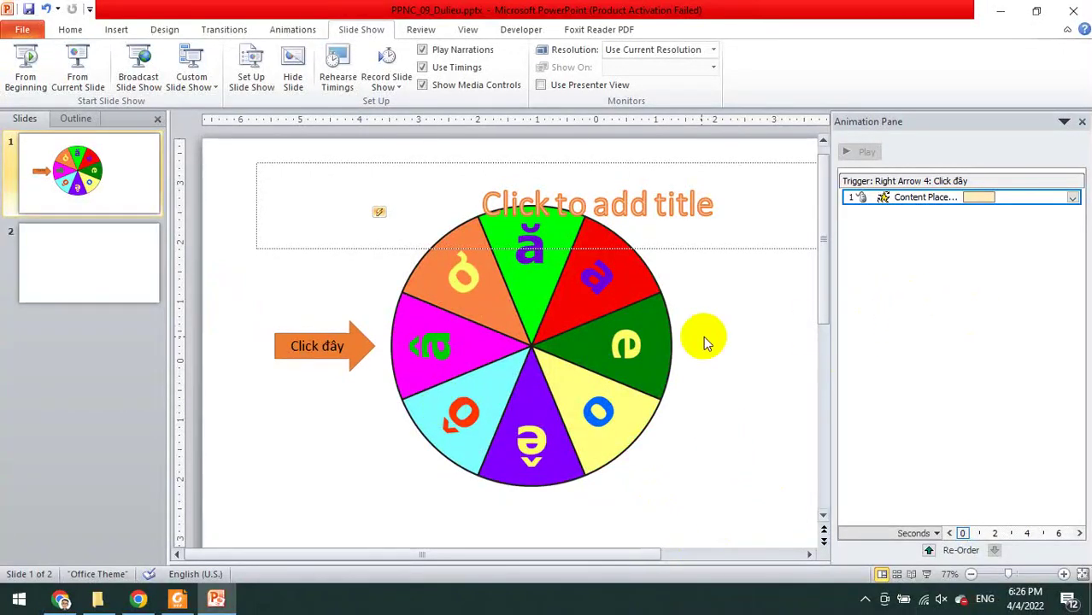
click(865, 271)
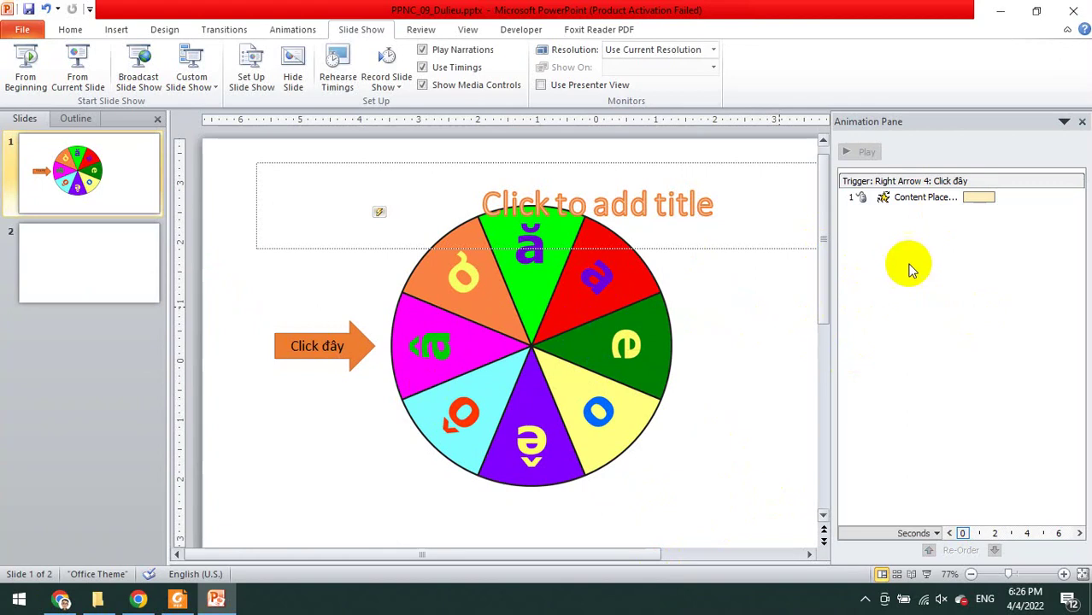
Bring Foxit Reader forward and view the reference wheel slide PDF
click(181, 601)
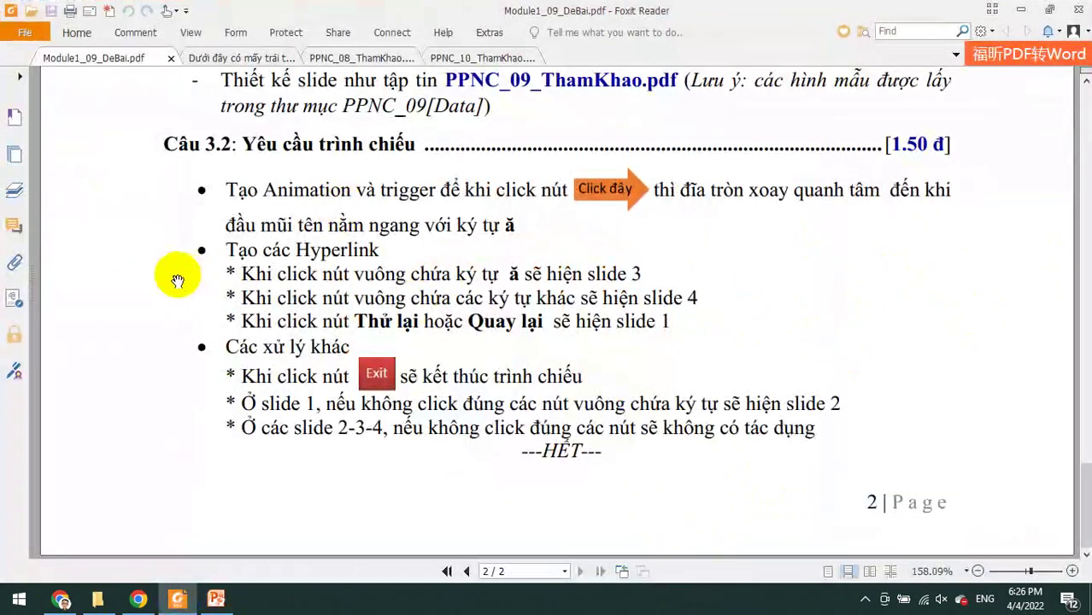
click(247, 59)
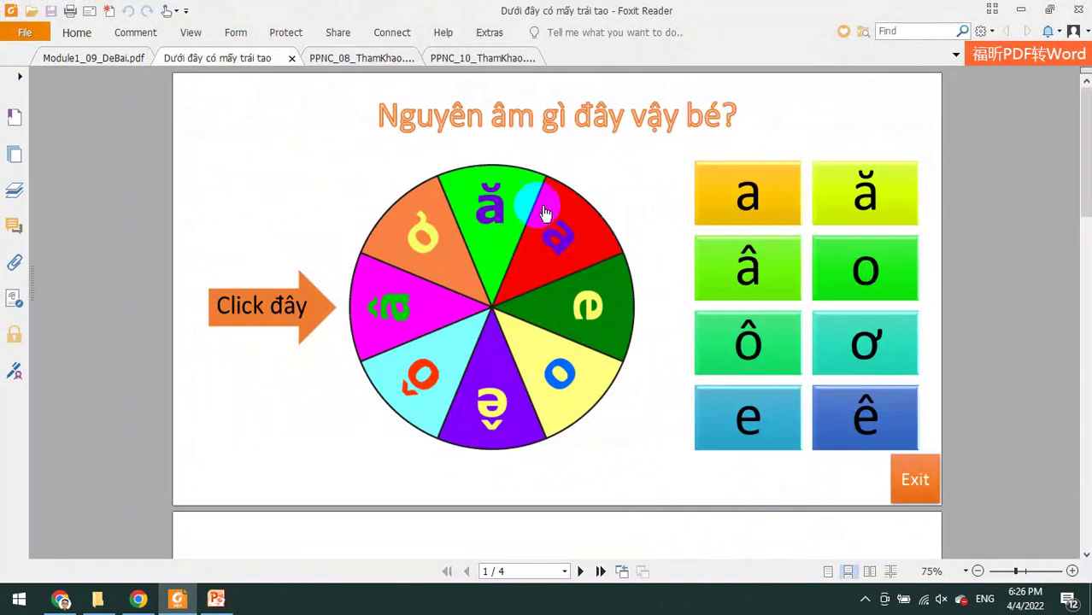
Open PPNC_09_Dulieu.docx with editing enabled and copy the line 'Nguyên âm gì đây vậy bé?'
click(97, 601)
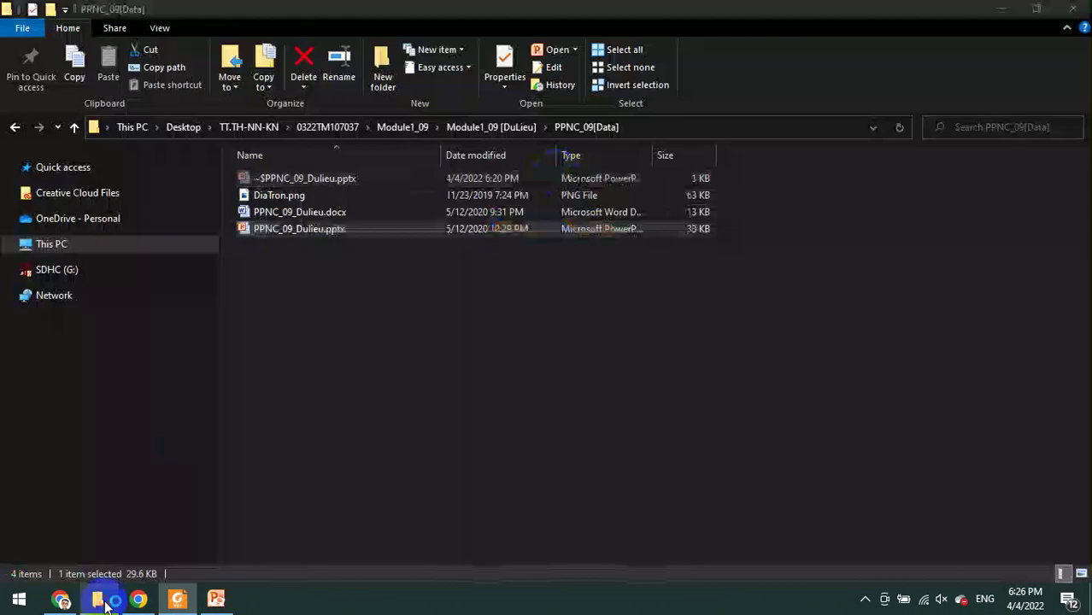
click(316, 214)
double_click(317, 212)
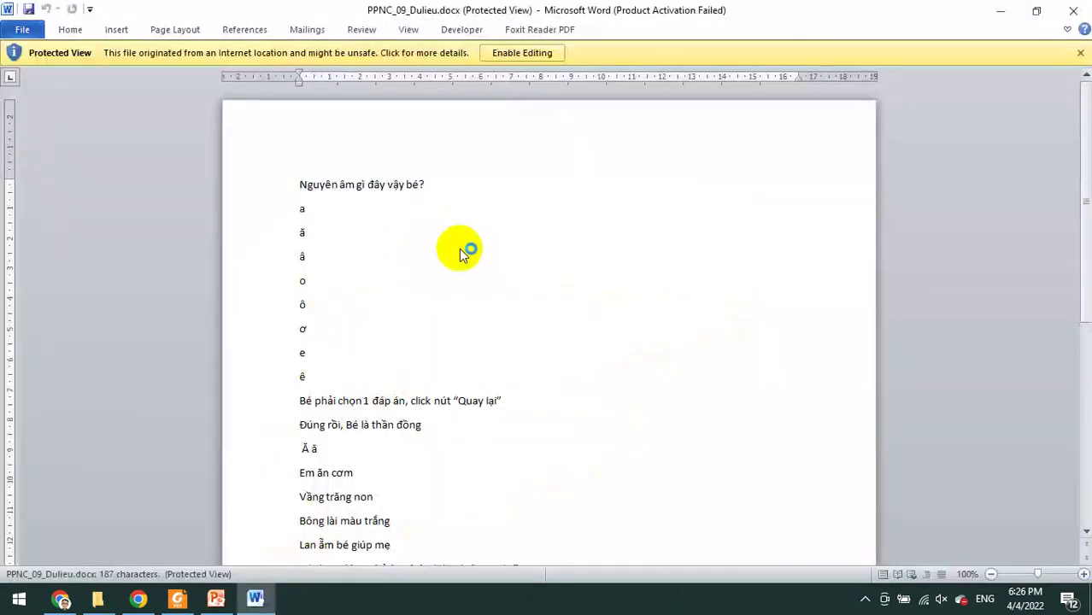
click(410, 186)
click(524, 56)
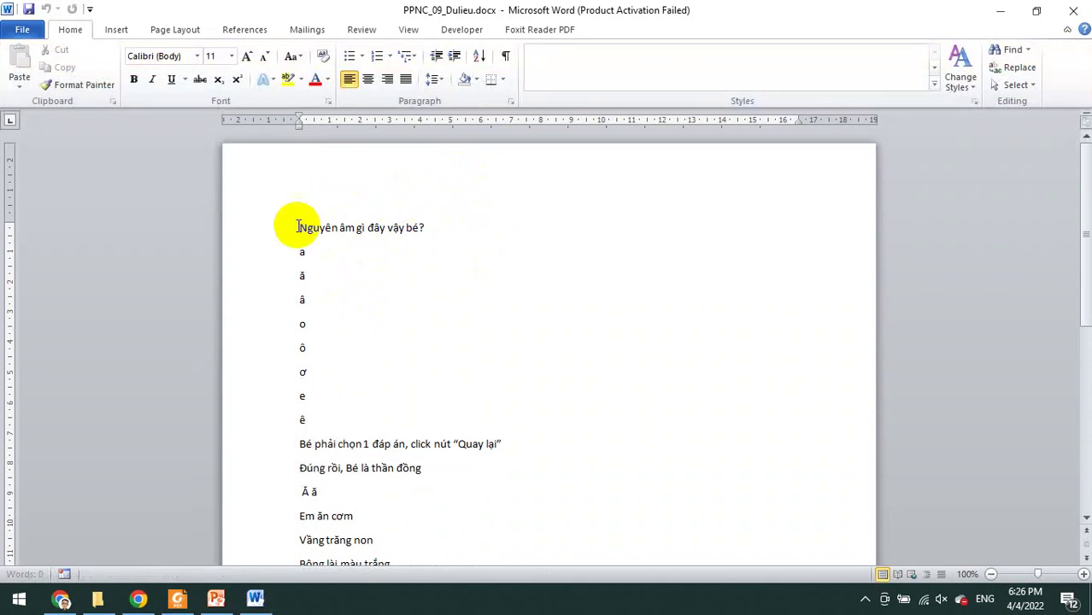
drag(300, 228, 420, 226)
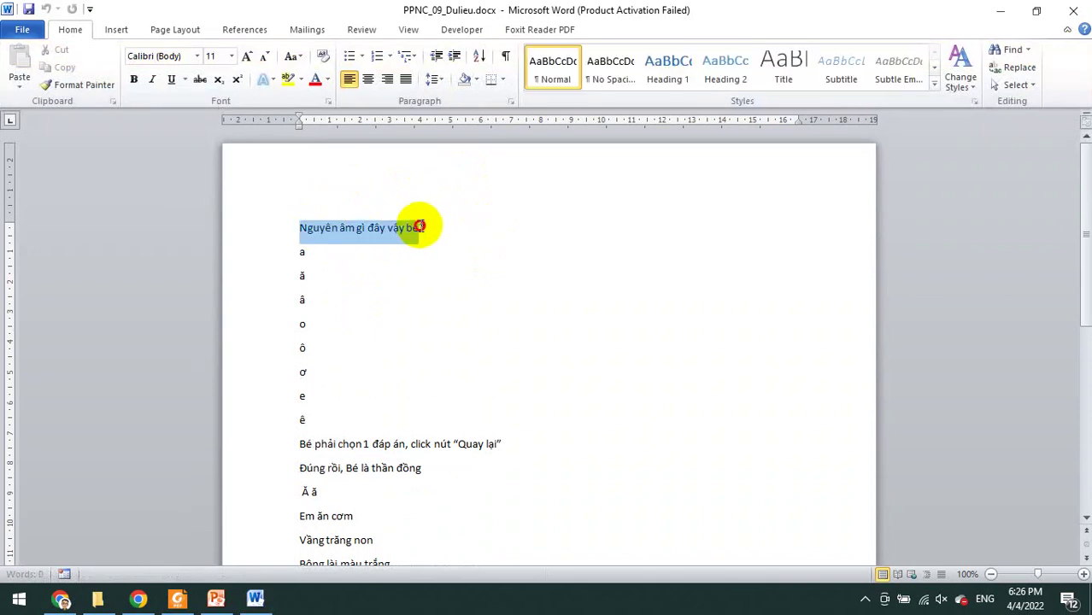
click(216, 599)
Paste 'Nguyên âm gì đây vậy bé?' into slide 1's title placeholder using Keep Text Only
click(457, 190)
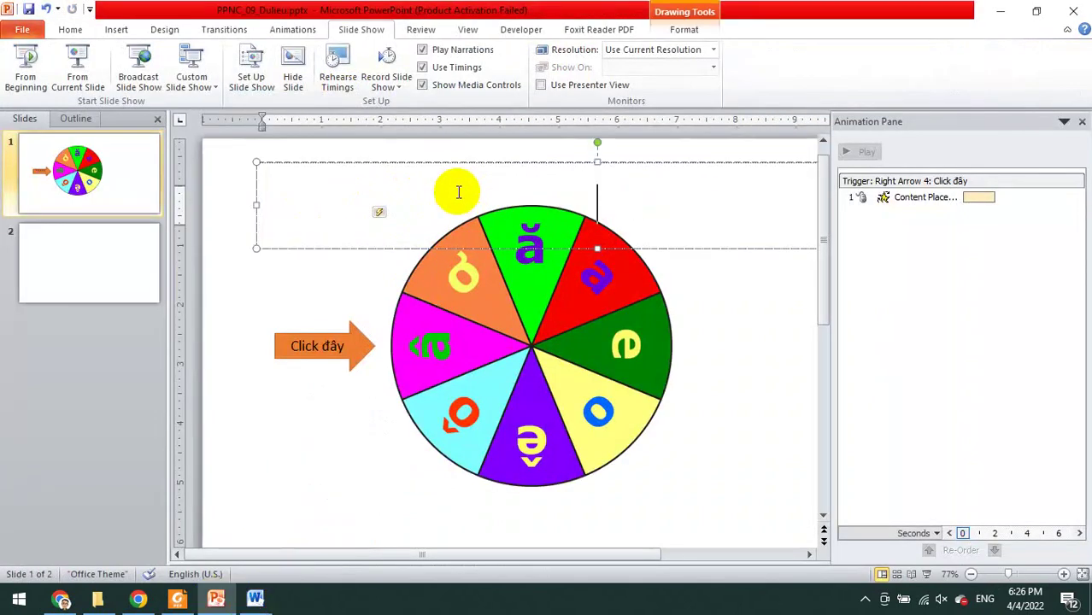
click(699, 414)
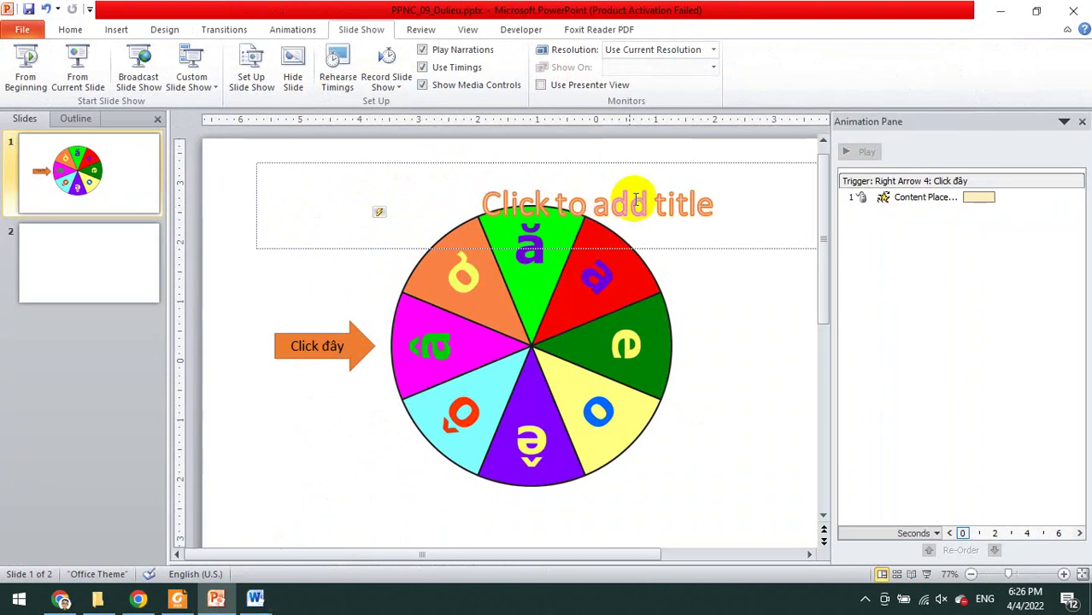
click(453, 192)
right_click(605, 199)
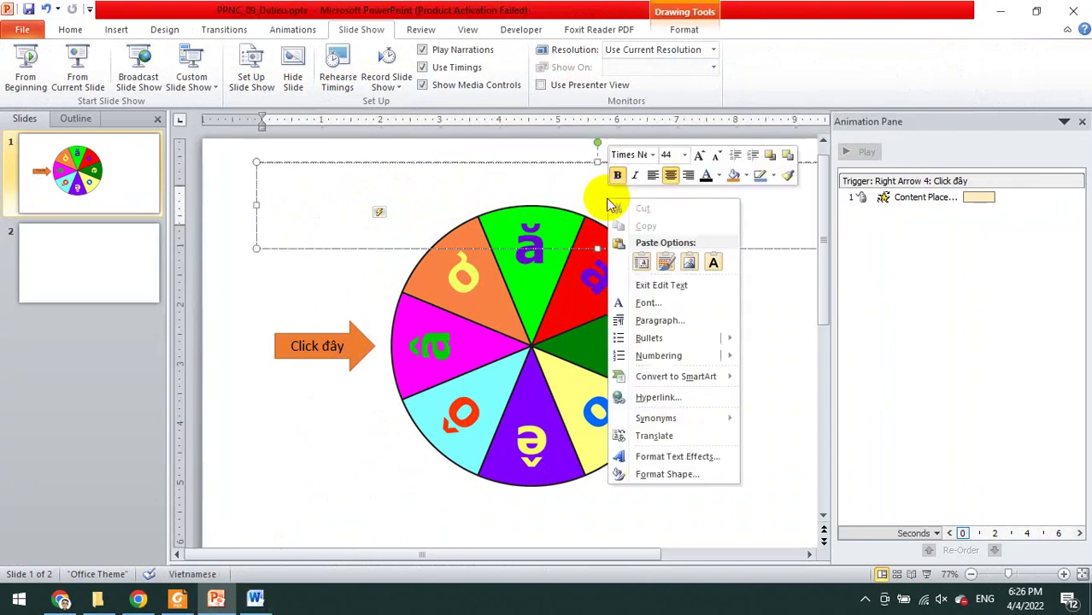
click(717, 265)
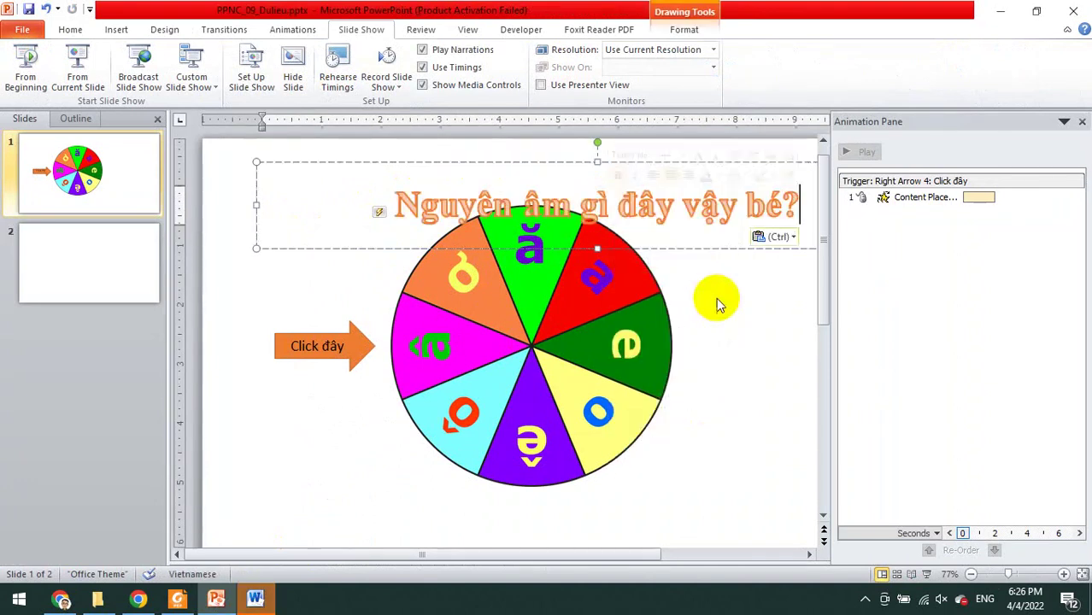
click(541, 312)
Shrink and reposition the wheel picture, and move the Click đây arrow further left
scroll(564, 379, down, 1)
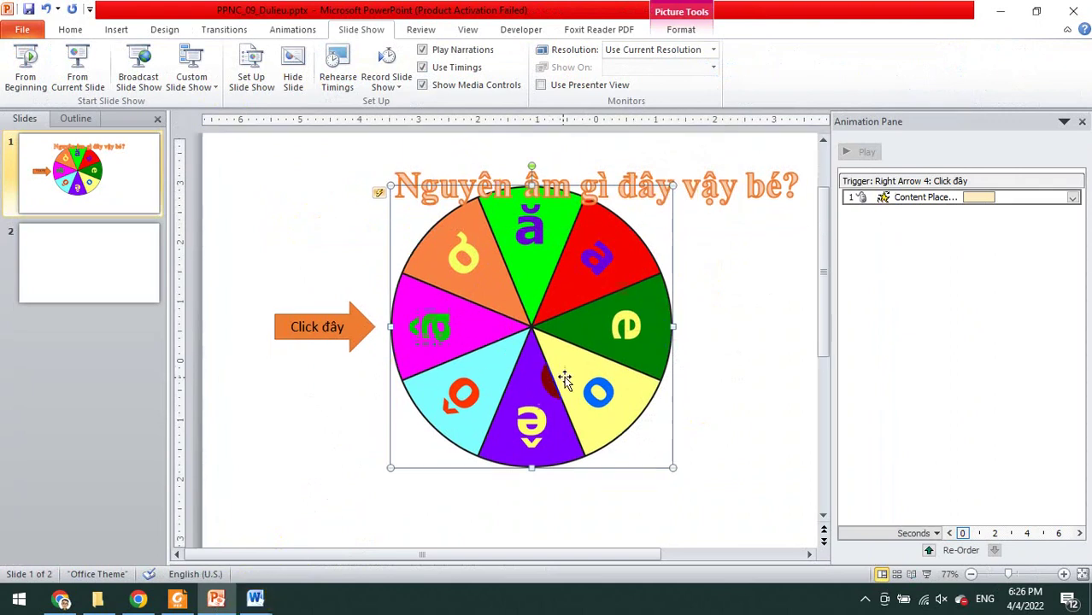
scroll(564, 378, down, 3)
scroll(555, 329, up, 3)
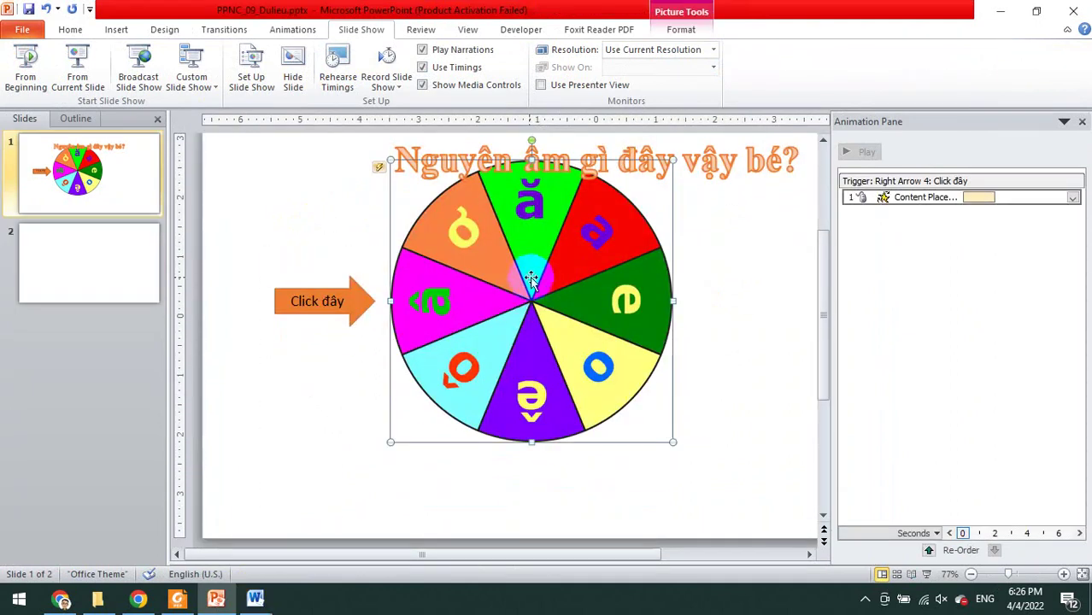
drag(532, 278, 481, 318)
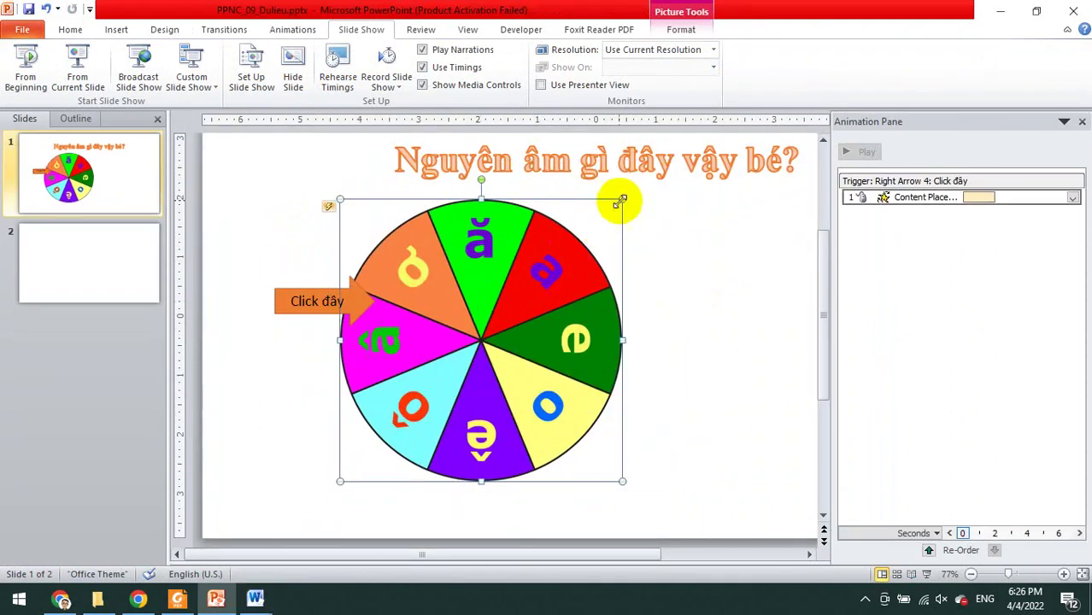
drag(621, 203, 564, 256)
drag(532, 334, 557, 295)
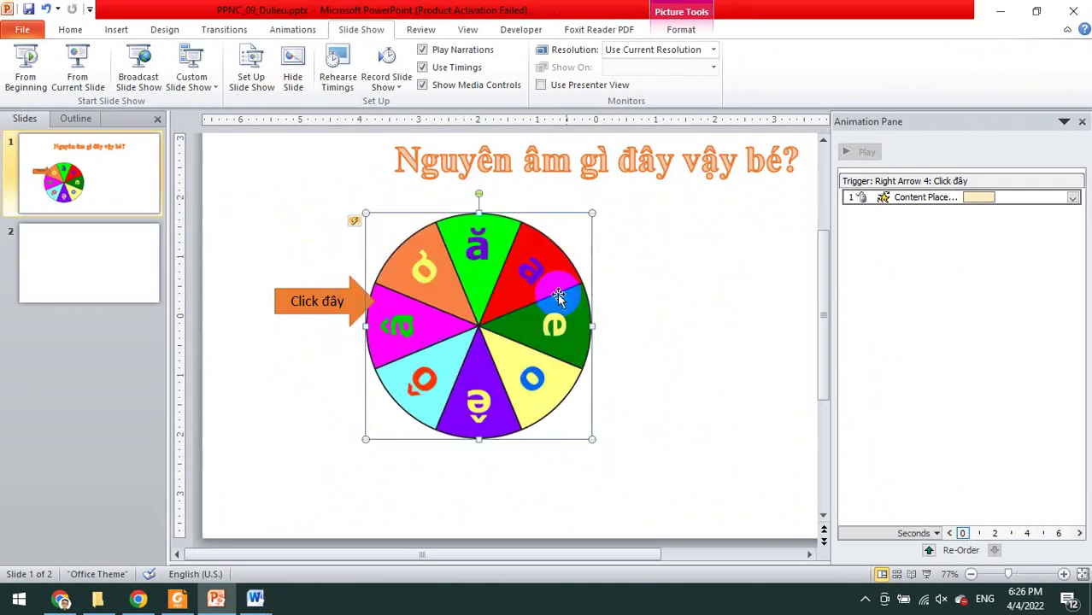
drag(585, 219, 570, 239)
drag(482, 307, 477, 287)
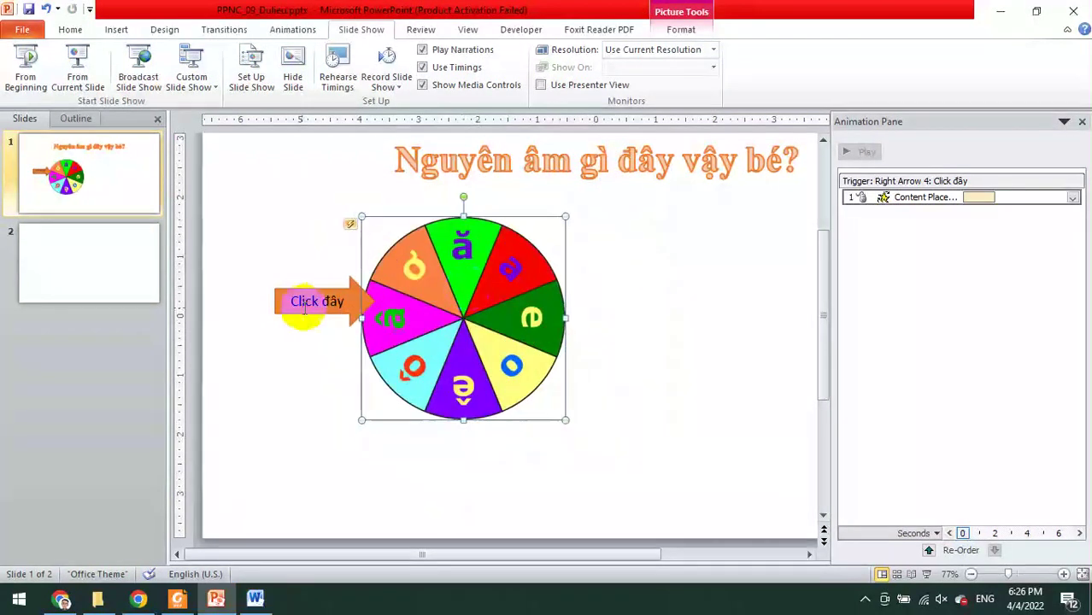
drag(321, 322, 289, 328)
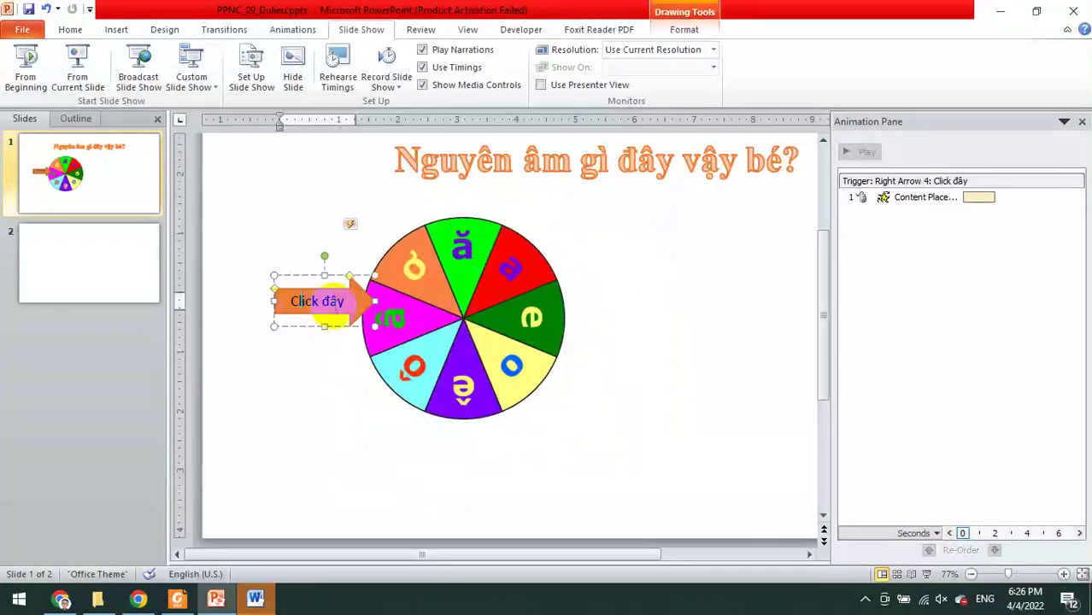
Align the wheel and arrow with Align Middle, then close the Animation Pane
click(401, 324)
shift+click(284, 305)
click(754, 29)
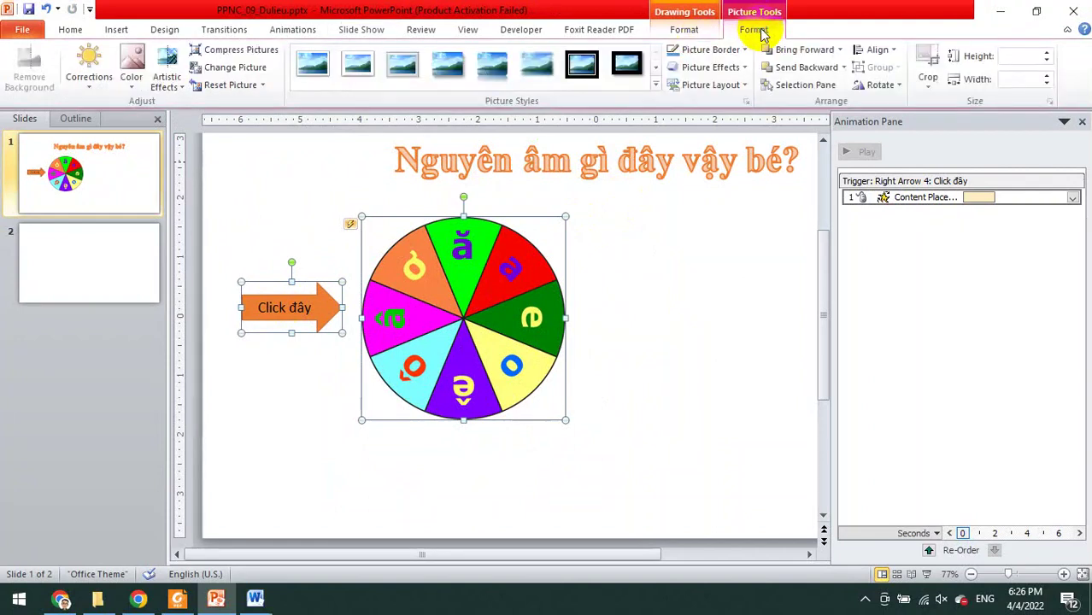
click(878, 47)
click(895, 142)
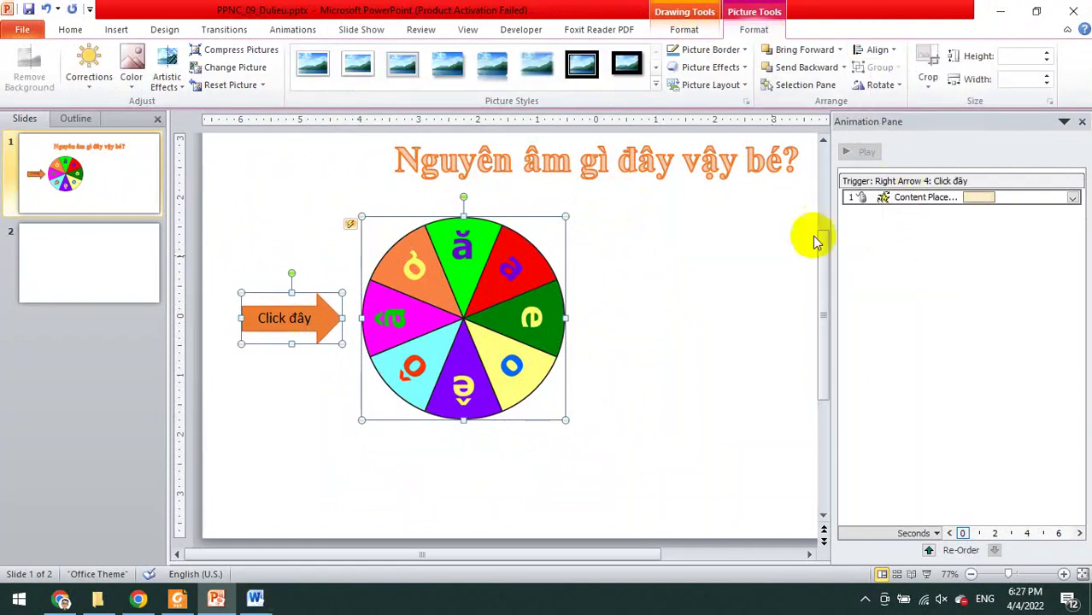
click(679, 348)
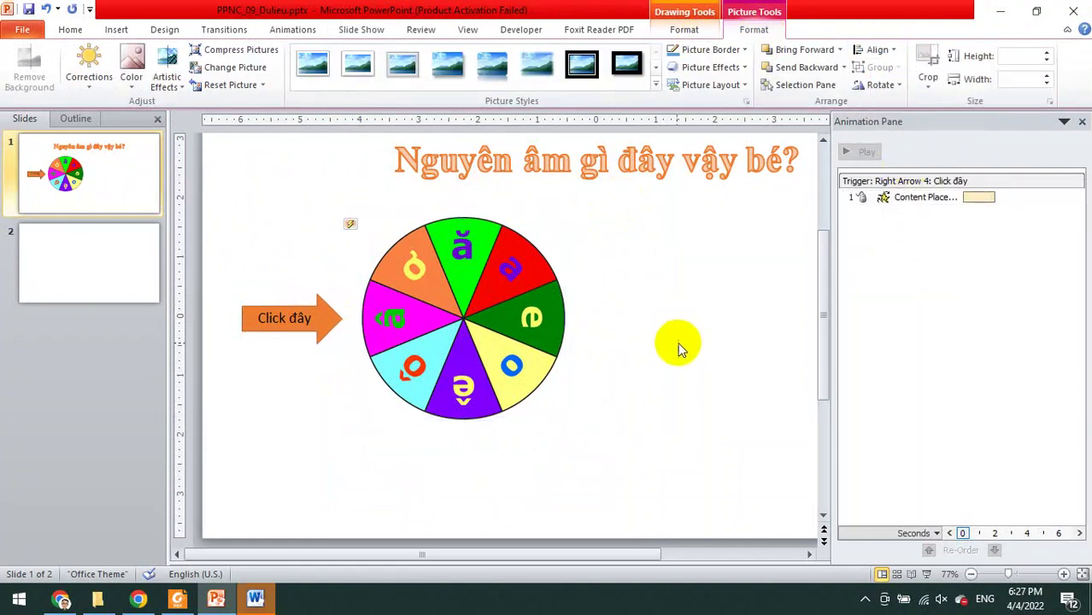
click(1082, 121)
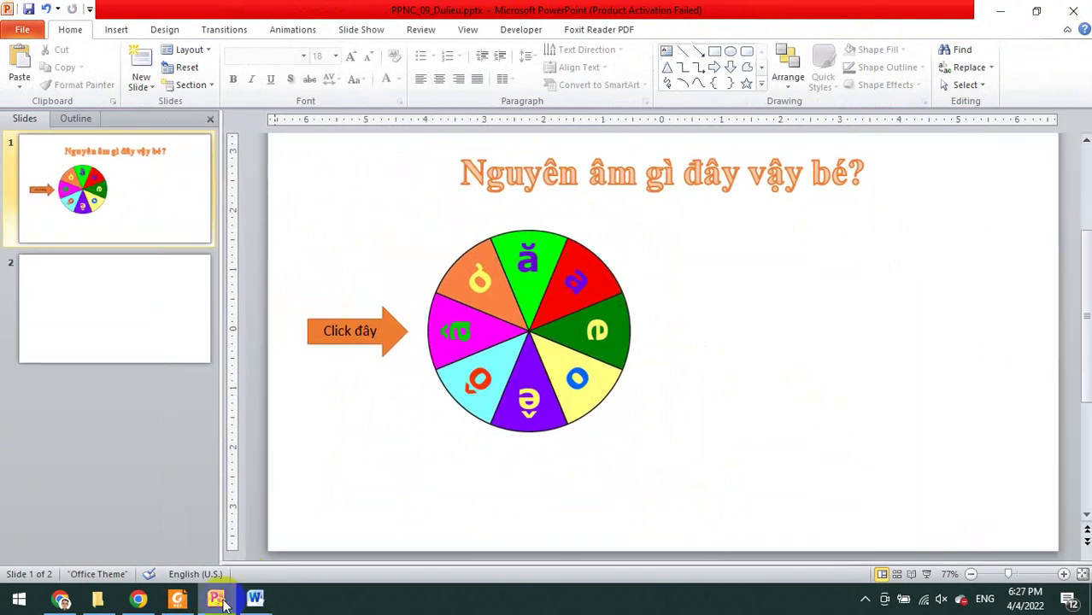
Review Module1_09_DeBai.pdf and the reference wheel slide, then return to the Word data file
click(176, 598)
click(116, 54)
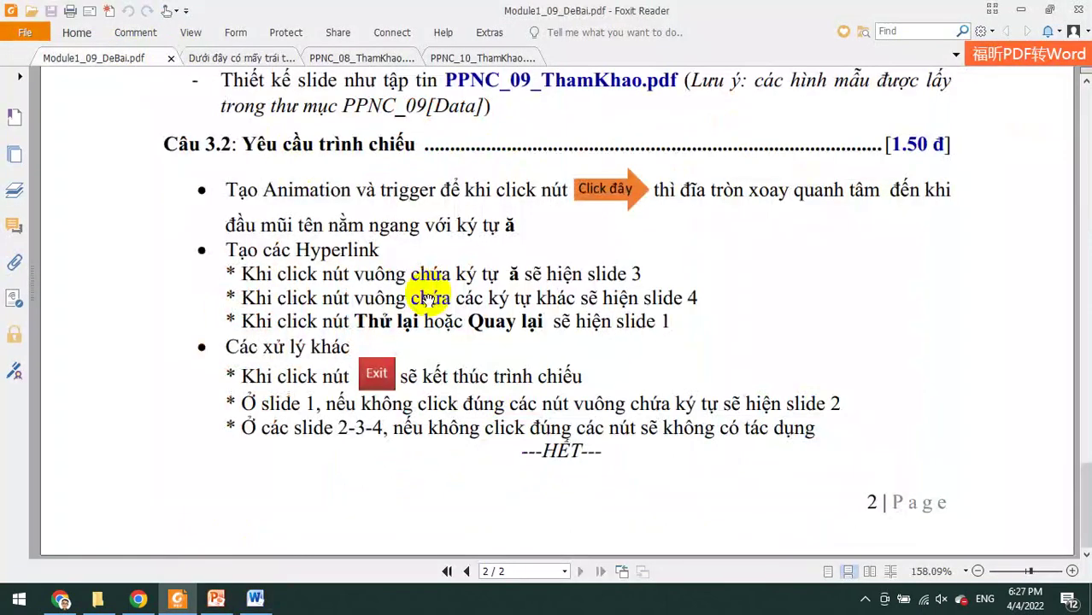
click(242, 57)
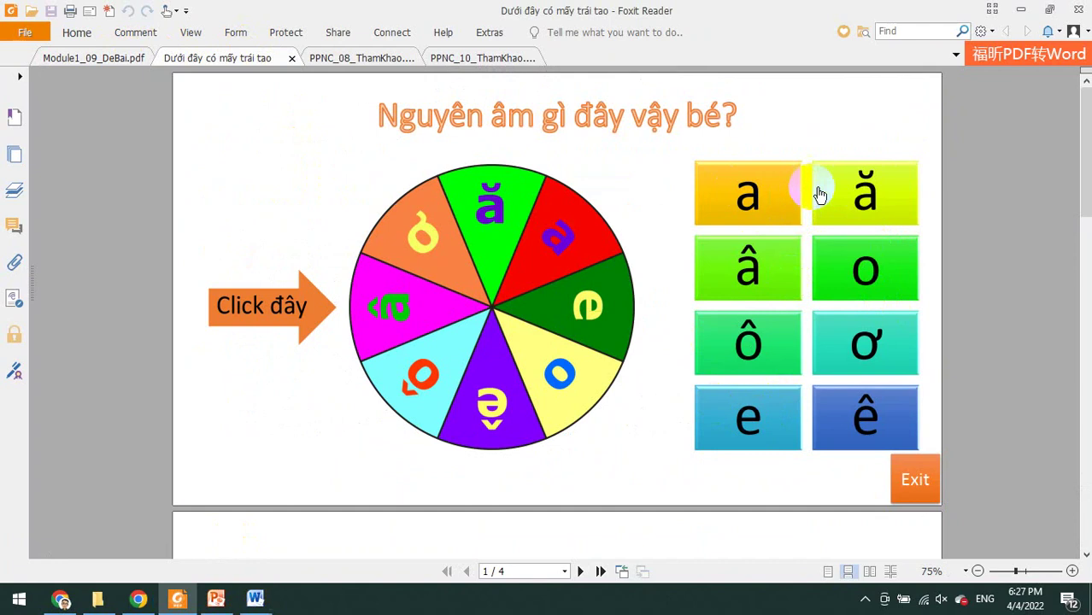
click(258, 608)
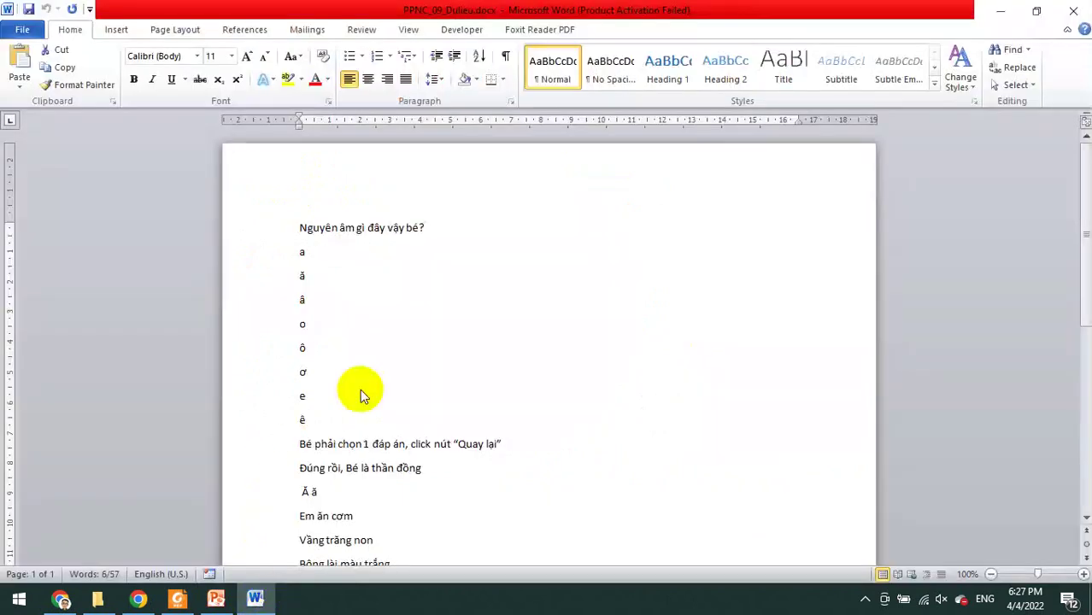
Select the eight vowel lines a to ê in Word, check the reference slide, and return to PowerPoint
click(722, 451)
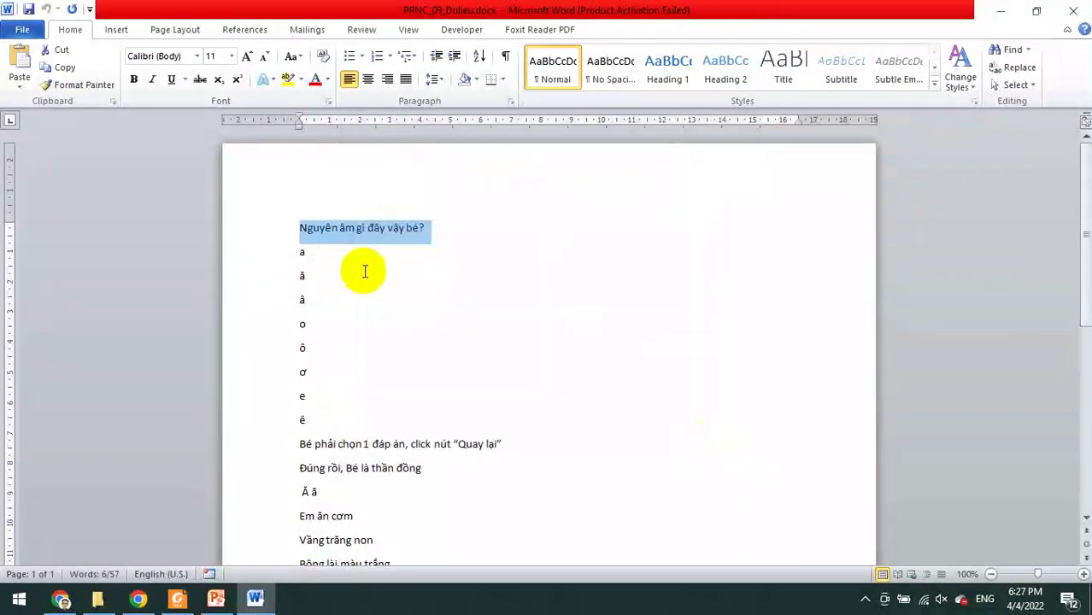
drag(293, 252, 342, 414)
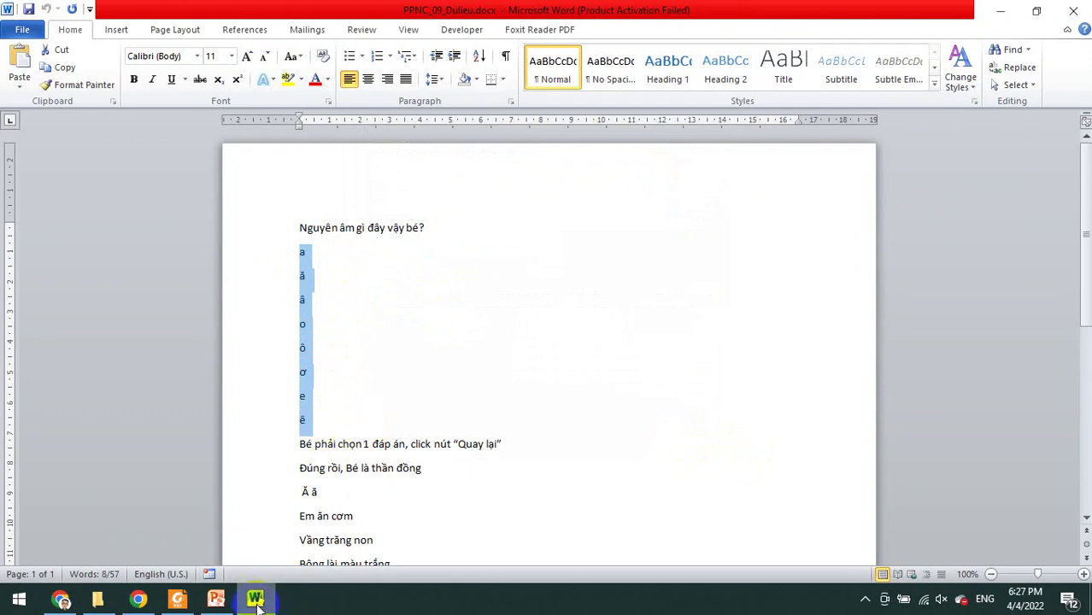
click(177, 599)
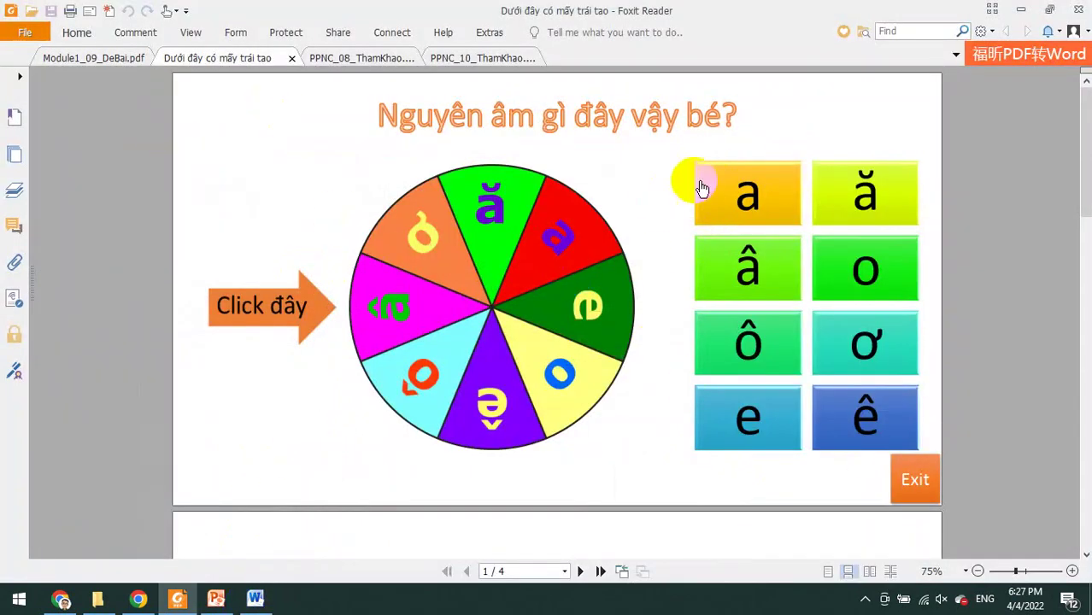
click(215, 600)
Insert a Basic Block List SmartArt graphic from the List category onto slide 1
click(116, 29)
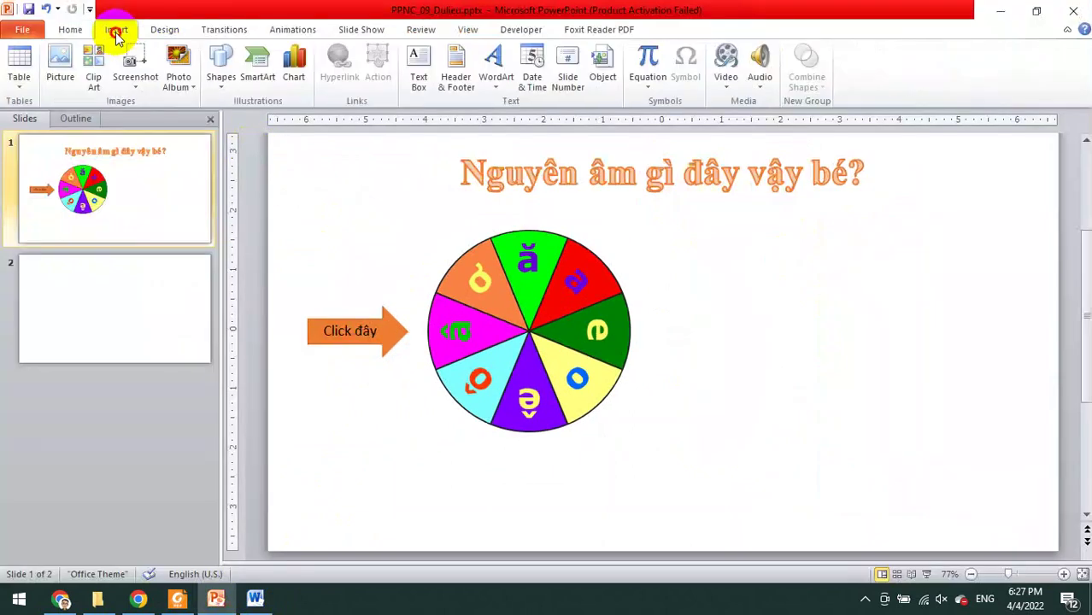
click(258, 68)
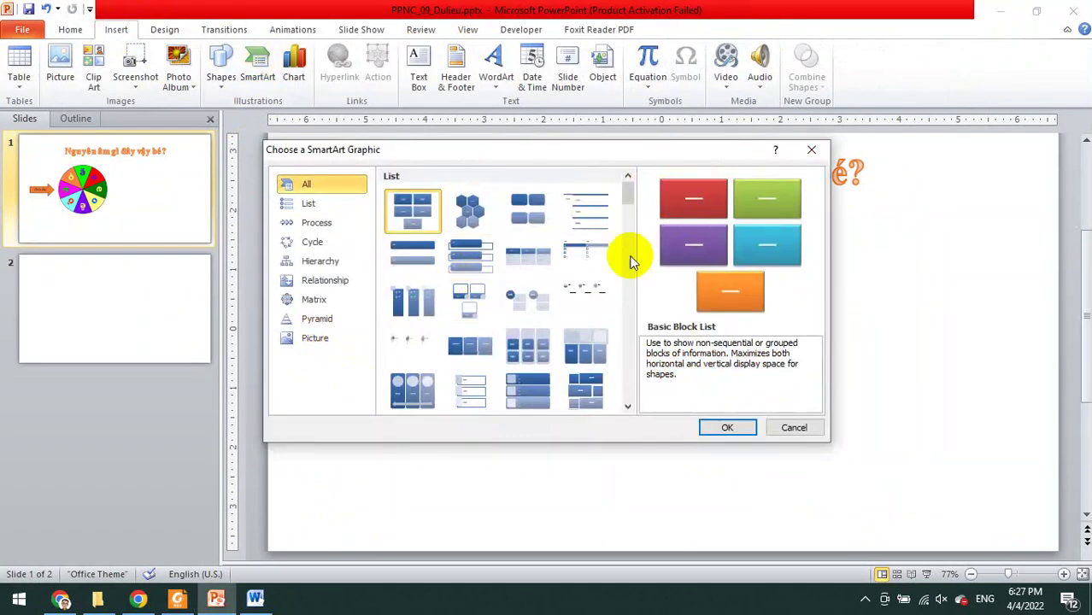
click(740, 429)
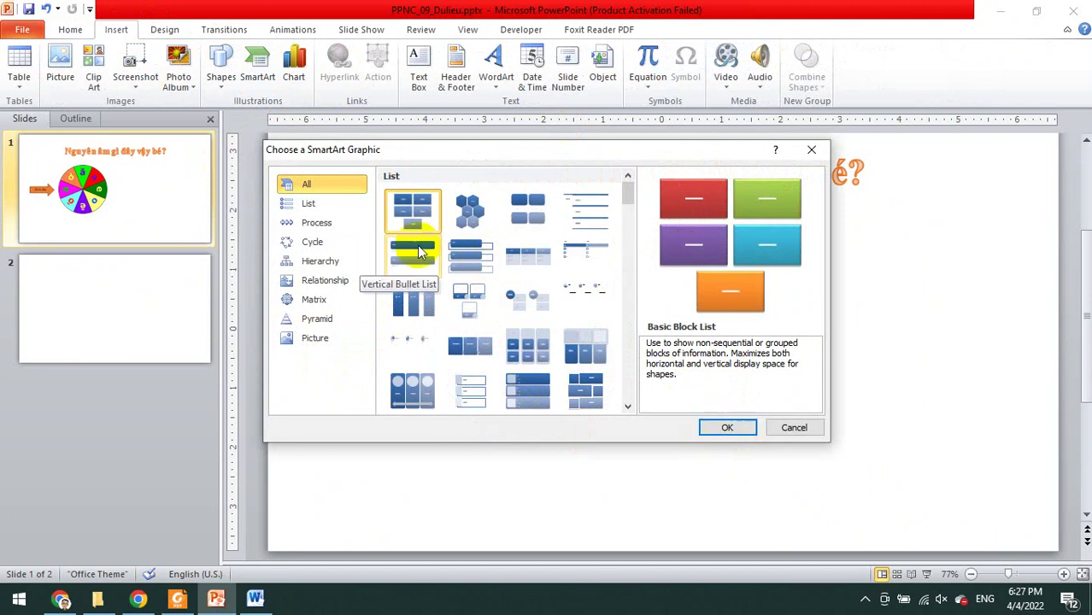
click(741, 430)
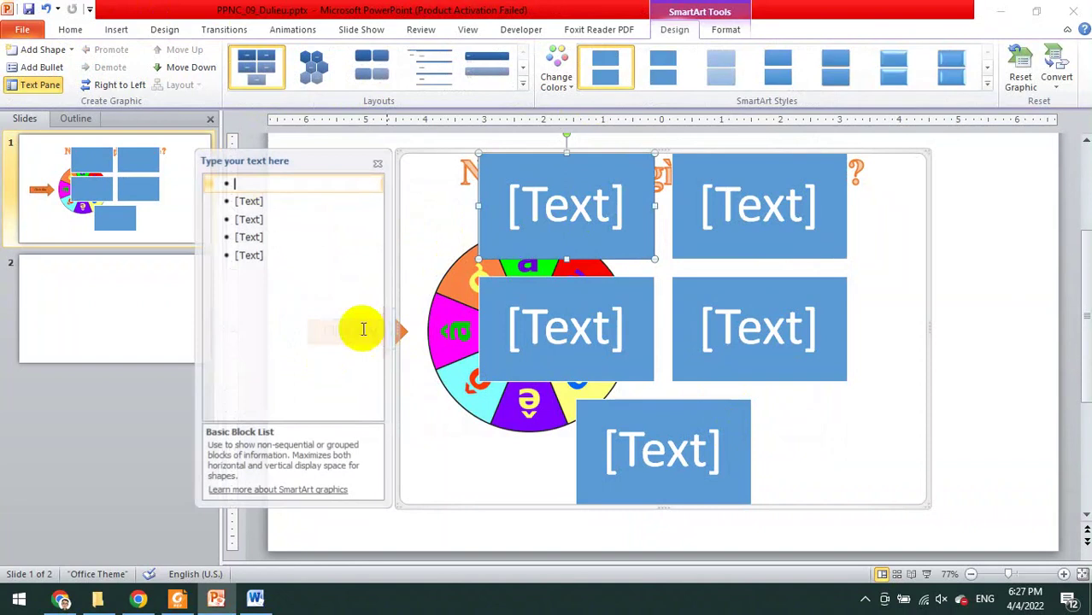
Paste the vowels a, ă, â, o, ô, ơ, e, ê into the SmartArt and delete the leftover [Text] entries
text(a ă â o ô ơ e ê)
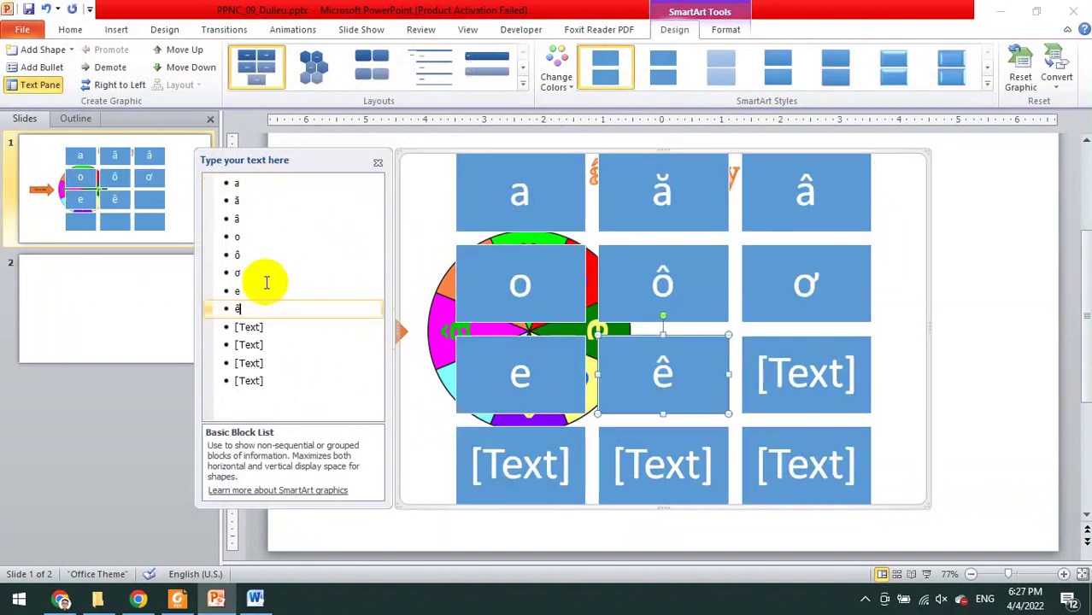
click(273, 381)
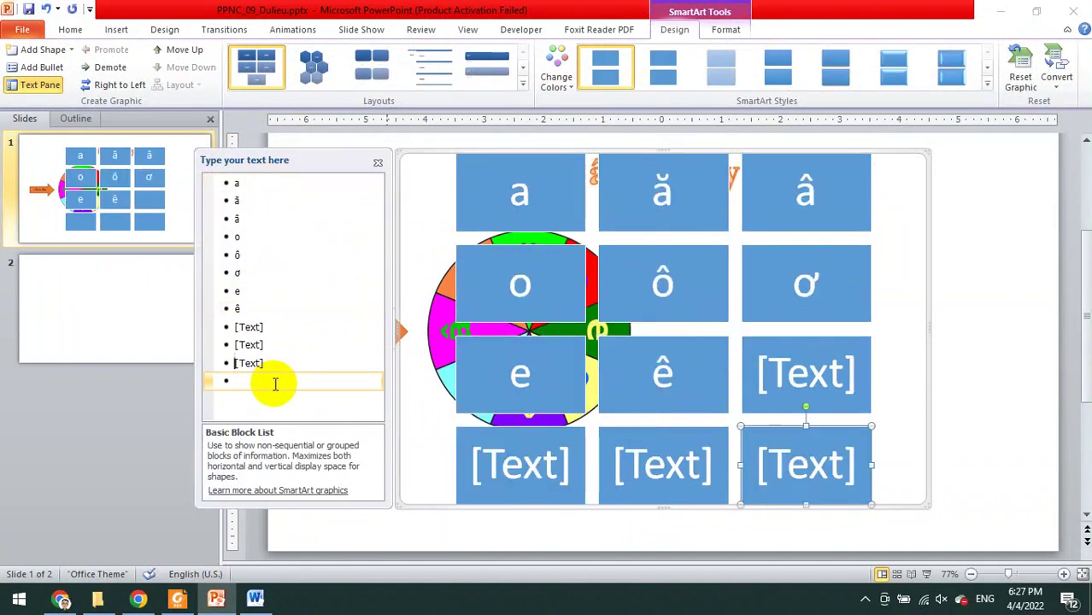
key(BackSpace)
key(BackSpace)
key(BackSpace)
key(BackSpace)
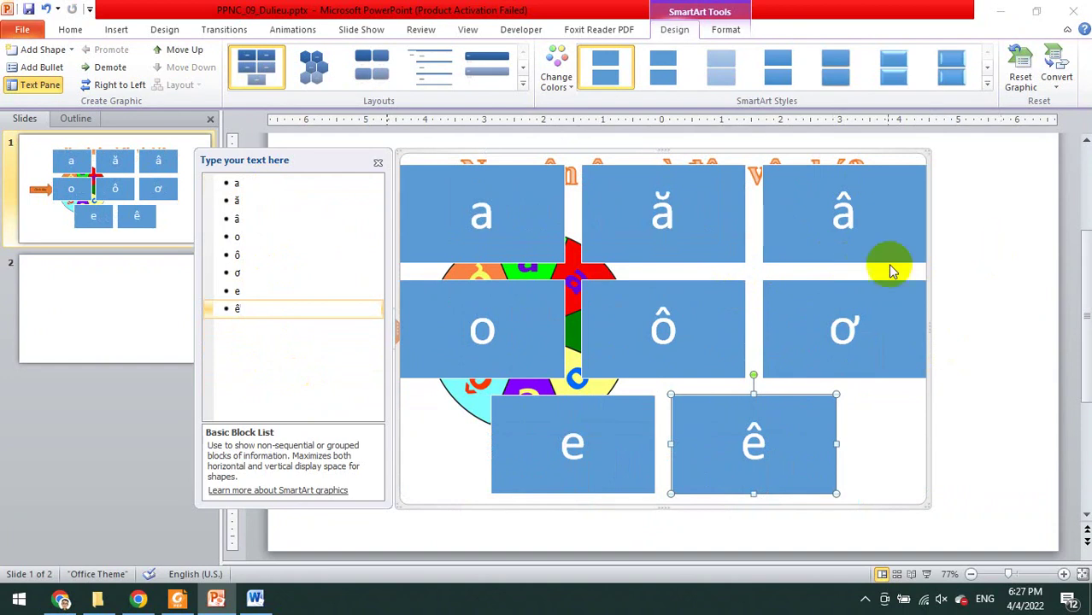
click(378, 164)
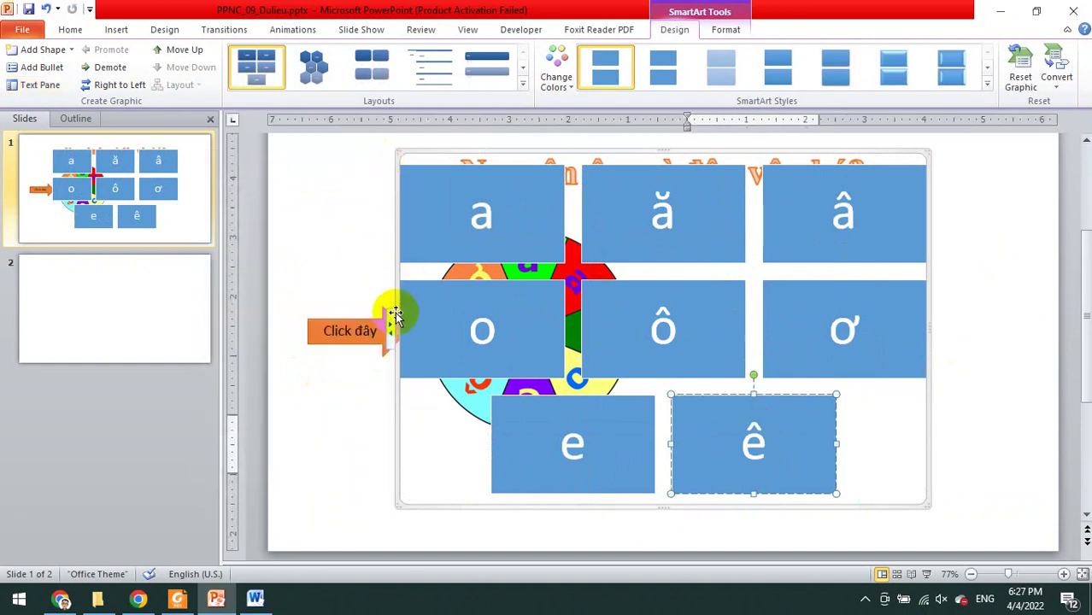
Resize the SmartArt frame into a narrow two-column grid right of the wheel, below the title
drag(395, 329, 641, 318)
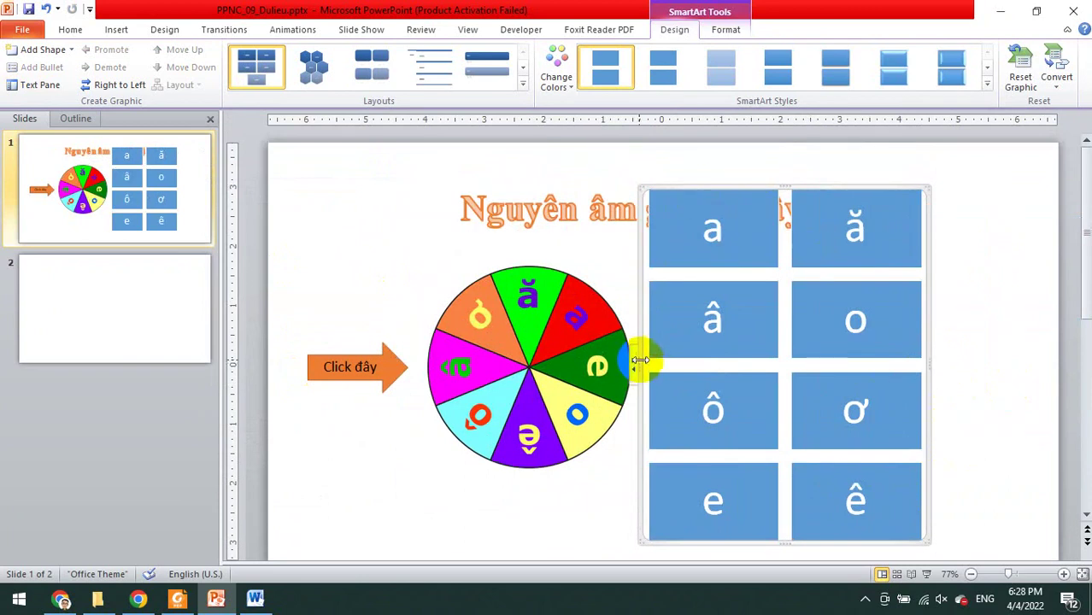
drag(641, 361, 658, 366)
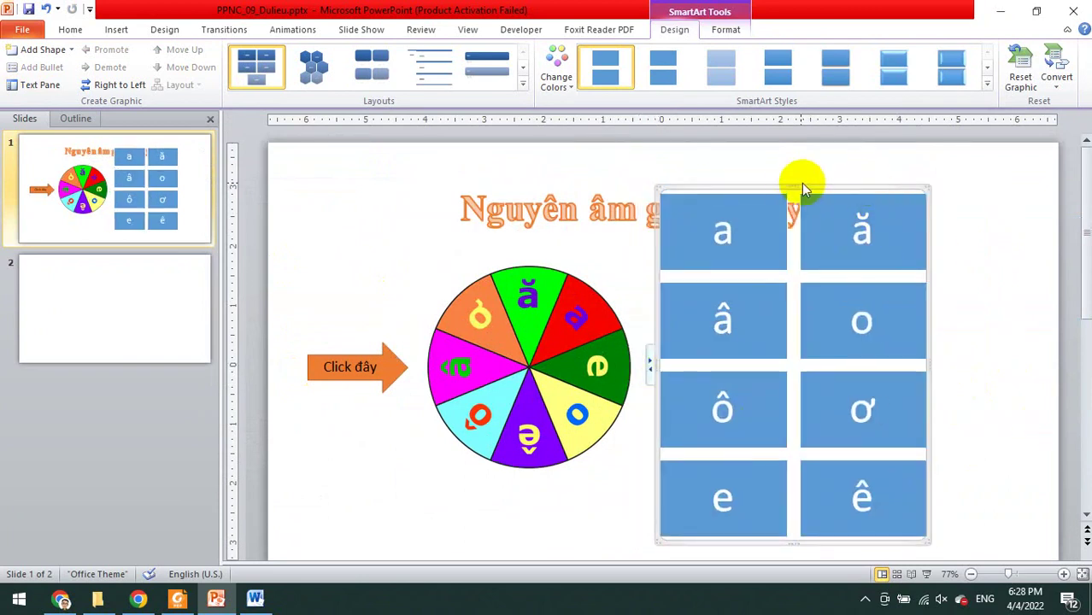
drag(794, 187, 793, 224)
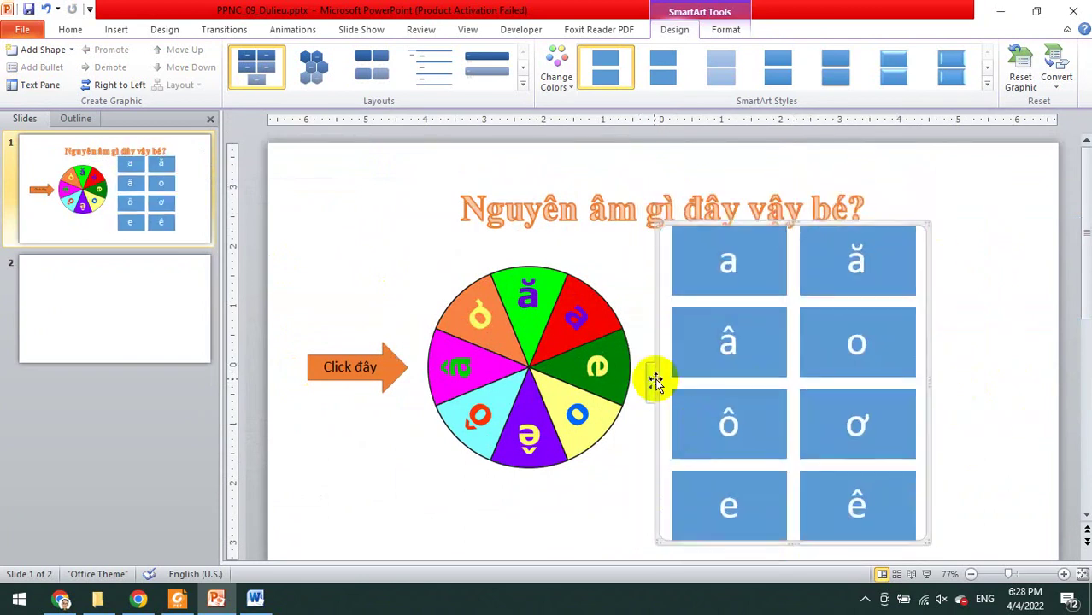
drag(657, 384, 731, 383)
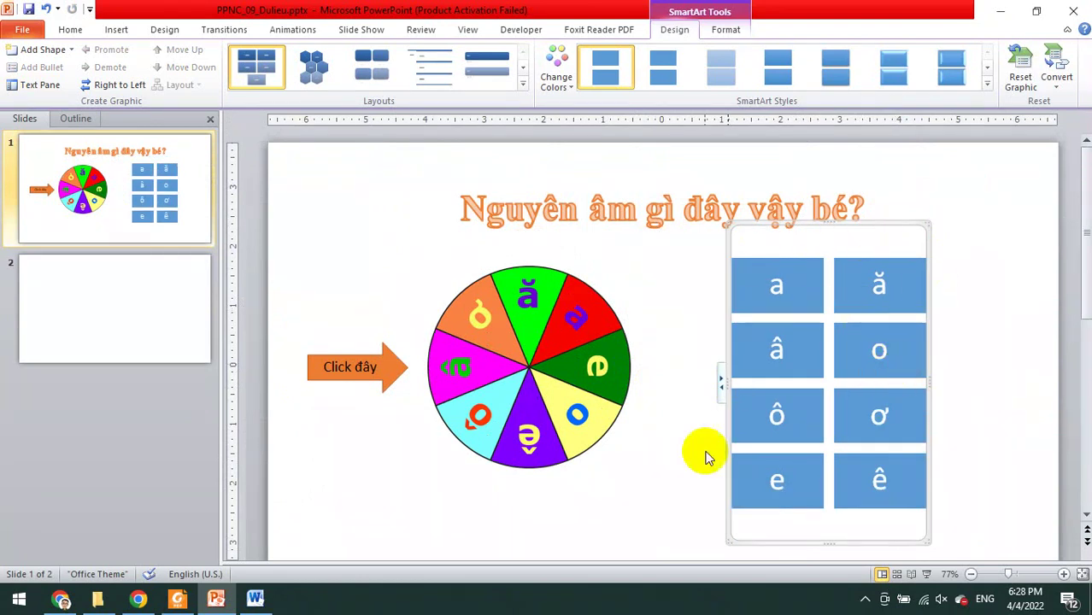
click(189, 603)
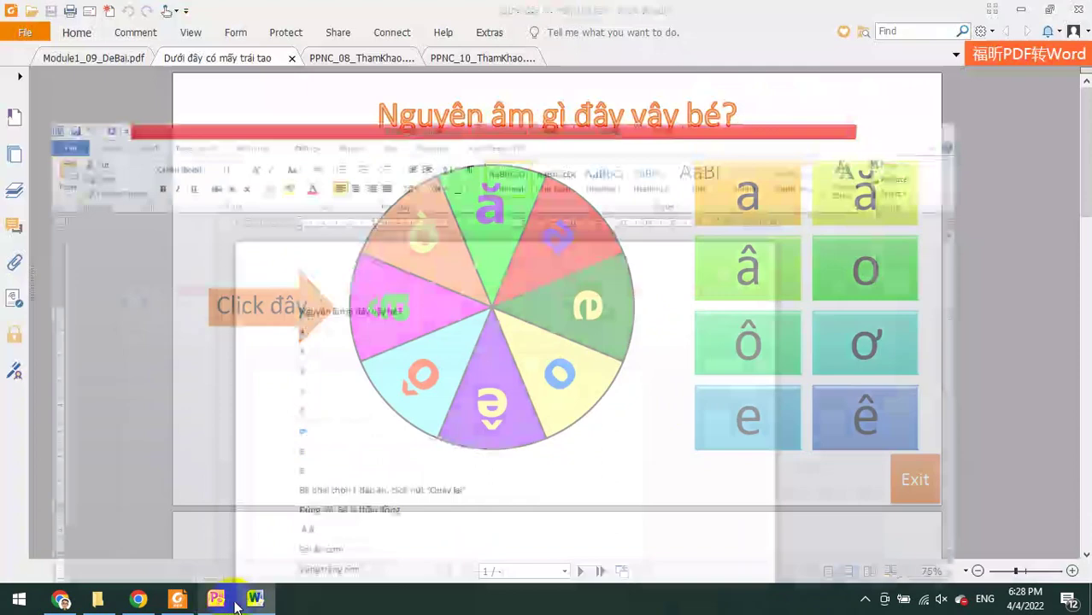
click(224, 601)
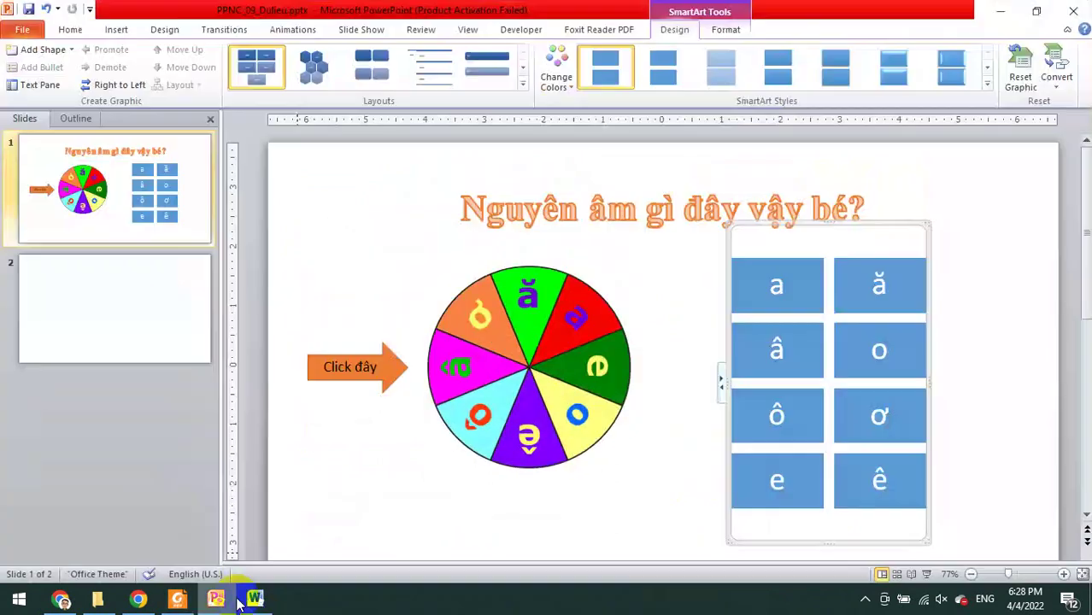
Give the vowel SmartArt boxes the Colorful colour scheme and a glossy 3D style
click(556, 79)
click(751, 193)
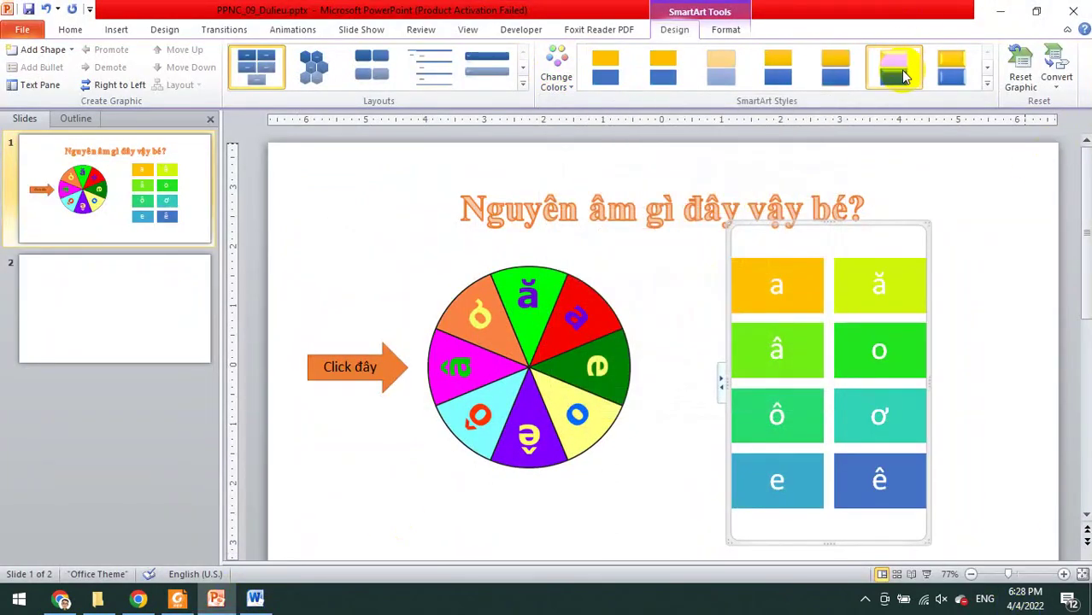
click(893, 65)
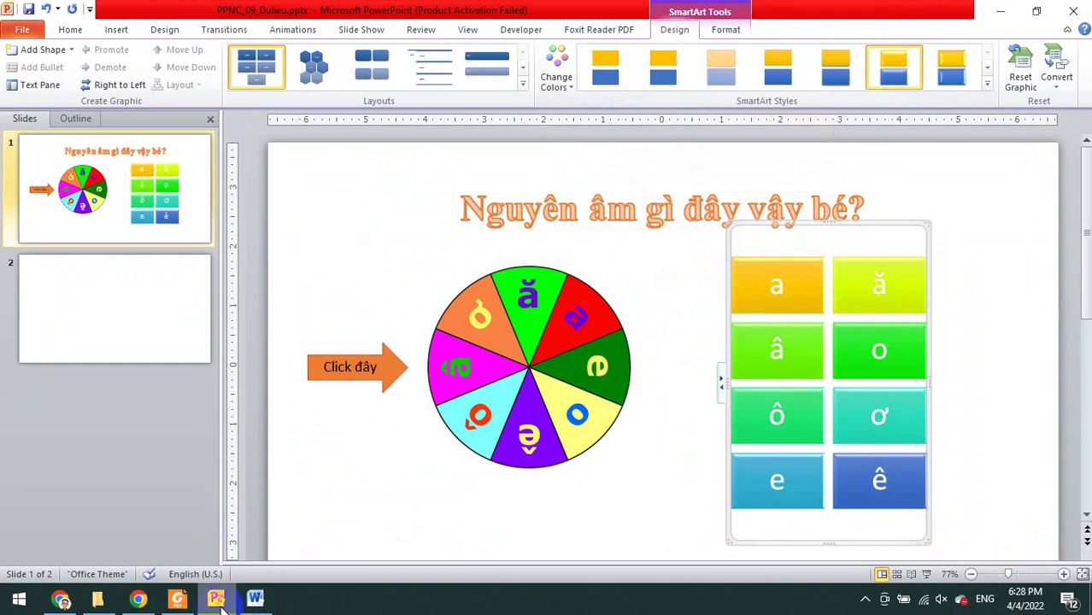
click(176, 602)
click(220, 602)
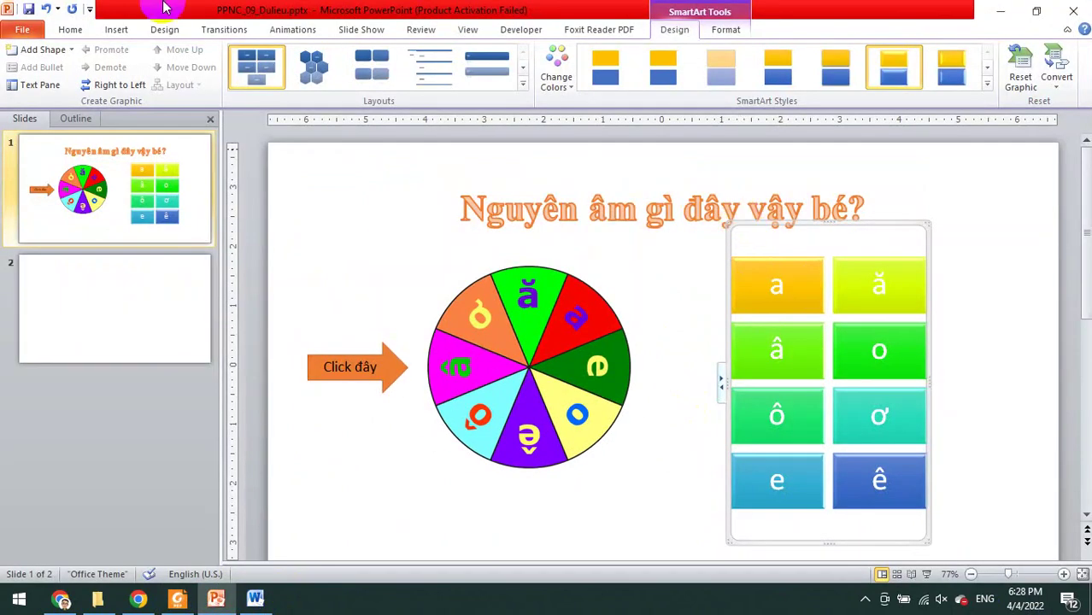
Make the vowel letters black, then open Module1_09_DeBai.pdf in Foxit Reader
click(71, 30)
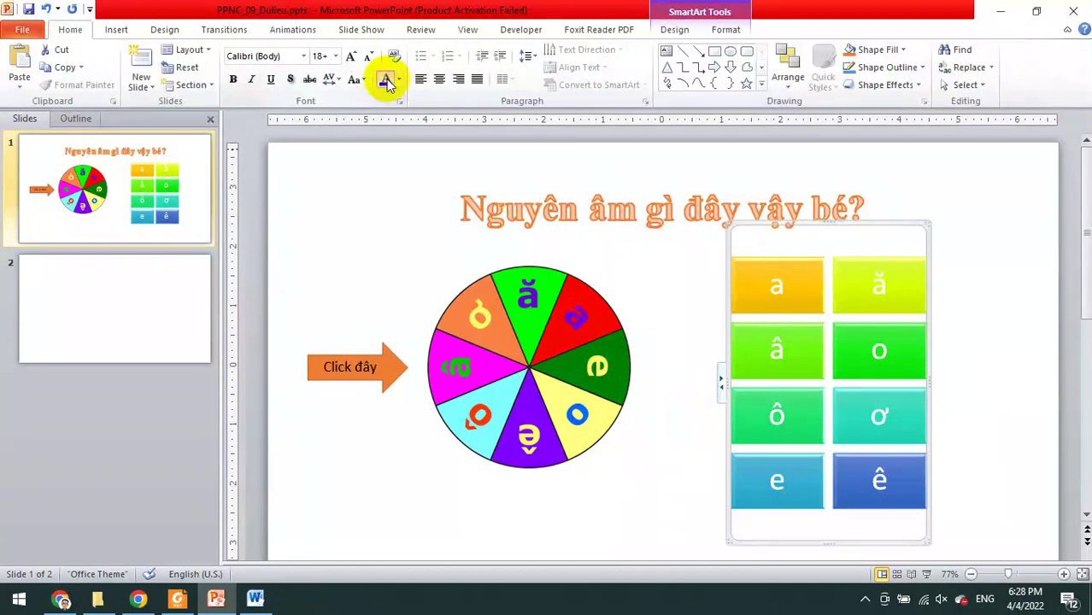
click(966, 263)
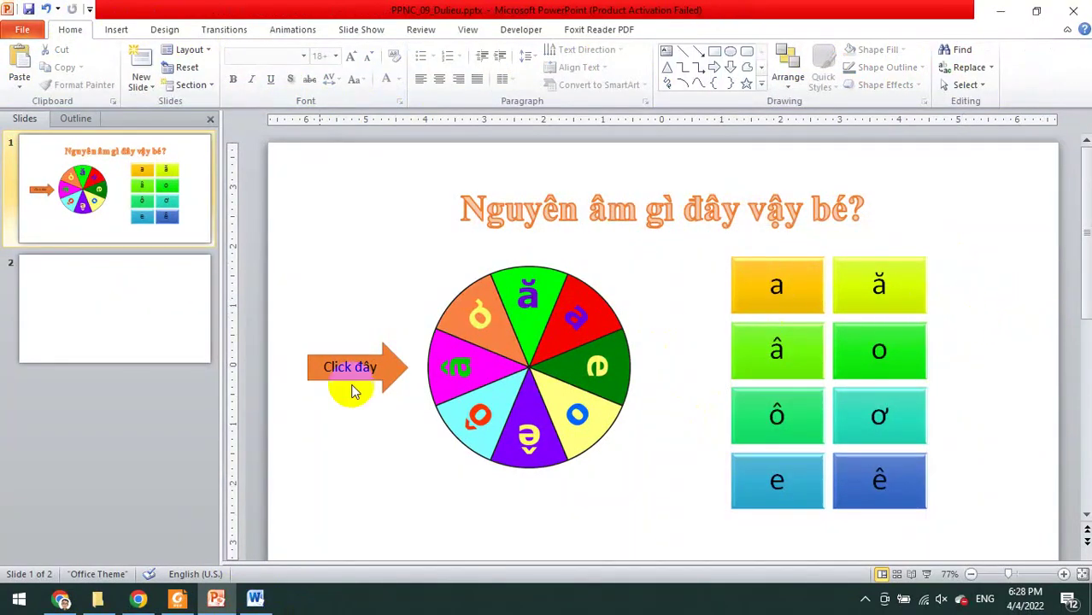
click(177, 598)
click(94, 58)
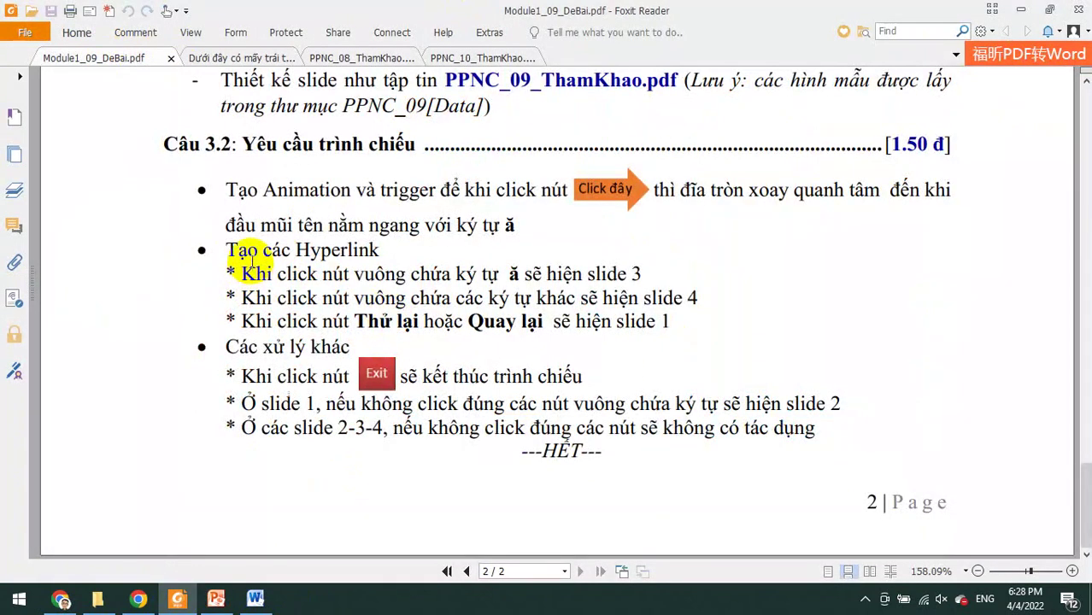
Highlight the hyperlink requirements and scroll to the reference Quay lại slide in Foxit
drag(235, 251, 586, 323)
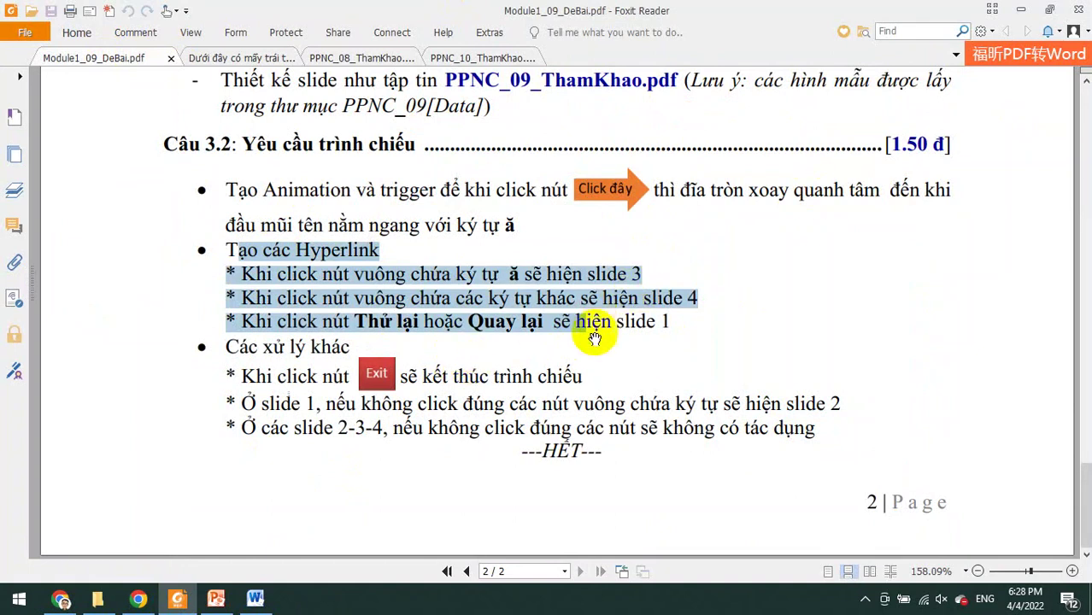
click(240, 58)
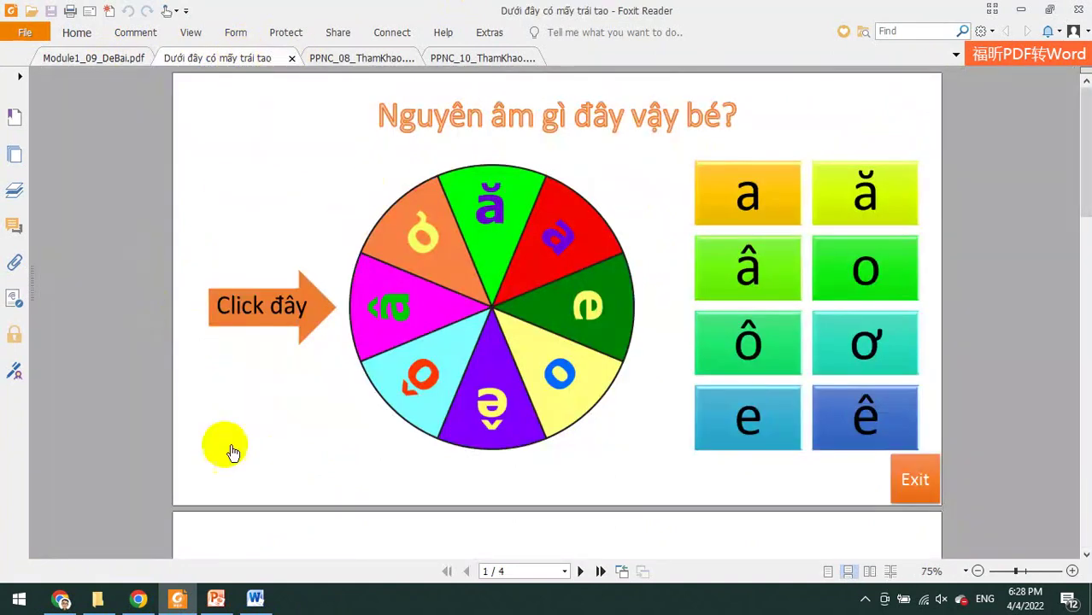
scroll(433, 397, down, 5)
scroll(433, 404, down, 1)
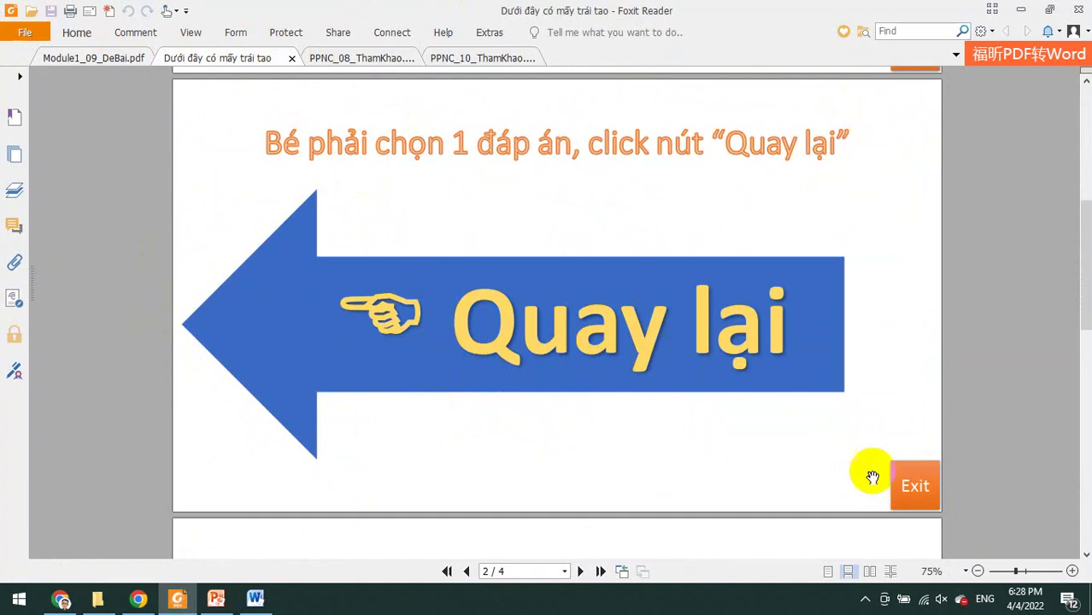
Select the line 'Bé phải chọn 1 đáp án, click nút “Quay lại”' in Word
click(254, 598)
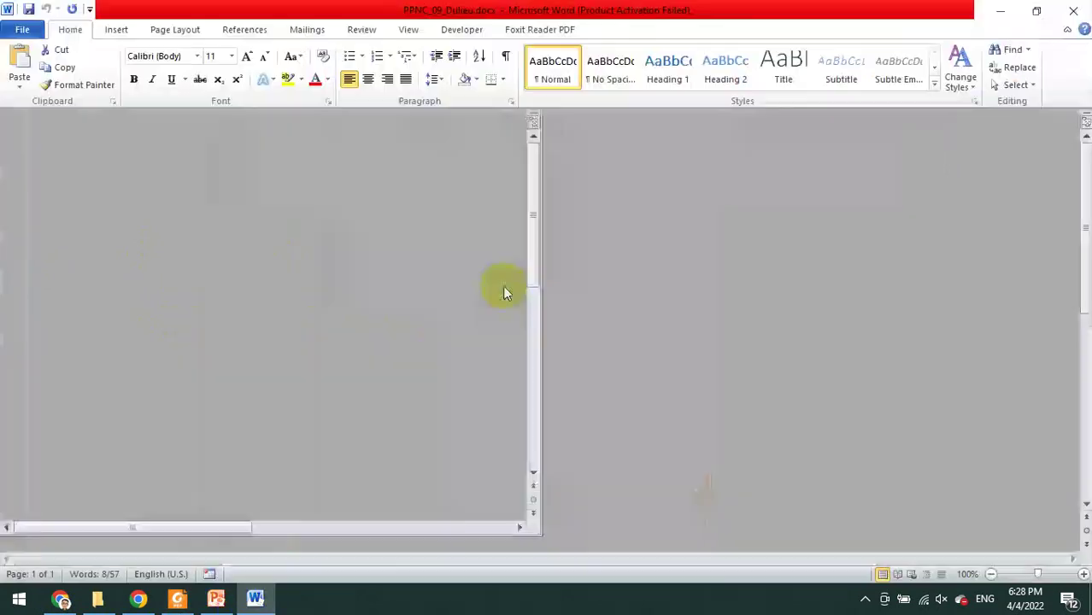
click(353, 442)
drag(299, 444, 466, 441)
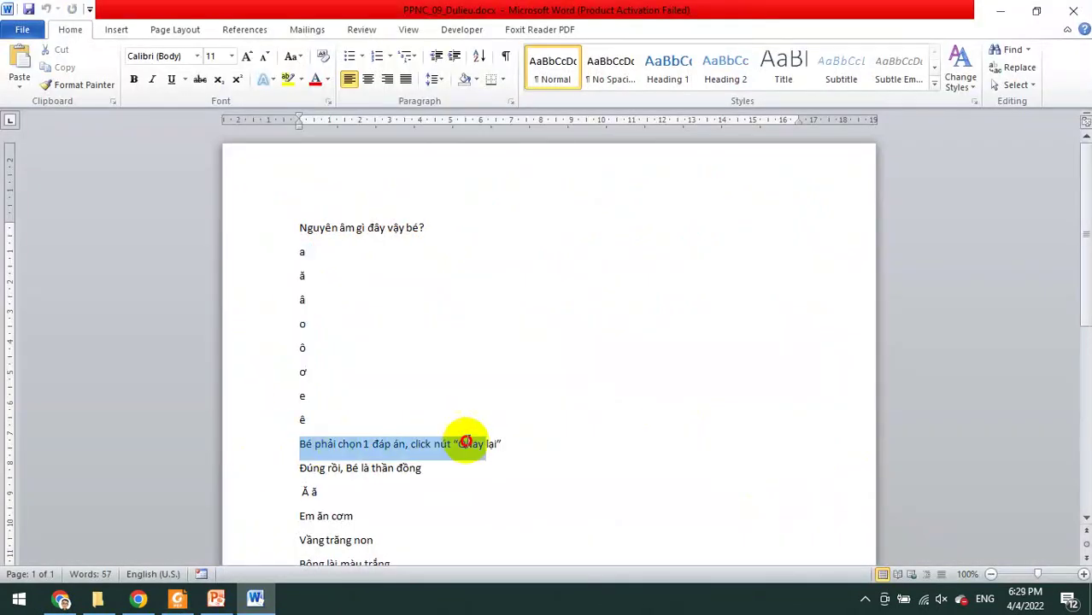
Paste the Quay lại prompt as text-only into slide 2's title, shrunk to 40 pt
click(215, 598)
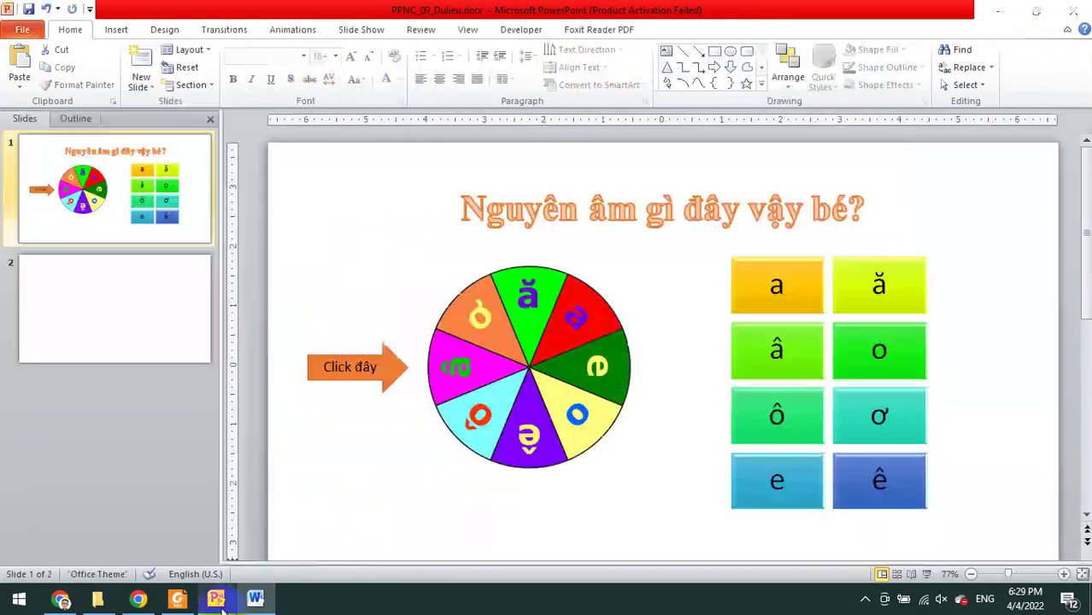
click(151, 304)
click(583, 221)
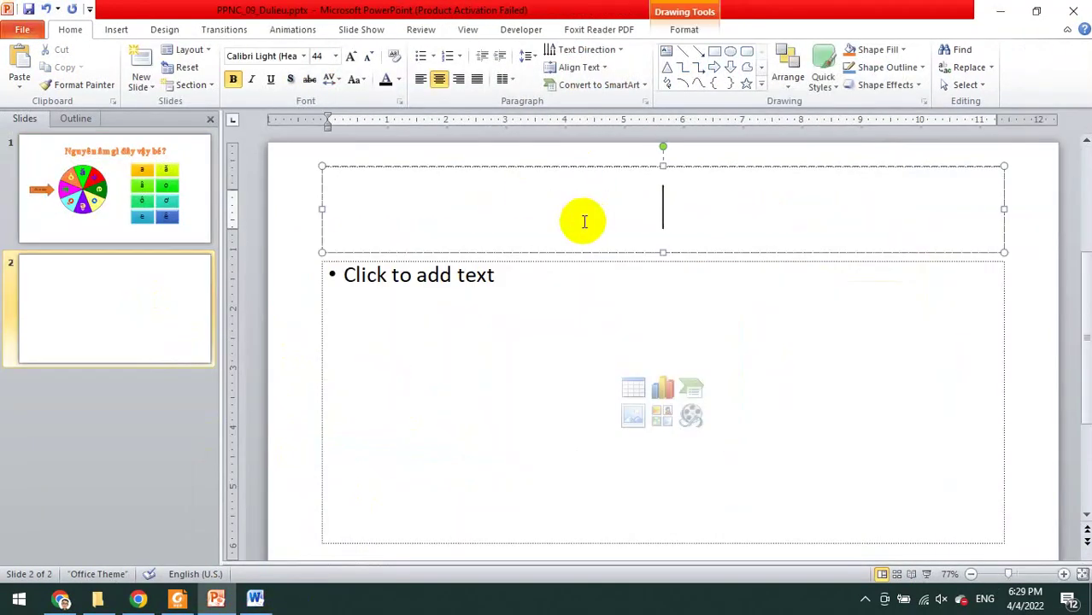
right_click(606, 210)
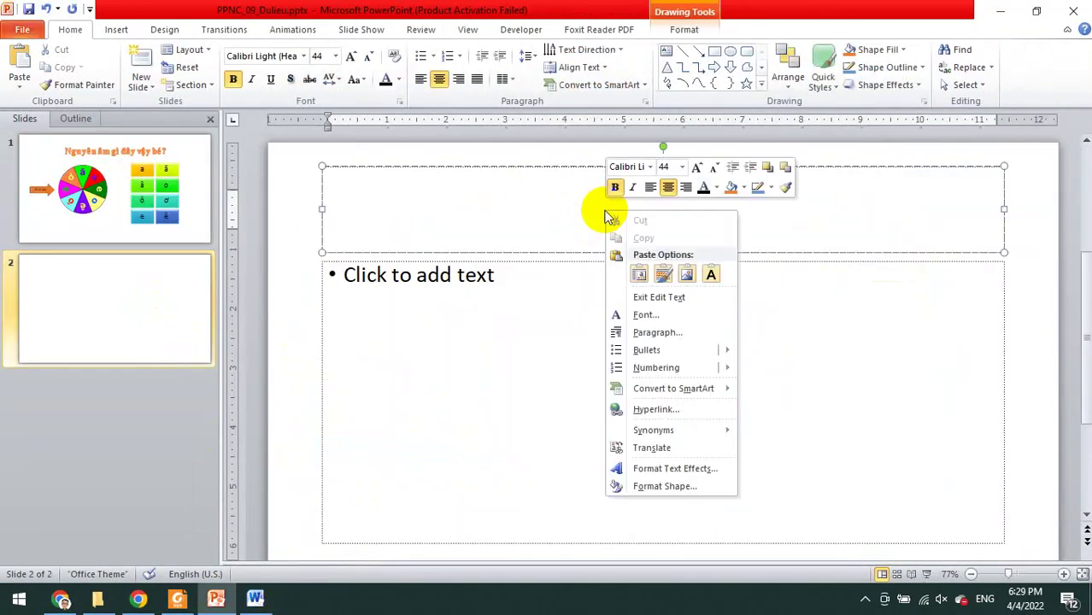
click(712, 274)
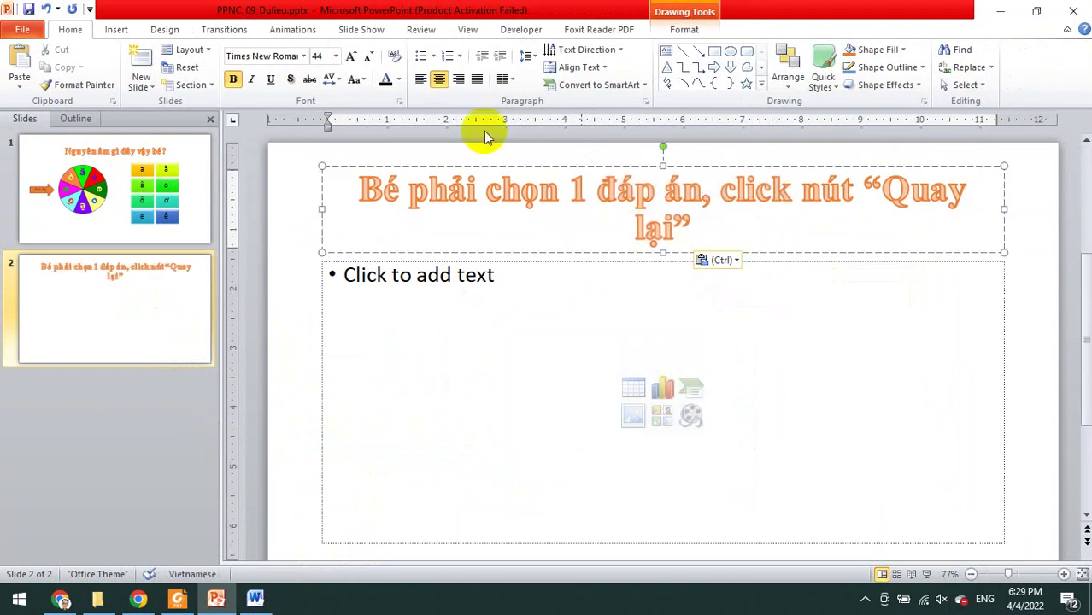
click(483, 167)
click(368, 58)
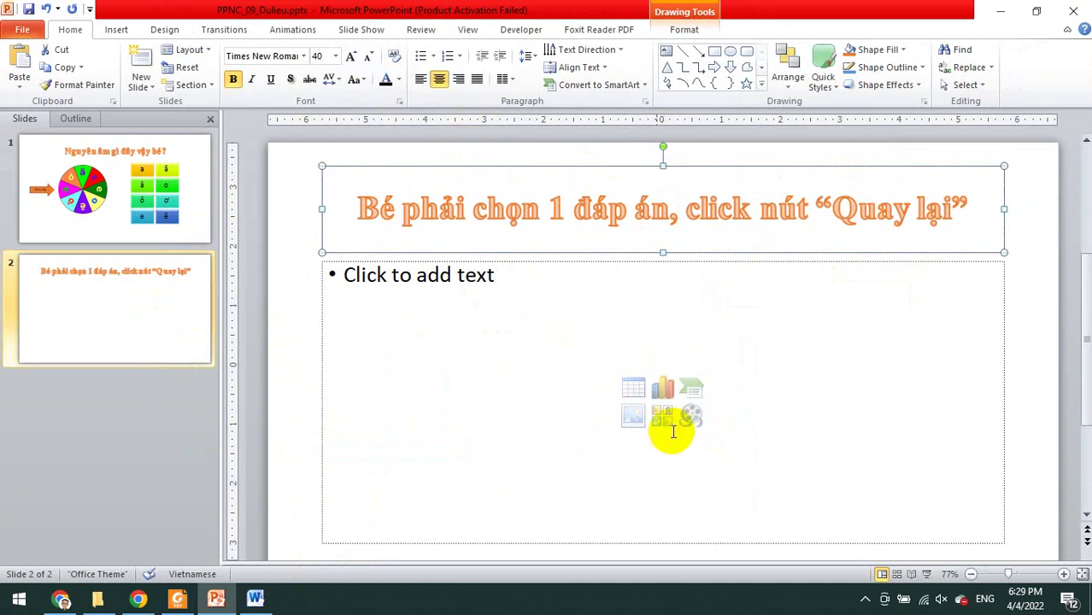
click(254, 598)
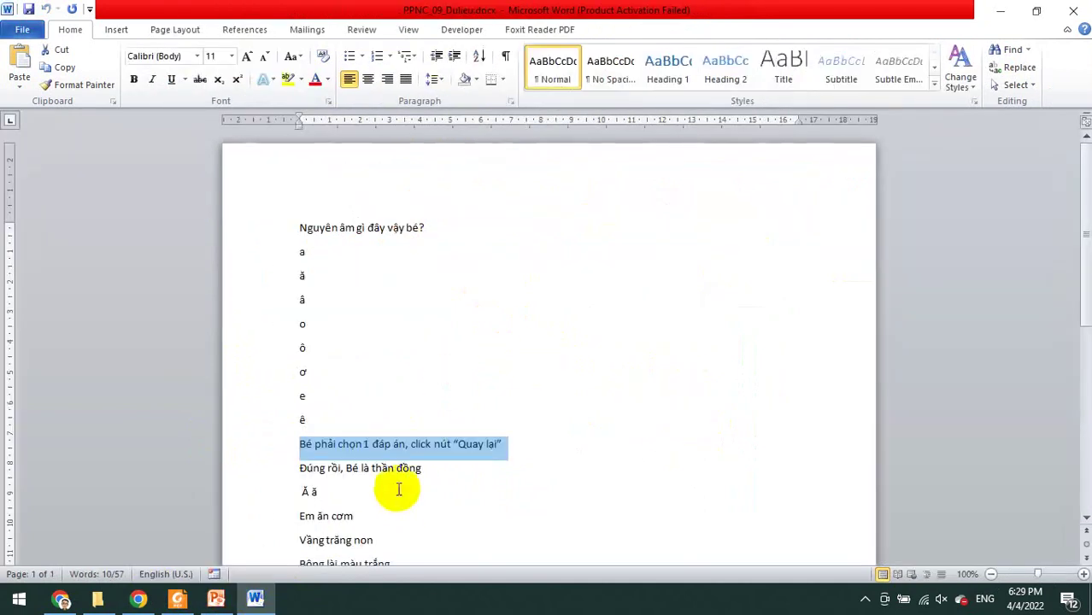
Compare with the Quay lại arrow reference page in Foxit, then return to slide 2
click(177, 598)
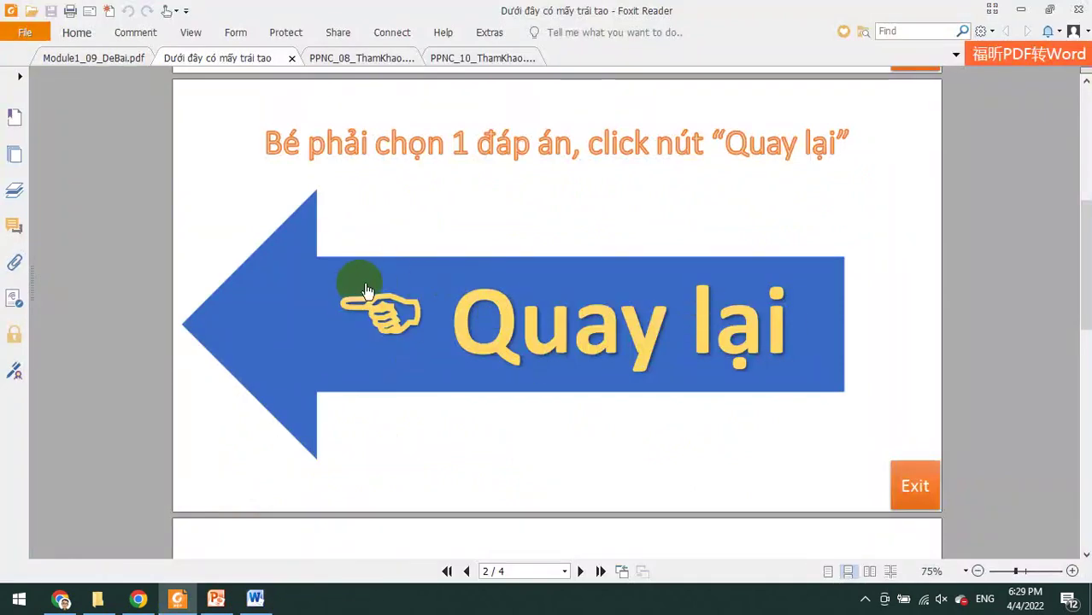
click(255, 598)
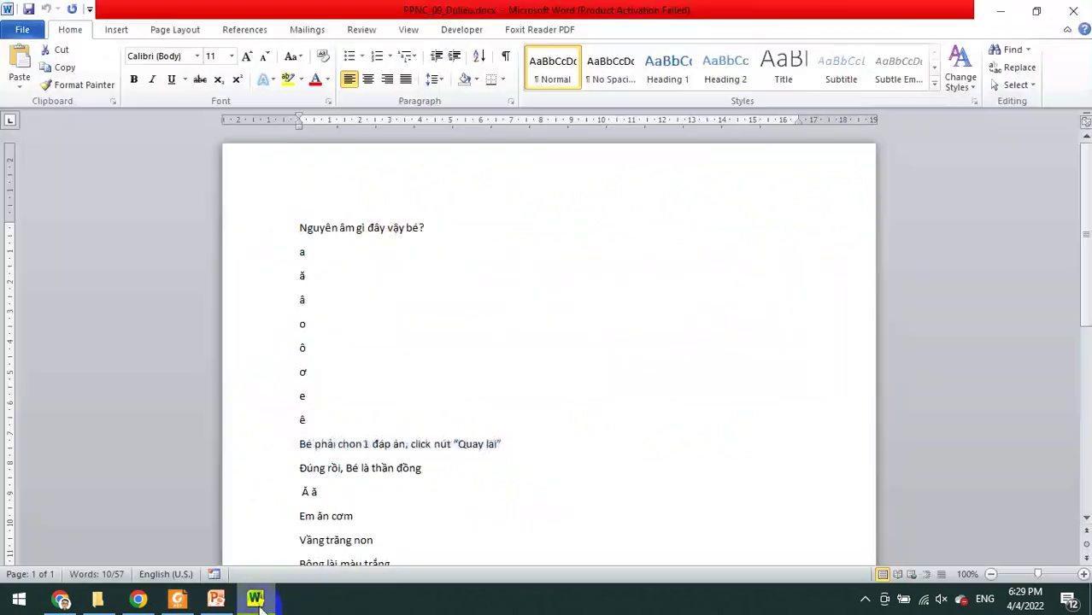
click(215, 598)
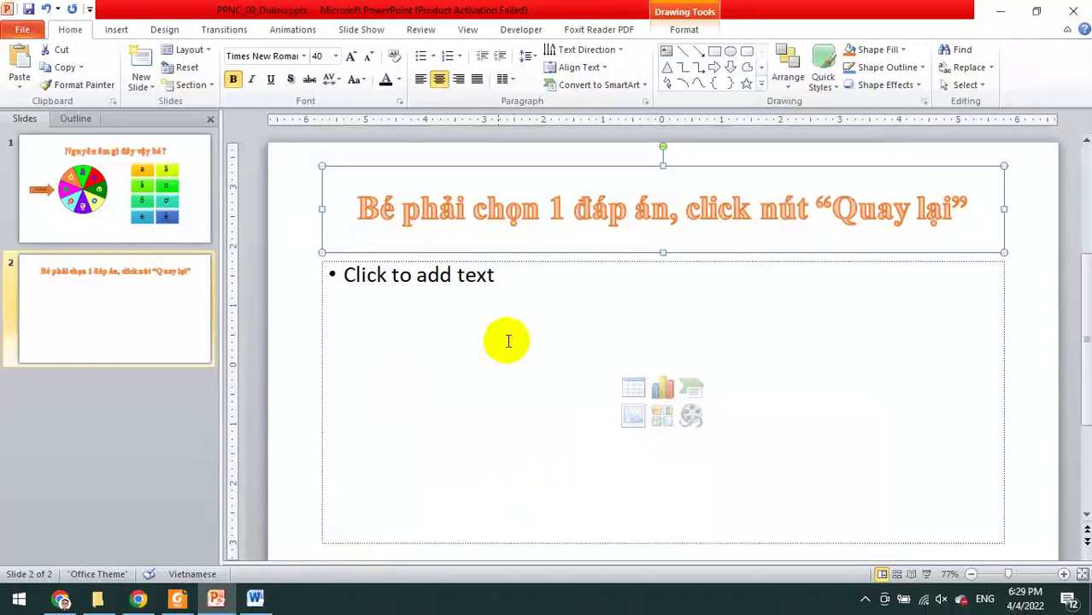
Draw a large Left Arrow shape across the lower part of slide 2
click(480, 342)
click(117, 30)
click(221, 73)
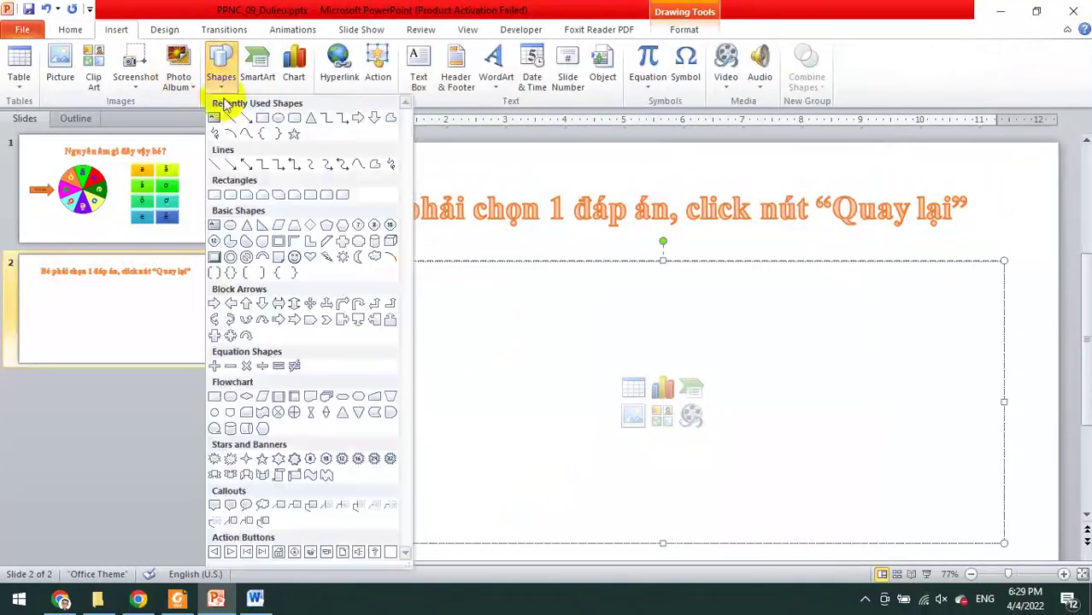
click(229, 308)
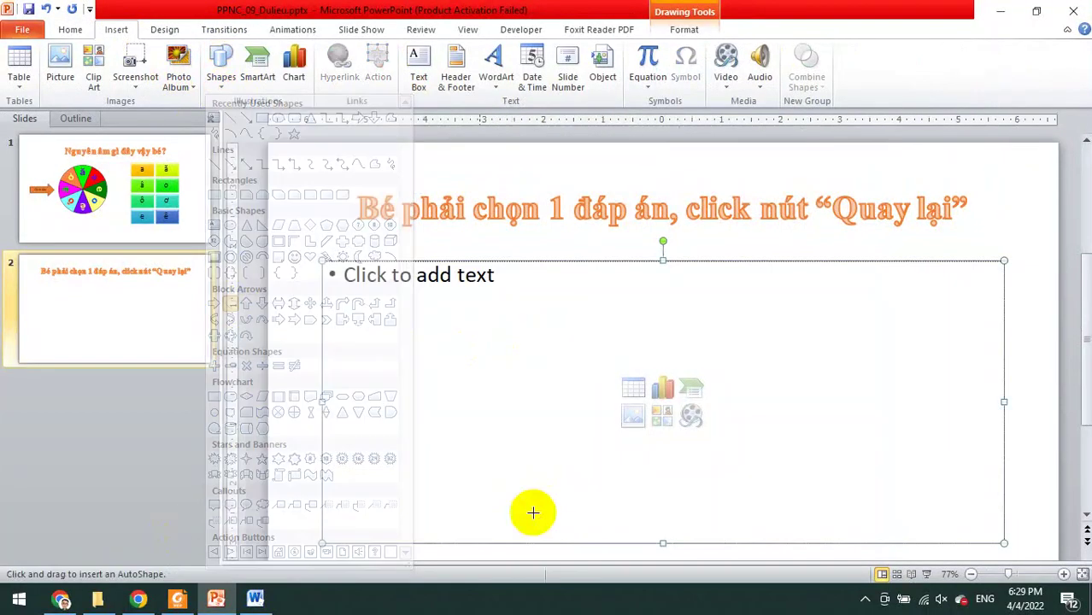
mouse_move(438, 307)
mouse_down()
mouse_move(893, 464)
mouse_move(876, 498)
mouse_up()
Insert a pointing-hand symbol as the arrow's text, checking the Word and PDF sources
right_click(645, 382)
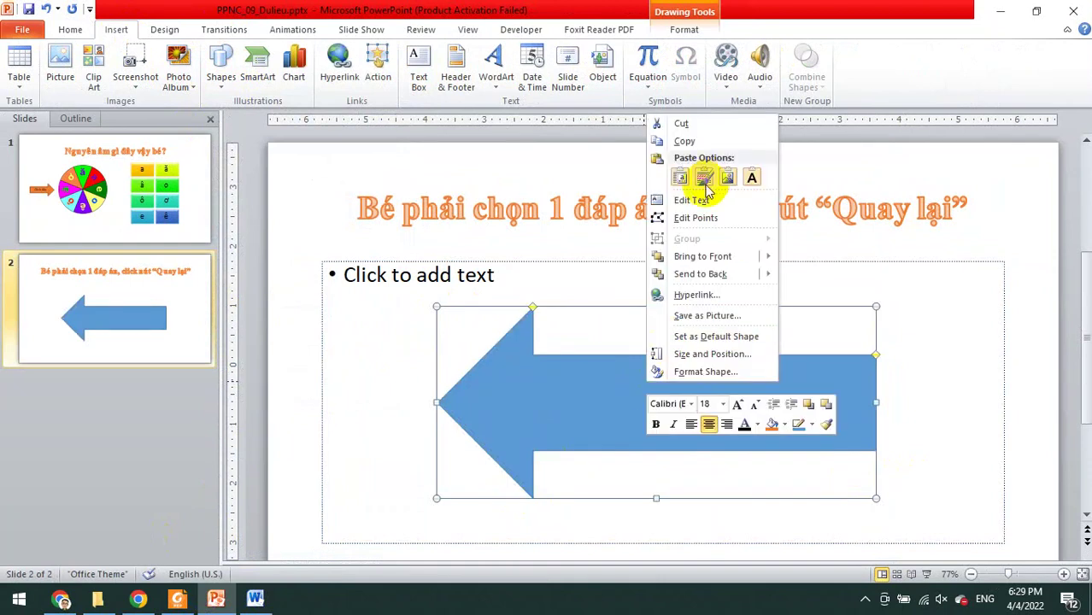
click(692, 200)
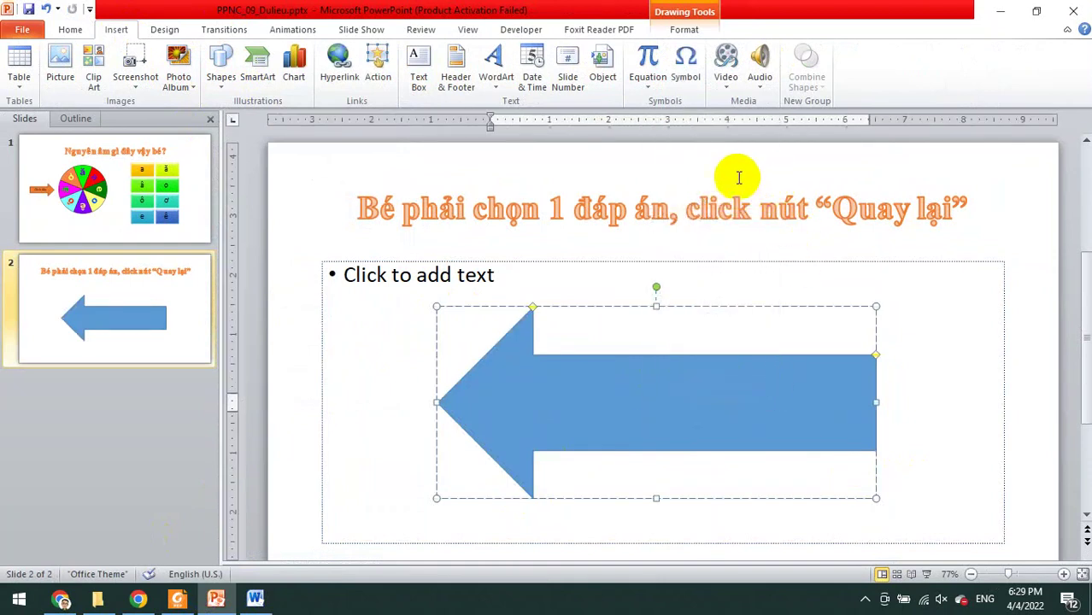
click(687, 77)
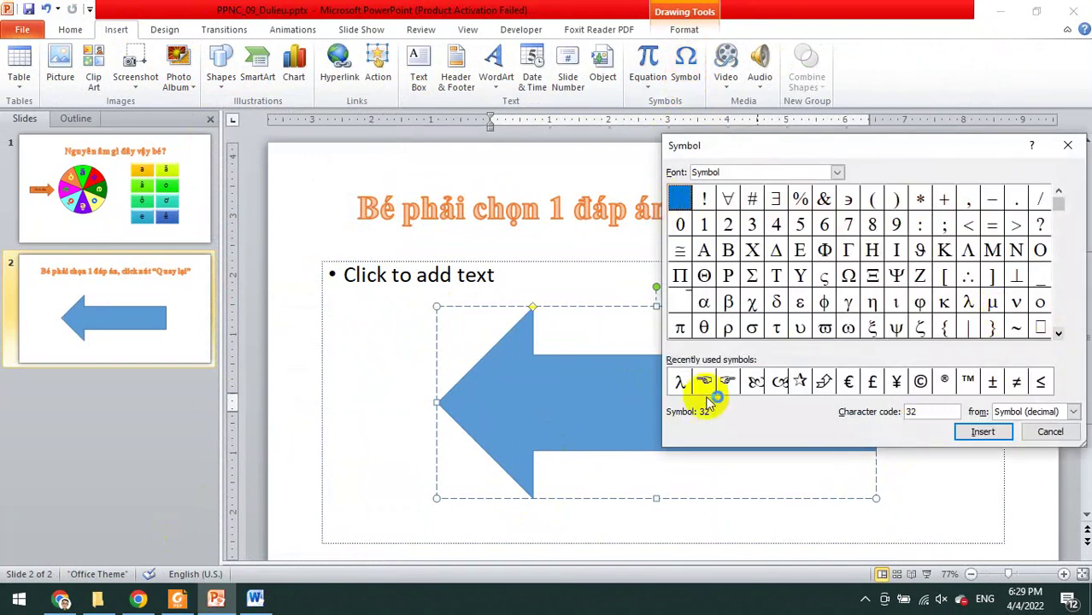
click(981, 433)
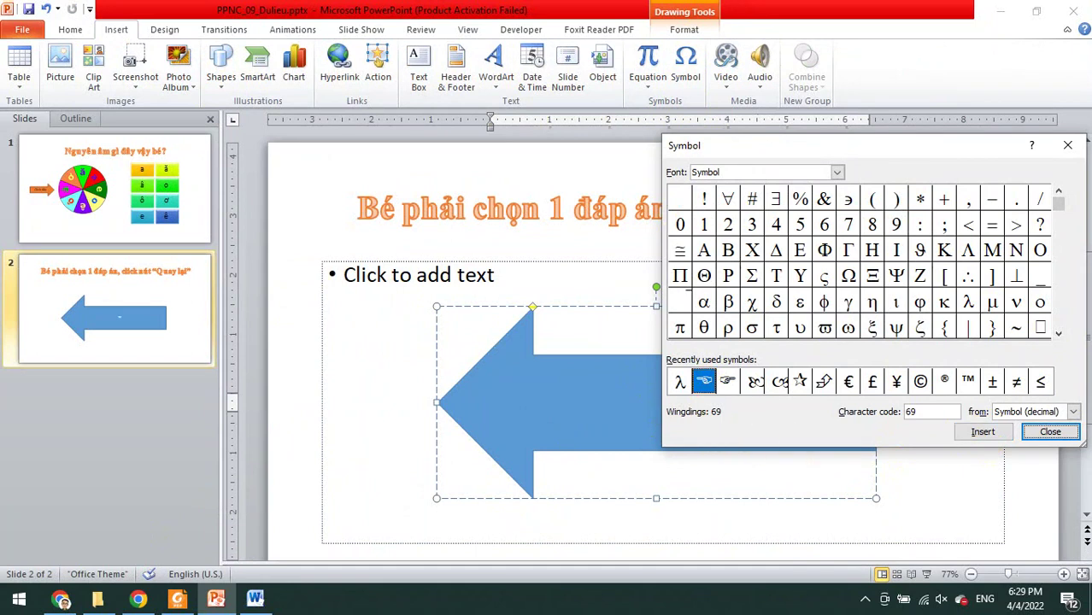
click(1053, 434)
text(Quay lại)
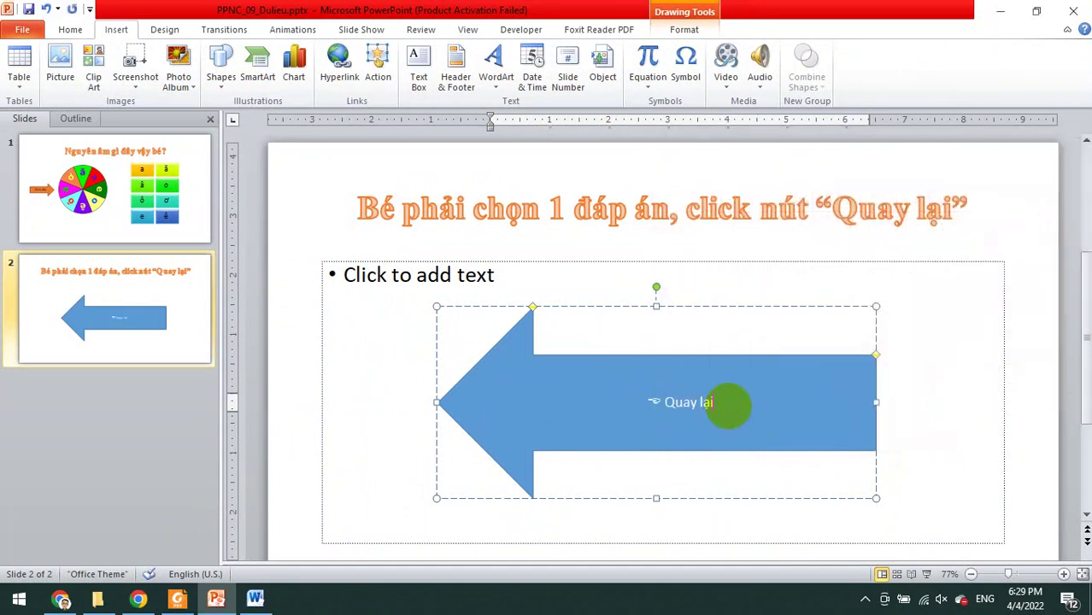
key(alt+Tab)
triple_click(407, 440)
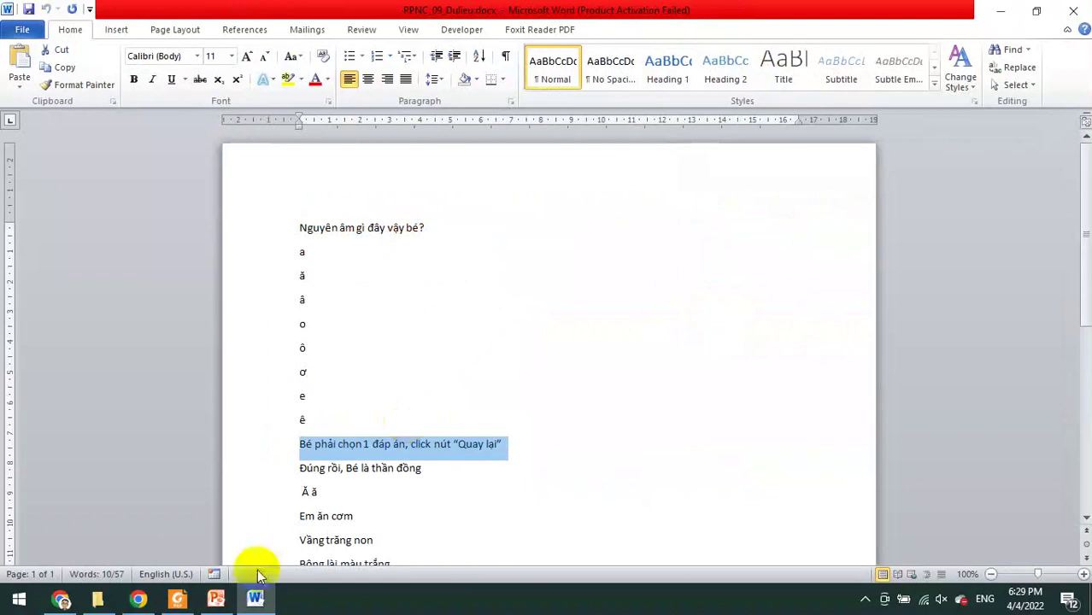
click(217, 601)
click(178, 601)
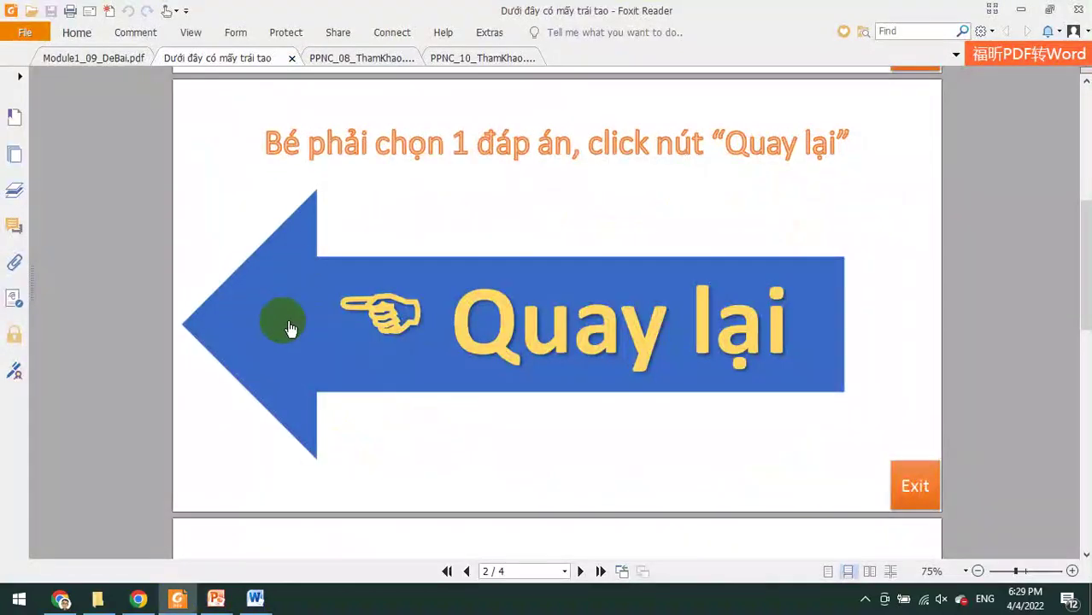
key(alt+Tab)
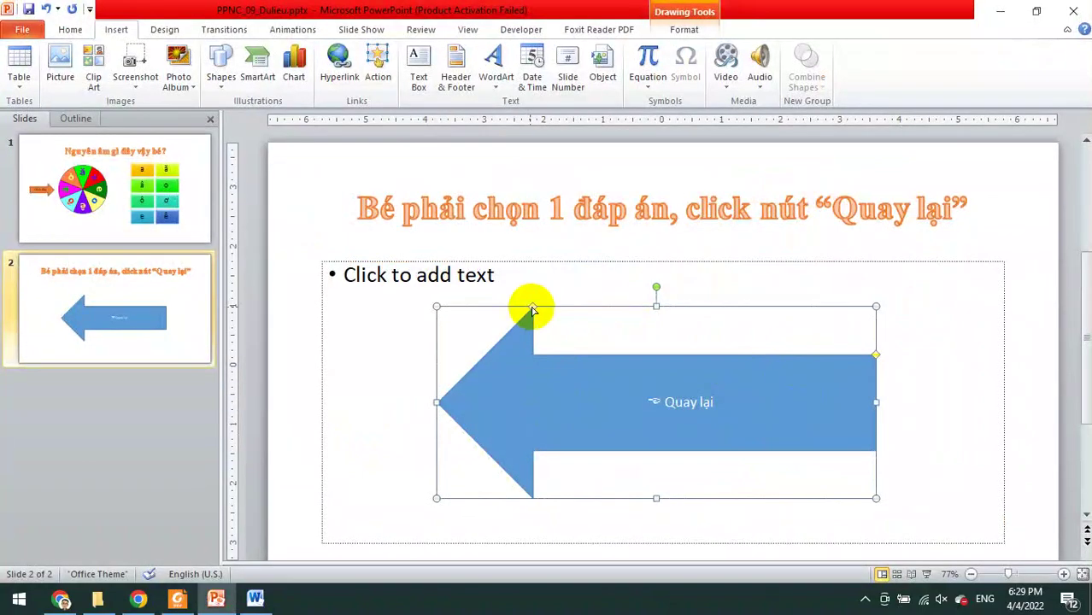
Fill the Quay lại arrow shape with dark blue
click(505, 309)
click(555, 359)
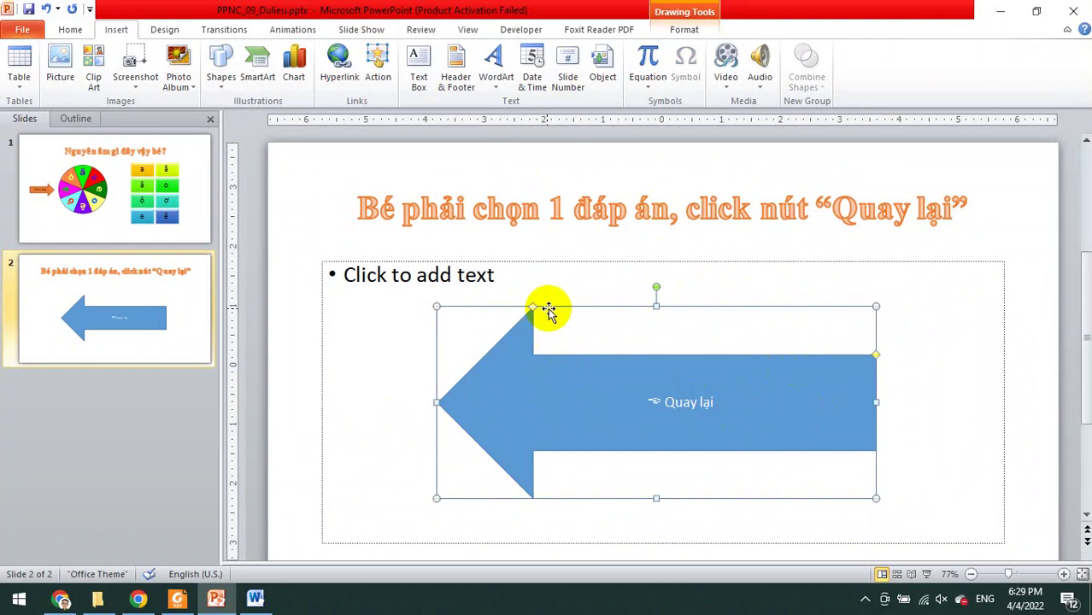
click(683, 29)
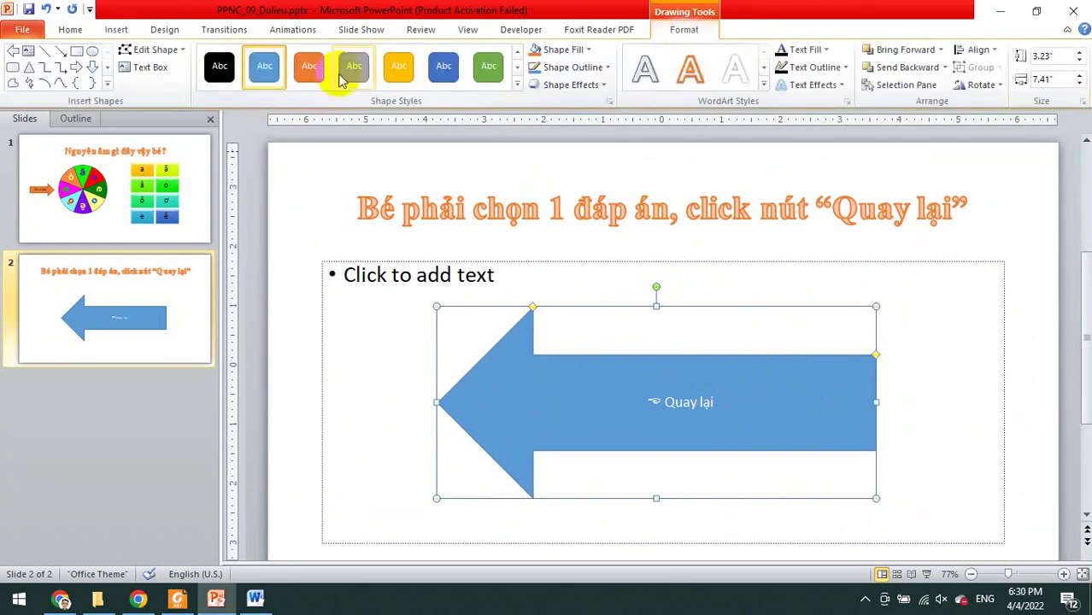
click(517, 87)
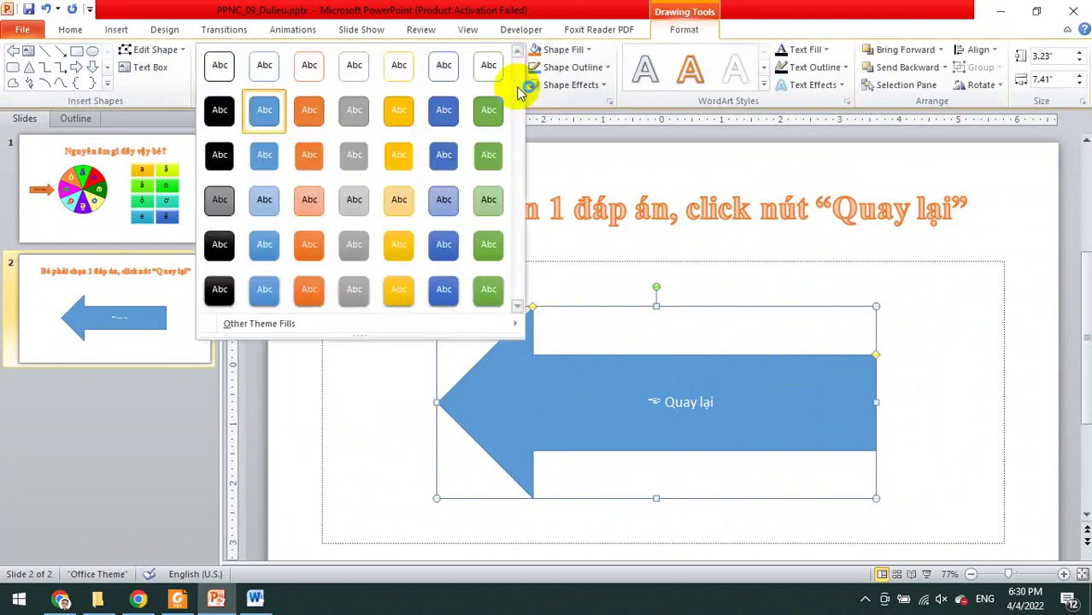
click(590, 49)
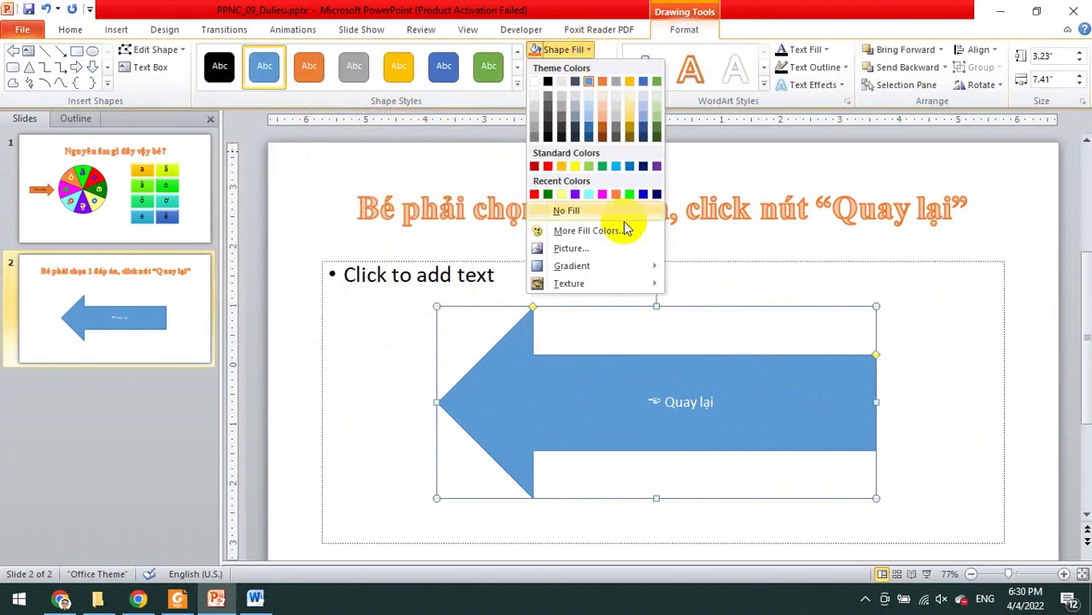
click(658, 167)
click(177, 599)
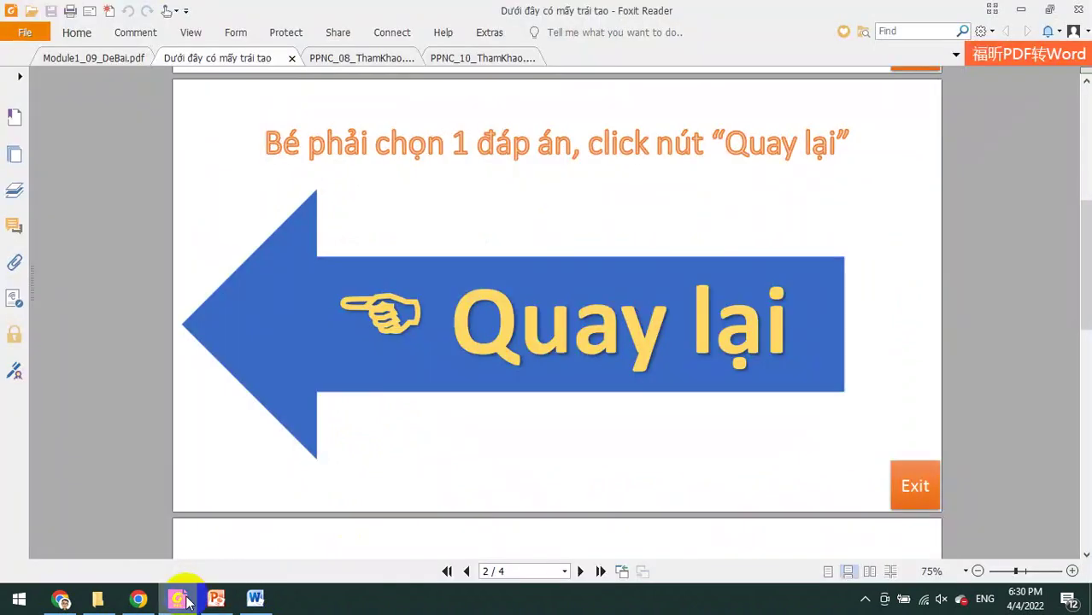
click(185, 600)
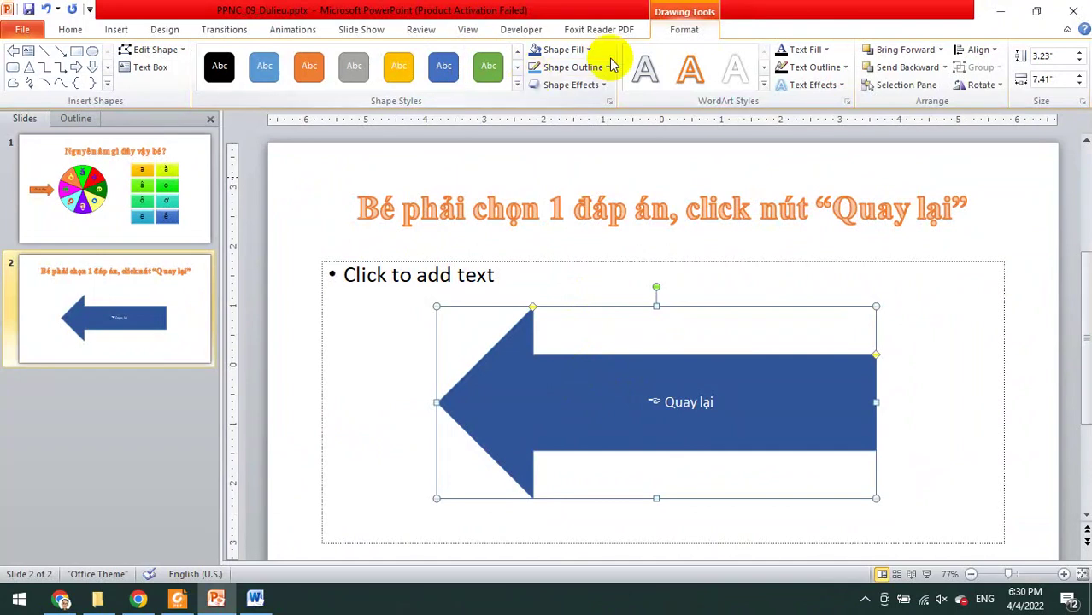
Make the arrow's Quay lại text gold at 66 pt, without bold
click(68, 33)
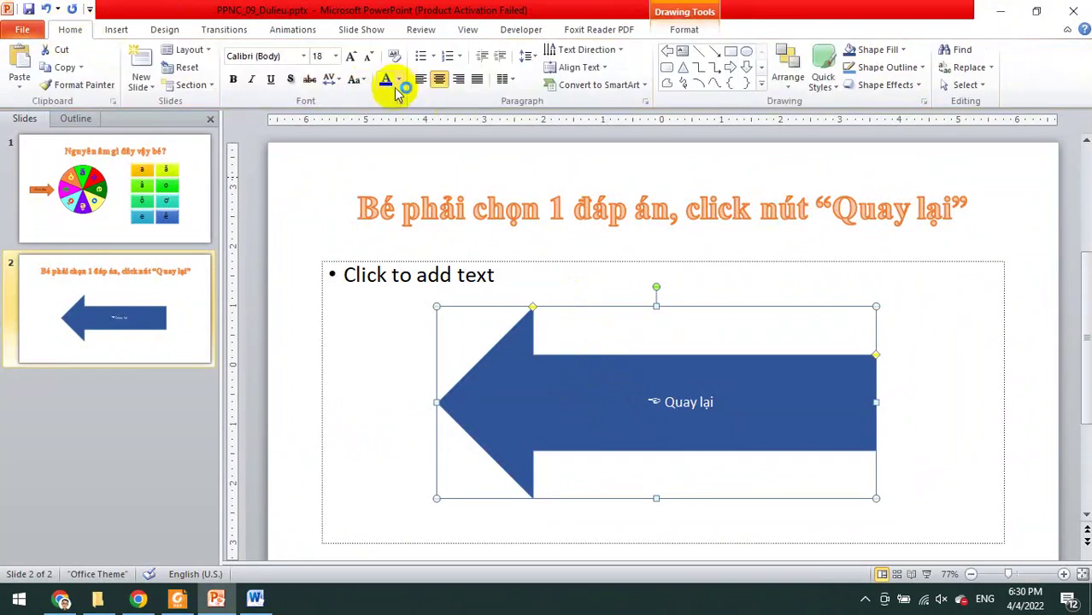
click(398, 80)
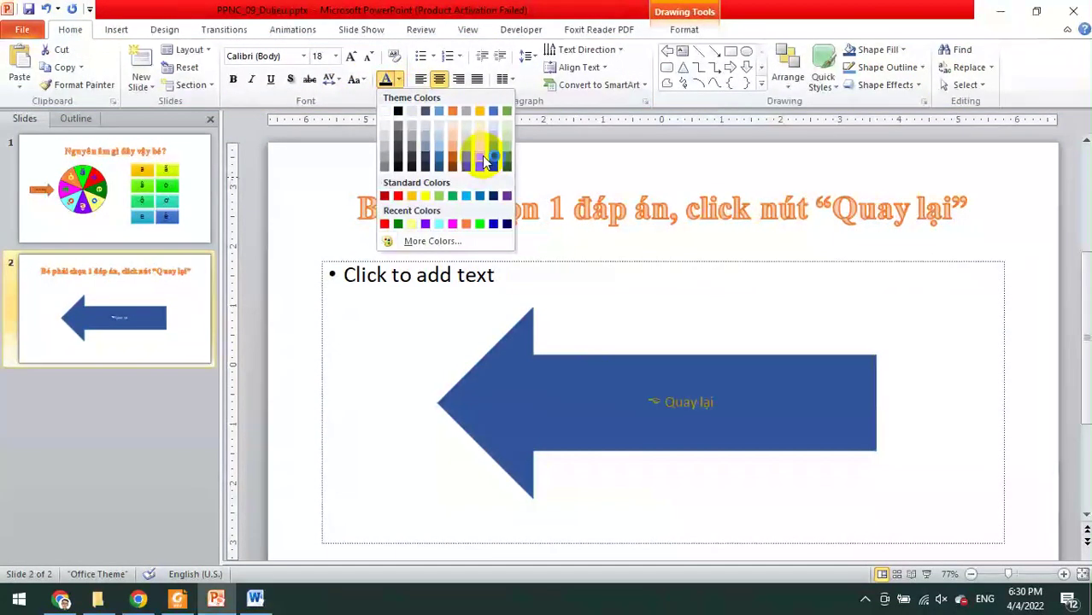
click(484, 160)
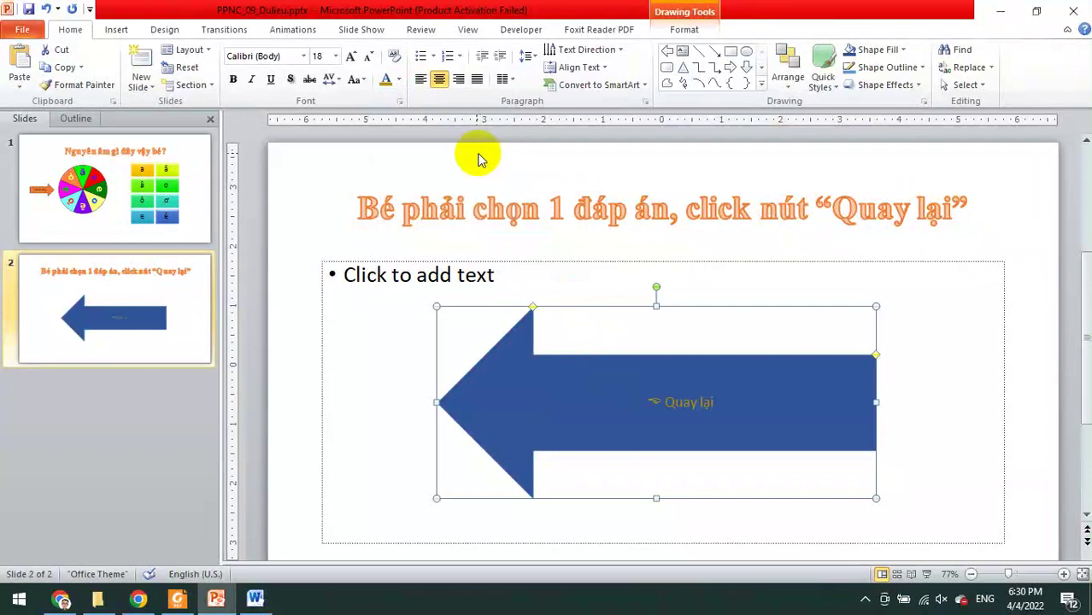
click(398, 79)
click(480, 155)
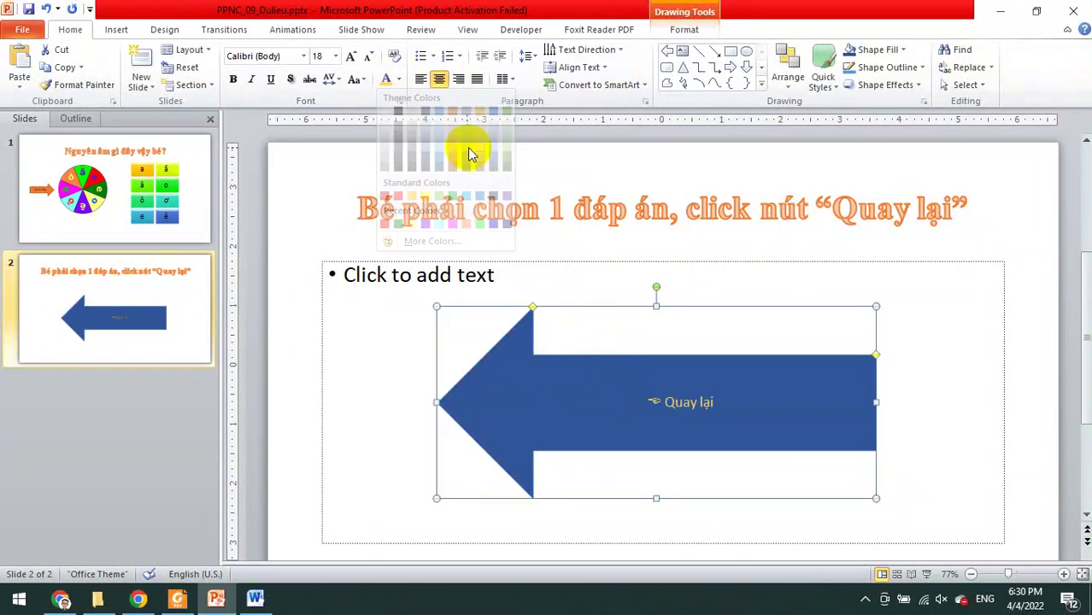
key(ctrl+b)
click(352, 57)
click(352, 57)
click(352, 58)
click(352, 57)
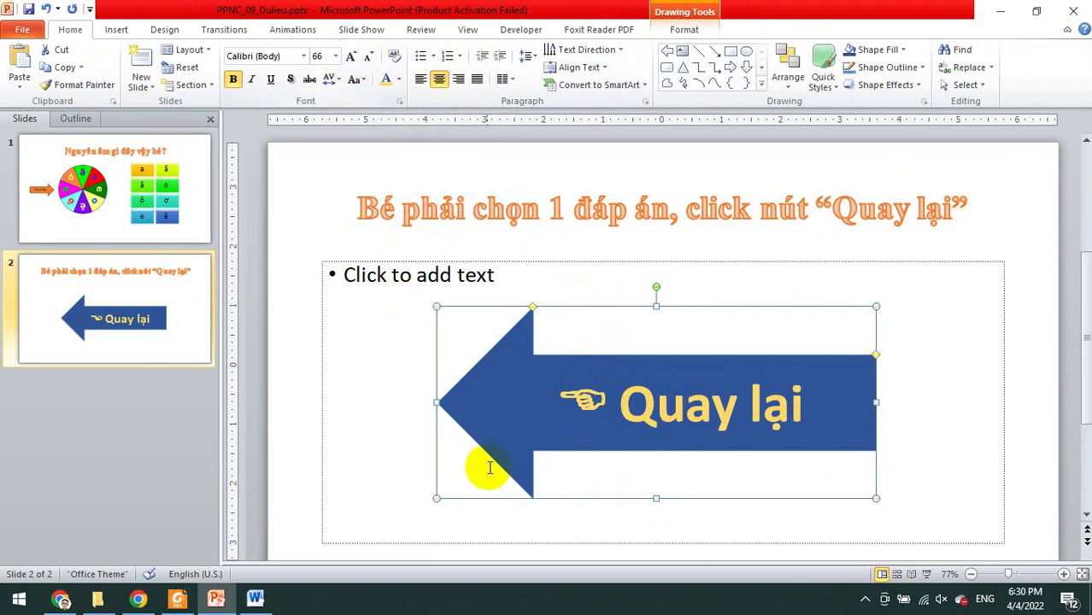
click(358, 435)
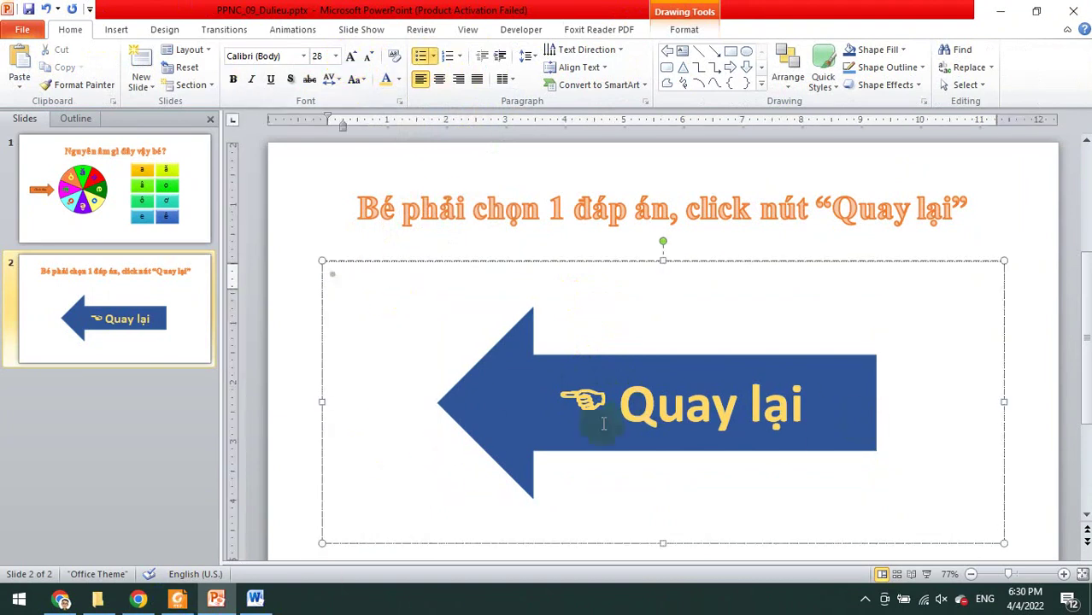
click(571, 361)
key(ctrl+b)
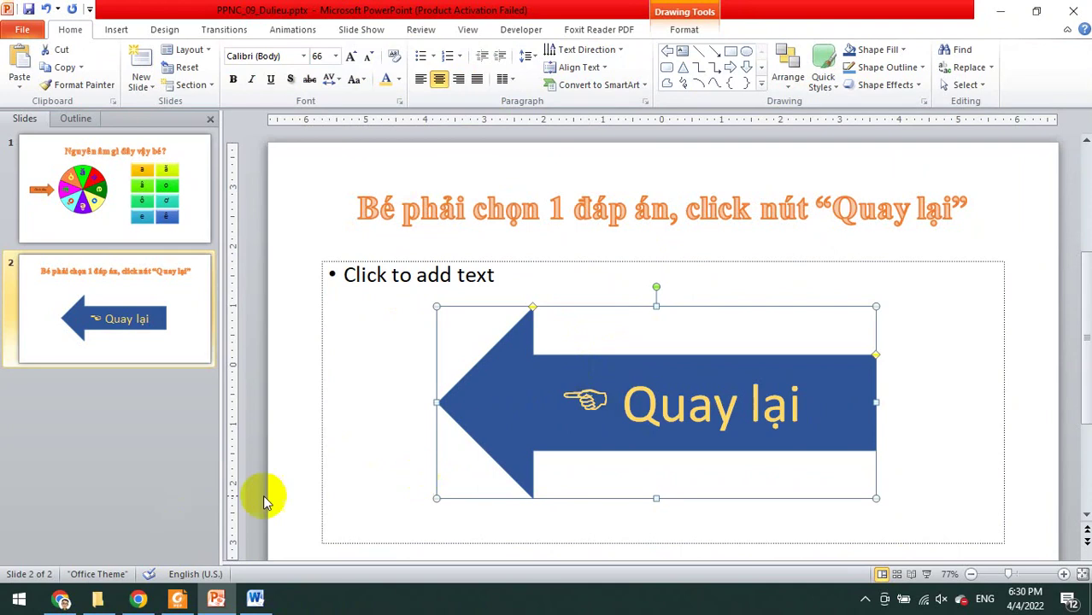
click(177, 599)
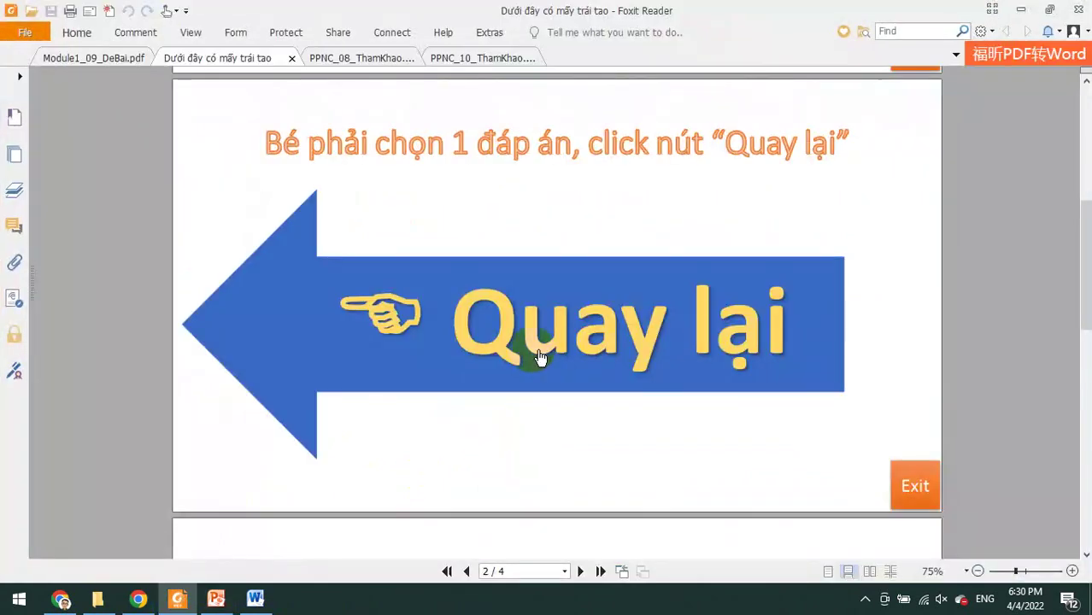
Scroll through the sample quiz pages in Foxit Reader
click(911, 496)
scroll(906, 393, up, 8)
scroll(906, 462, down, 3)
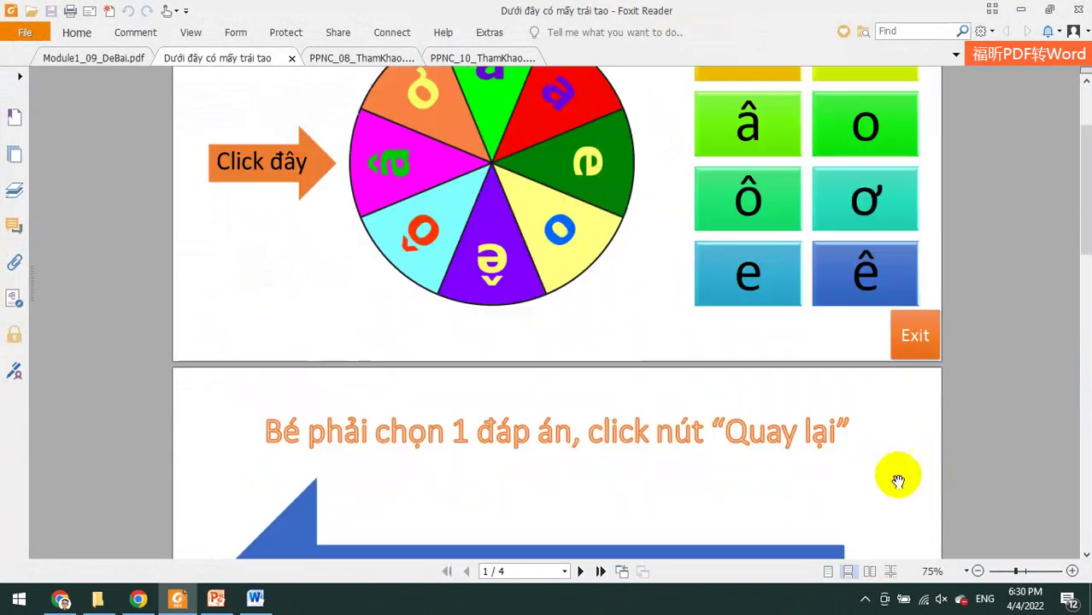
scroll(906, 427, down, 1)
scroll(916, 372, down, 13)
scroll(923, 282, down, 1)
scroll(925, 355, down, 5)
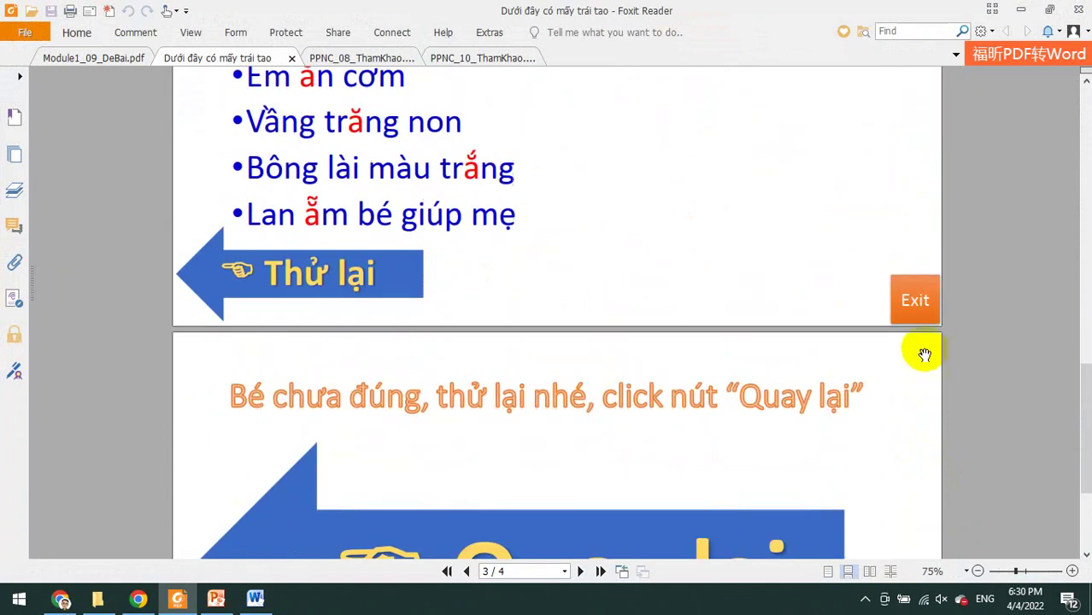
scroll(925, 354, down, 4)
scroll(921, 361, down, 1)
scroll(908, 346, up, 6)
scroll(912, 351, up, 10)
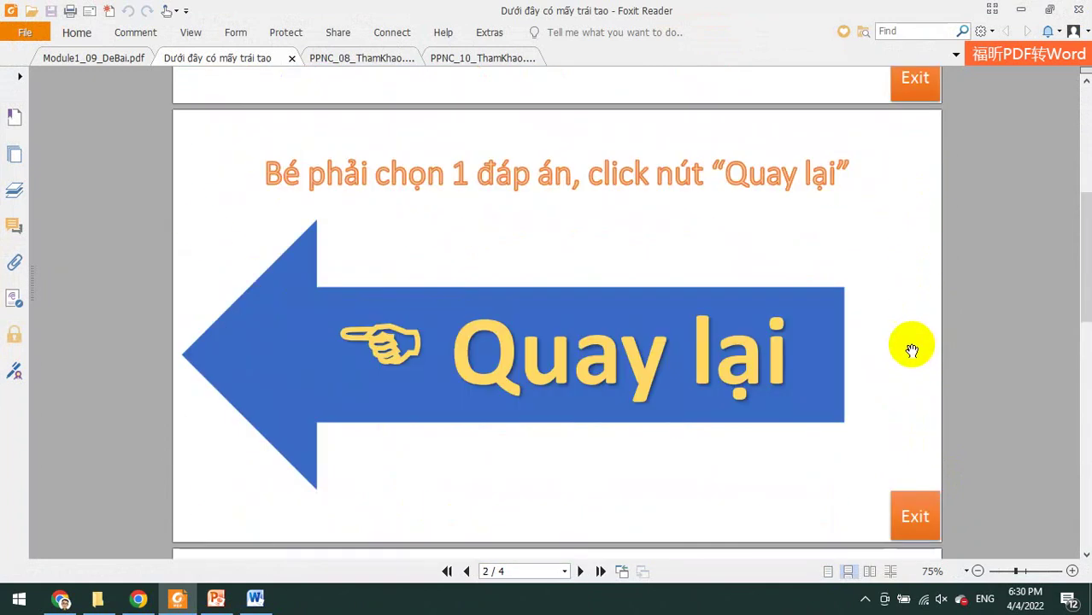
scroll(468, 371, down, 6)
scroll(468, 368, down, 4)
scroll(469, 365, down, 2)
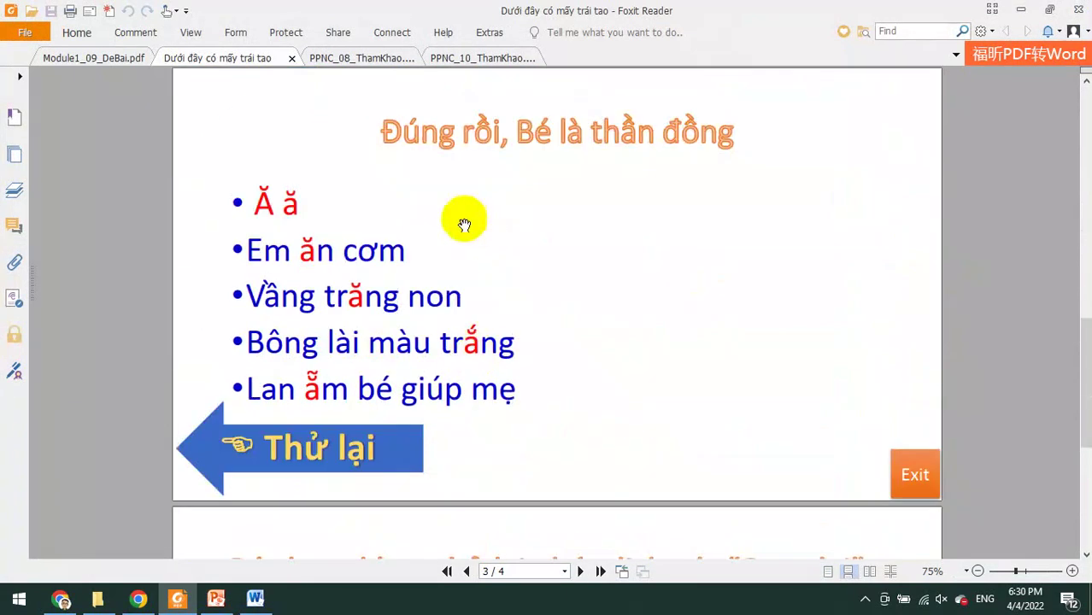
Add a new blank slide 3 after the Quay lại slide
click(218, 600)
click(175, 304)
key(Return)
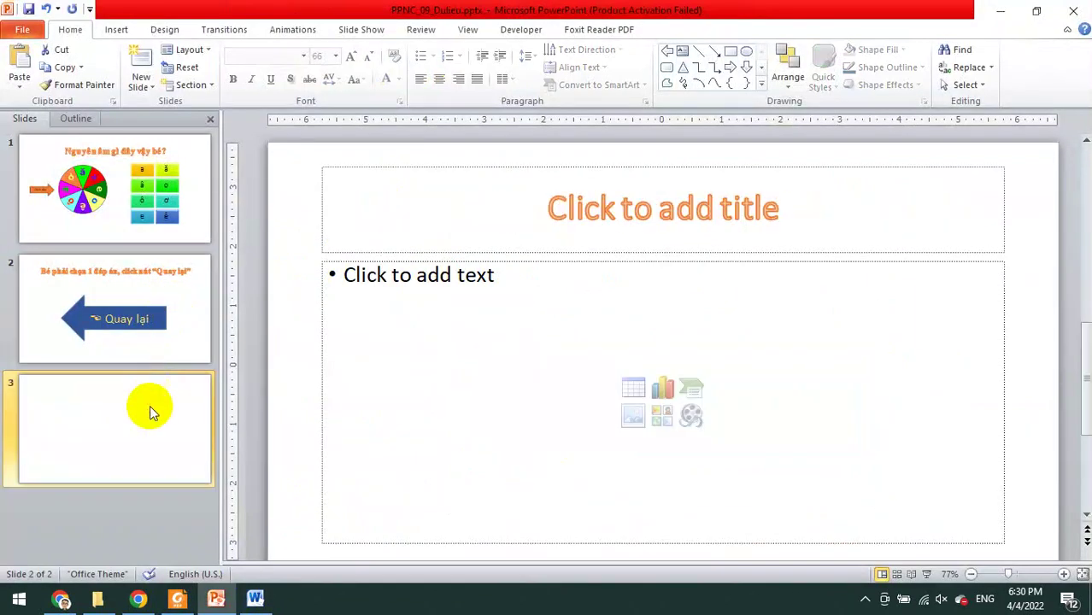
Select the correct-answer title line in Word and place the cursor in slide 3's title
click(255, 599)
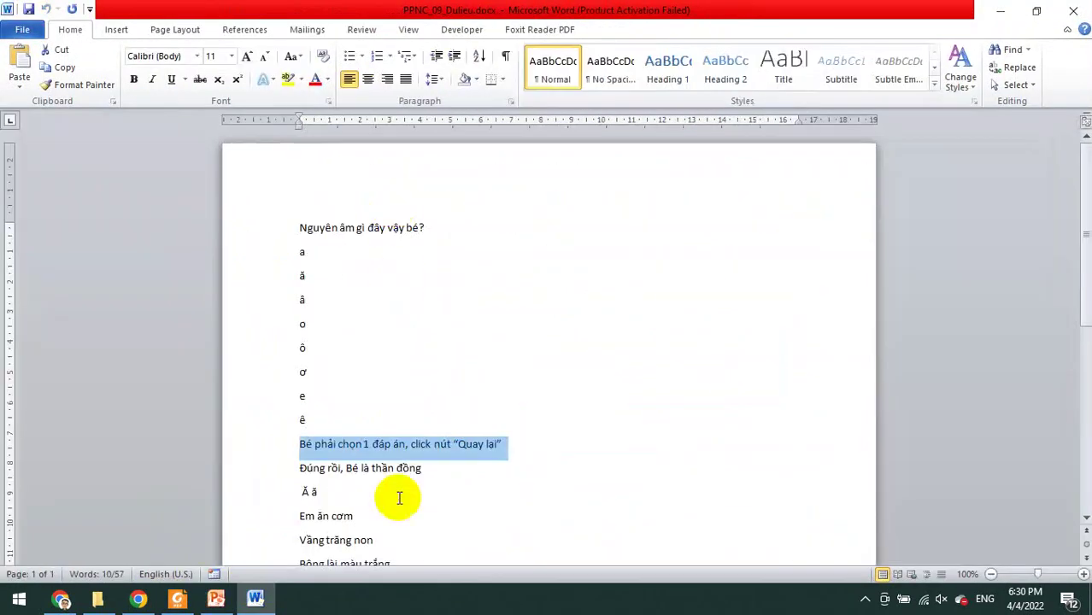
scroll(411, 470, down, 2)
drag(424, 391, 292, 396)
key(ctrl+c)
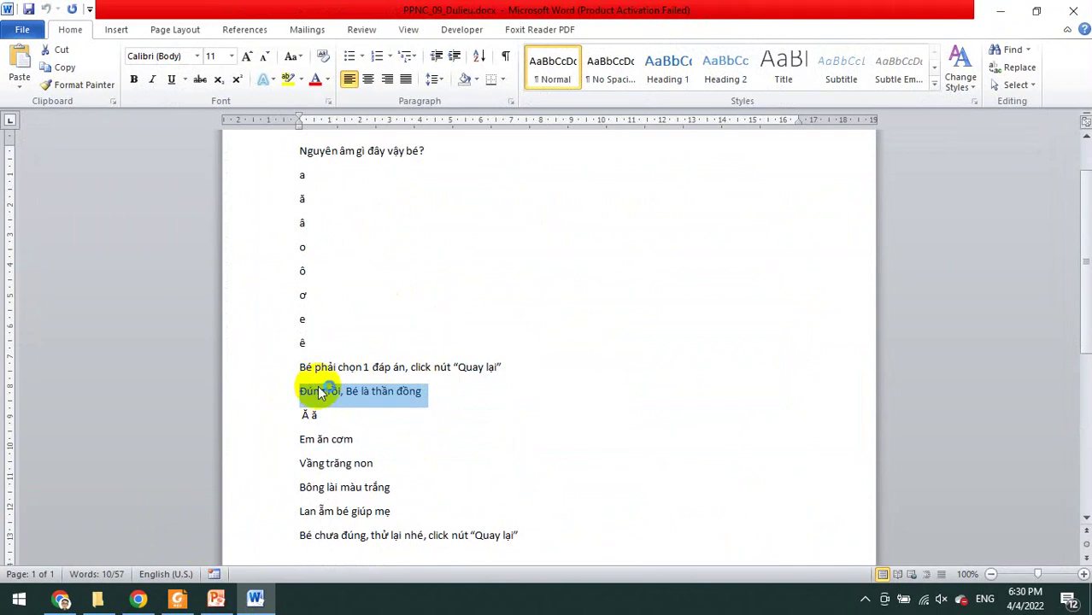
key(alt+Tab)
click(558, 215)
Paste 'Đúng rồi, Bé là thần đồng' as text-only into slide 3's title
right_click(561, 219)
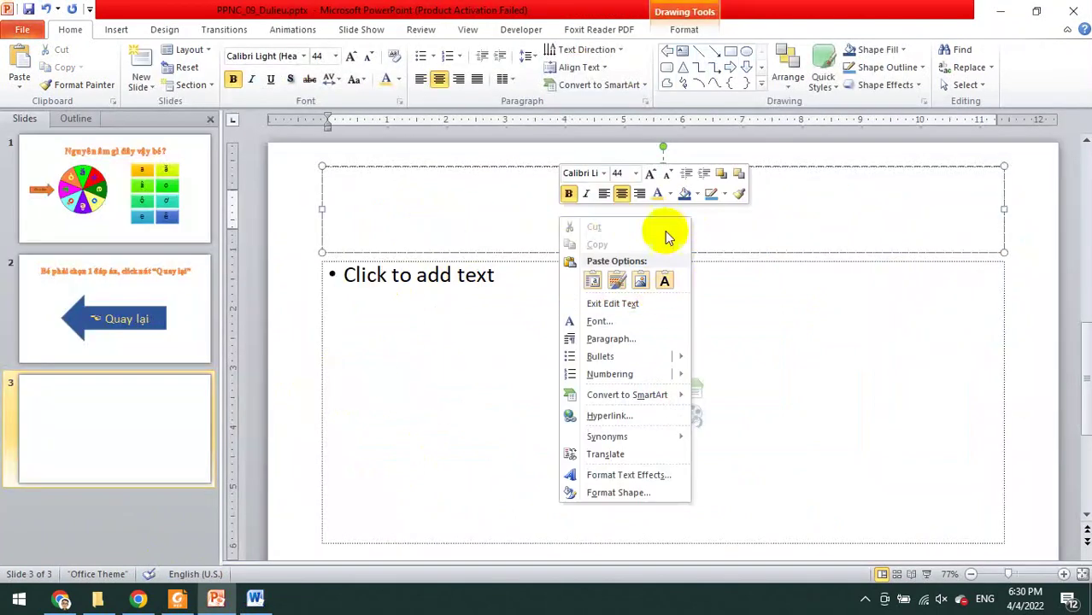
click(663, 282)
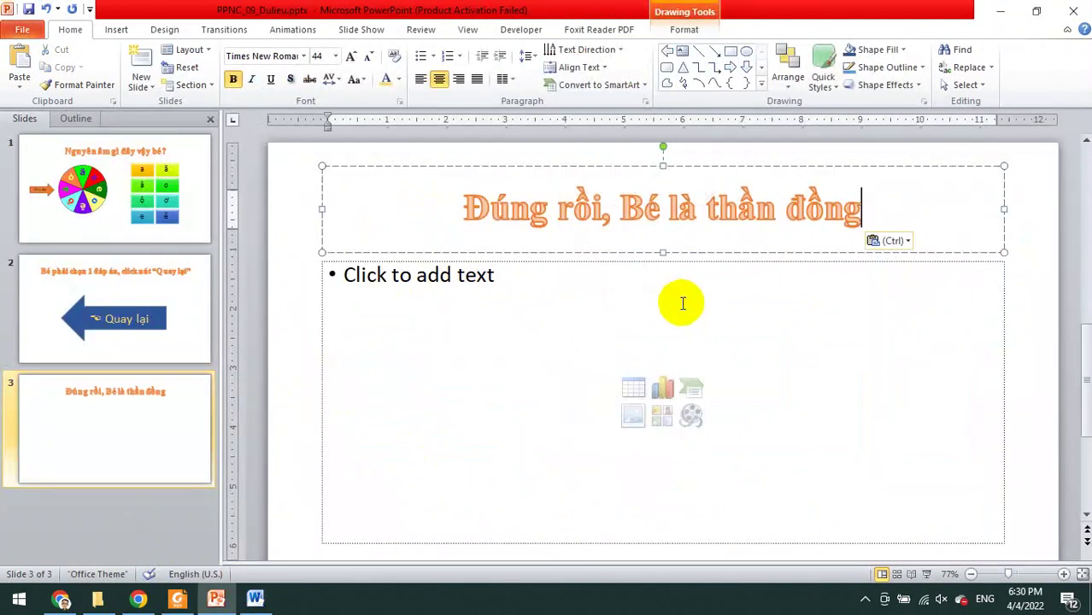
click(255, 605)
click(305, 414)
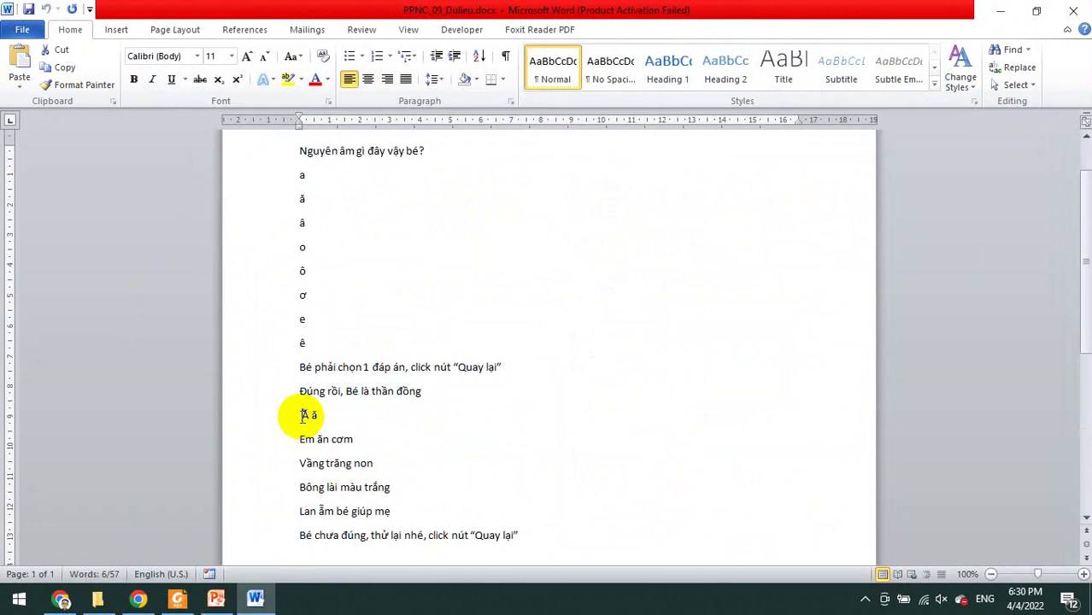
click(184, 600)
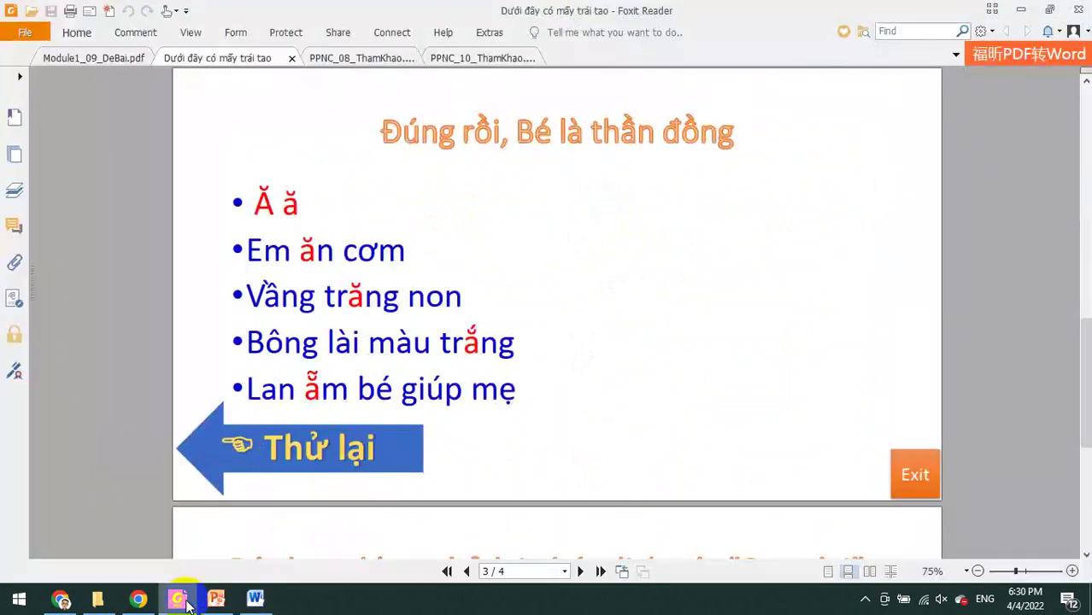
click(255, 598)
Paste the five lines from 'Ă ă' to 'Lan ẫm bé giúp mẹ' as plain-text bullets
shift+click(397, 513)
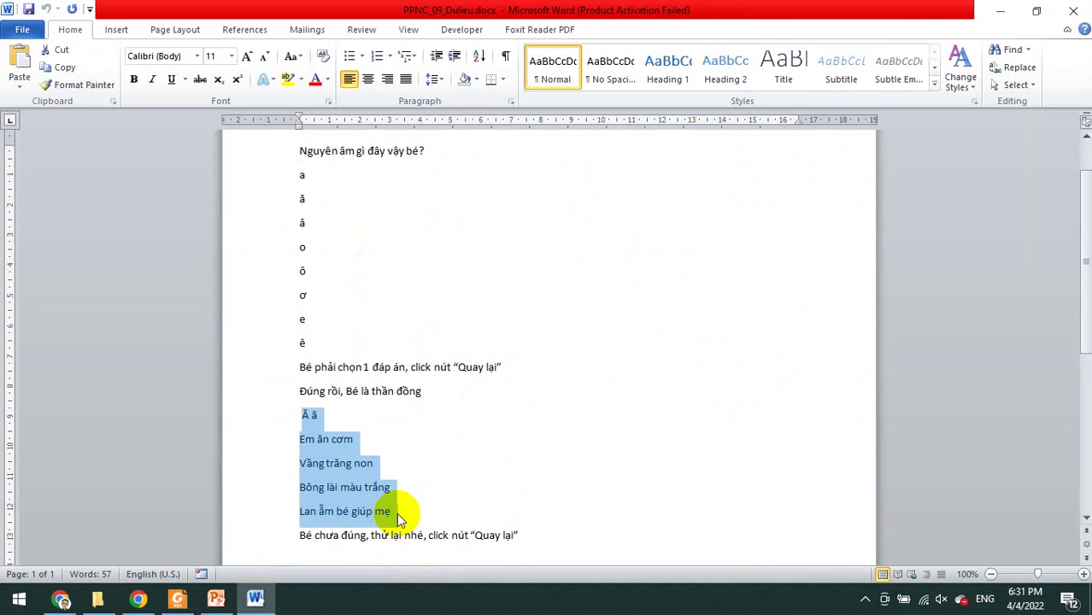
key(alt+Tab)
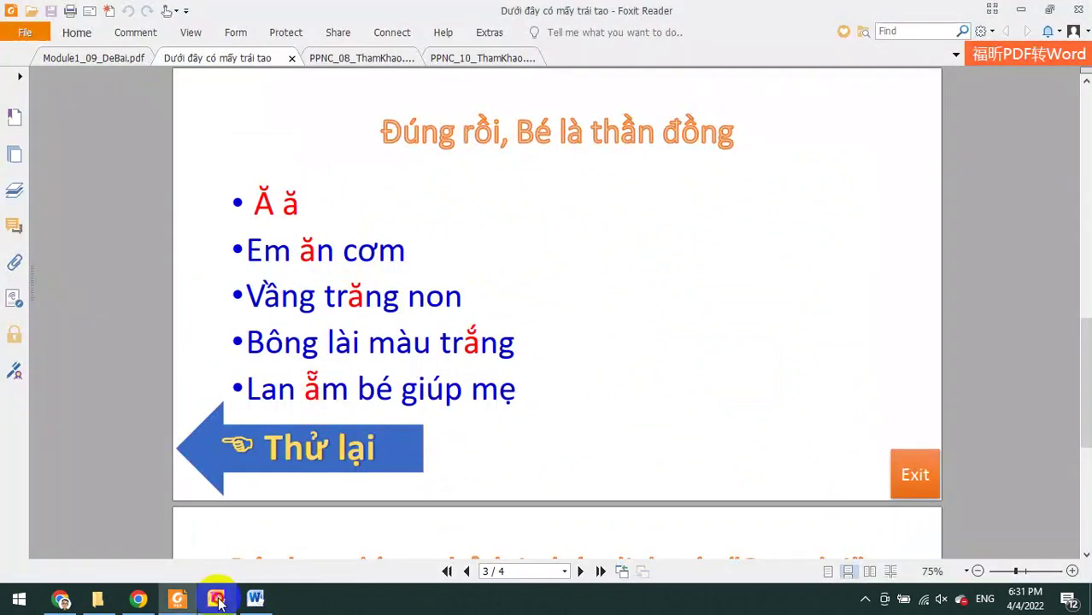
click(217, 601)
click(402, 278)
right_click(405, 275)
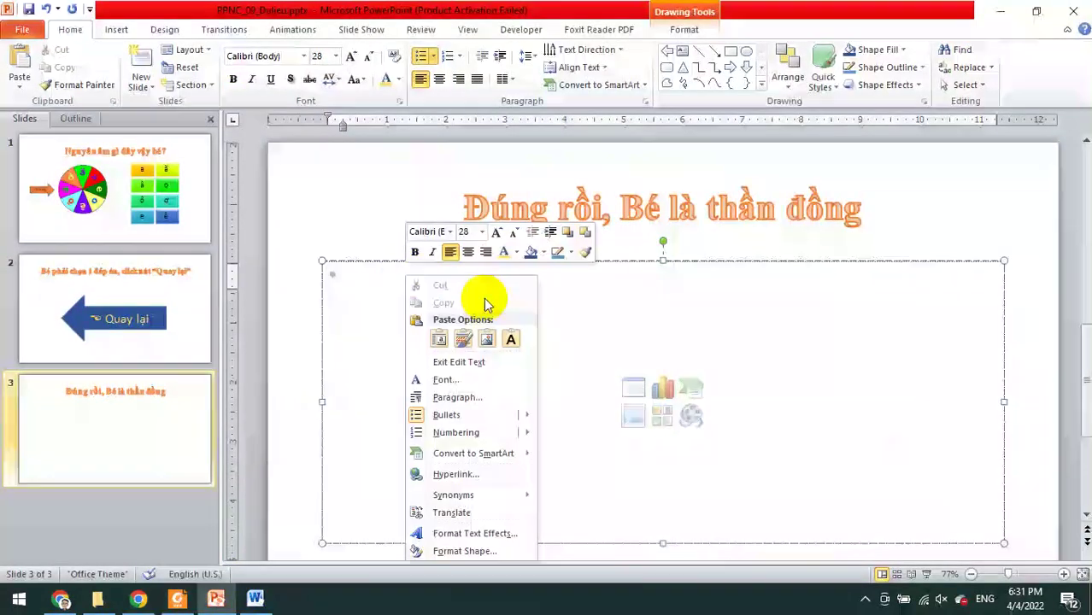
click(511, 342)
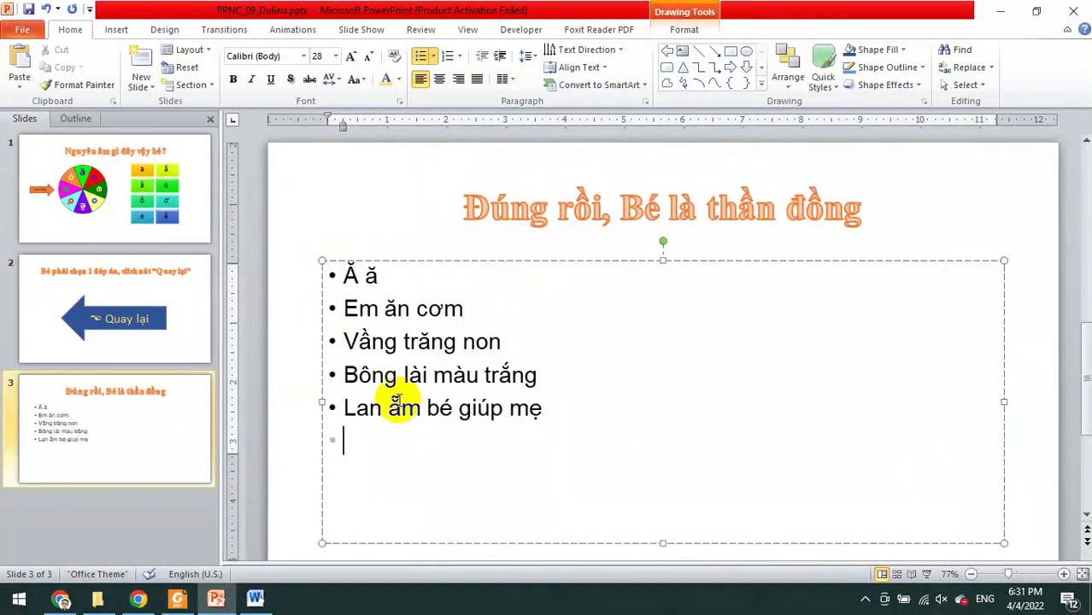
click(366, 222)
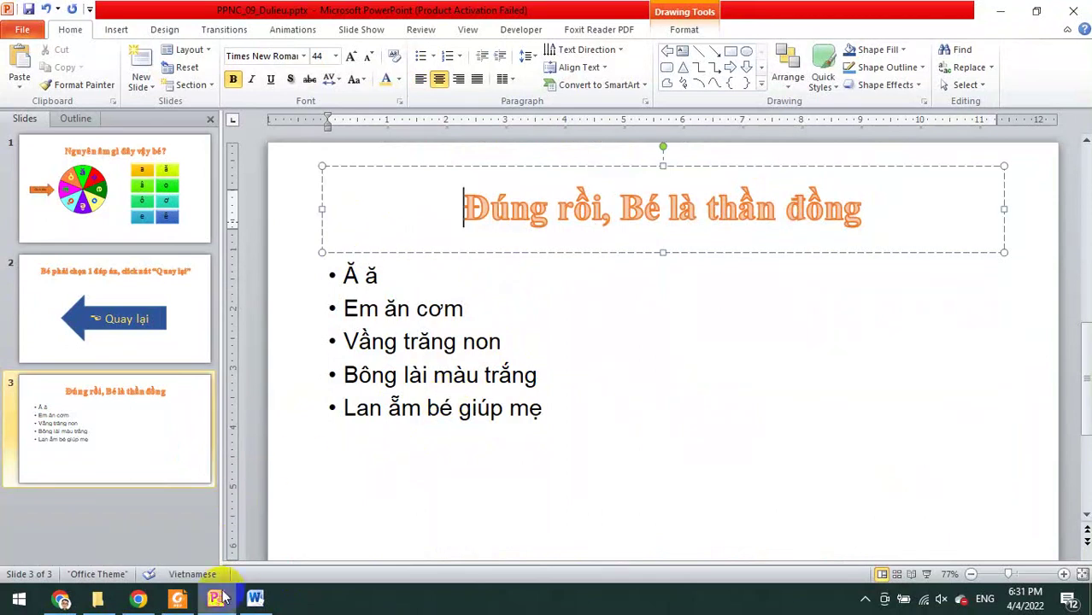
Review the sample Thử lại page in the reference PDF
click(254, 601)
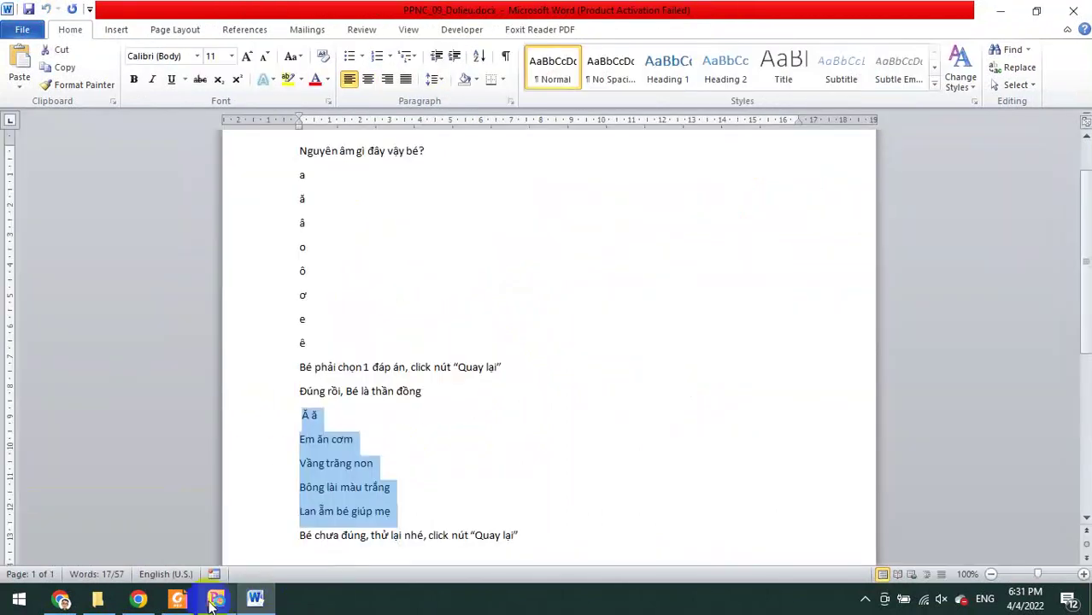
click(214, 601)
scroll(347, 465, down, 2)
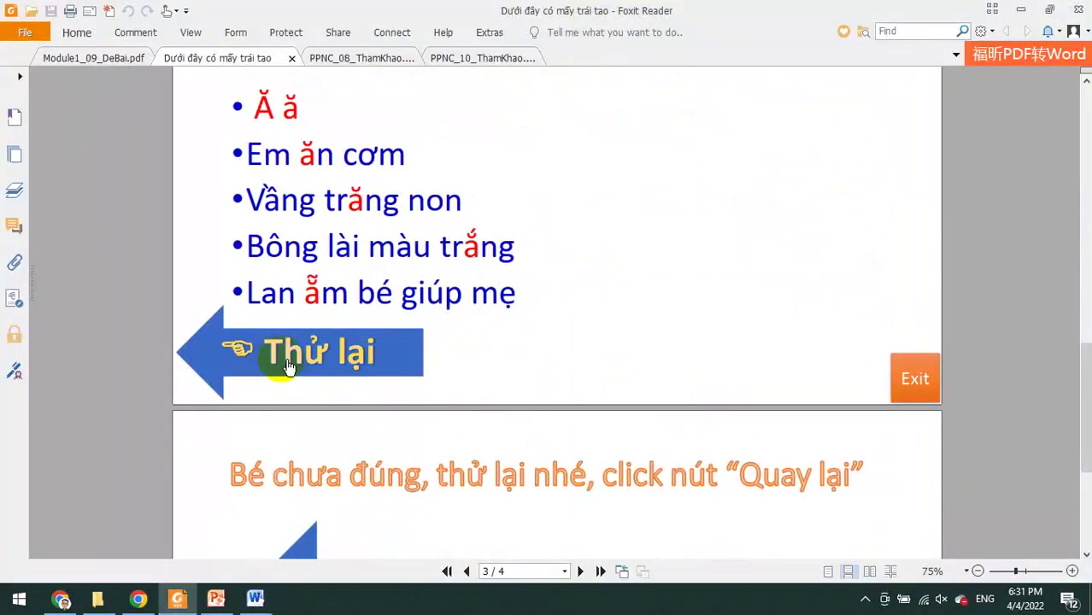
click(220, 601)
Enlarge the Quay lại arrow text on slide 2 to 80 pt
click(149, 346)
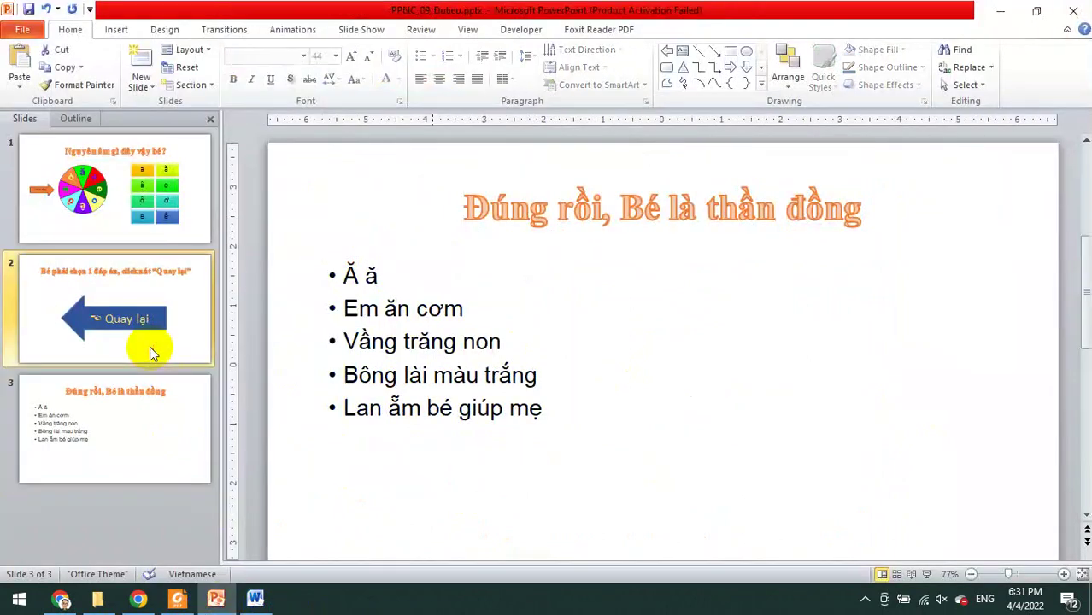
click(528, 398)
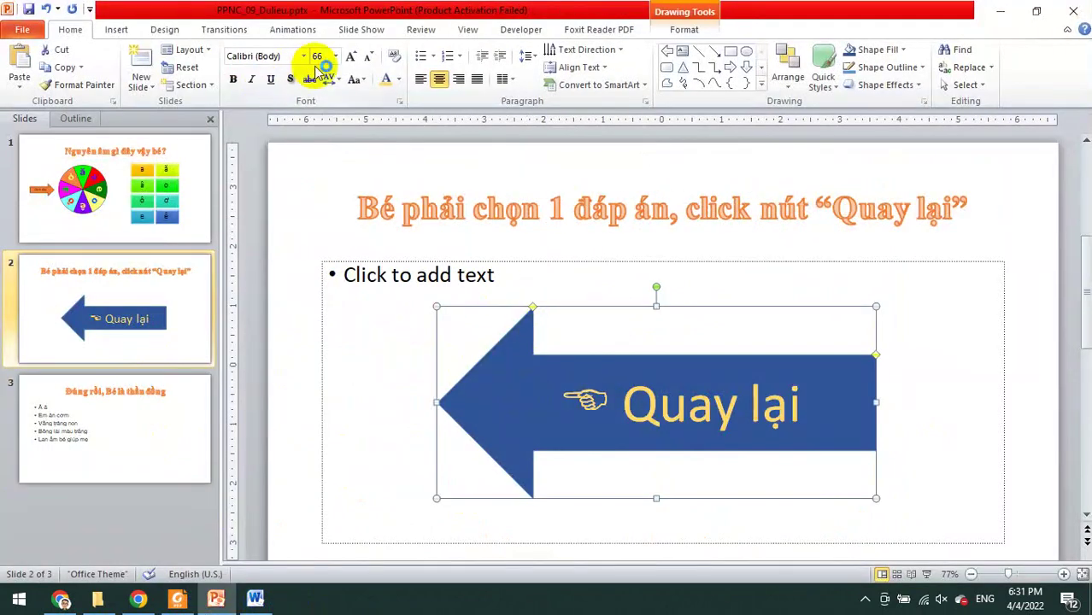
click(349, 60)
click(350, 60)
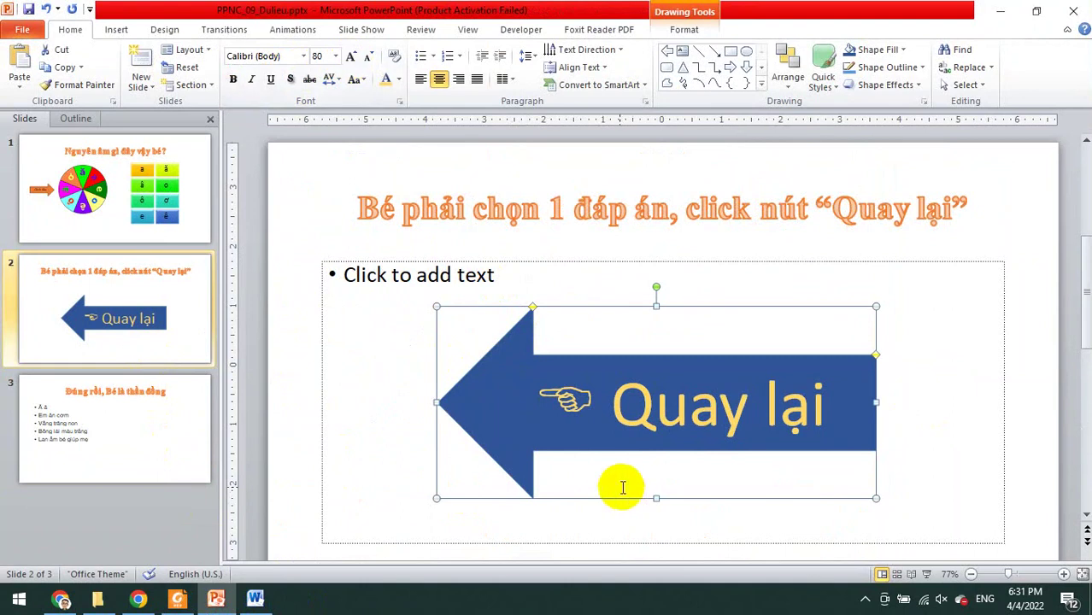
Paste a smaller copy of the arrow on slide 3, 44 pt text reading 'Thử lại', at lower left
click(155, 432)
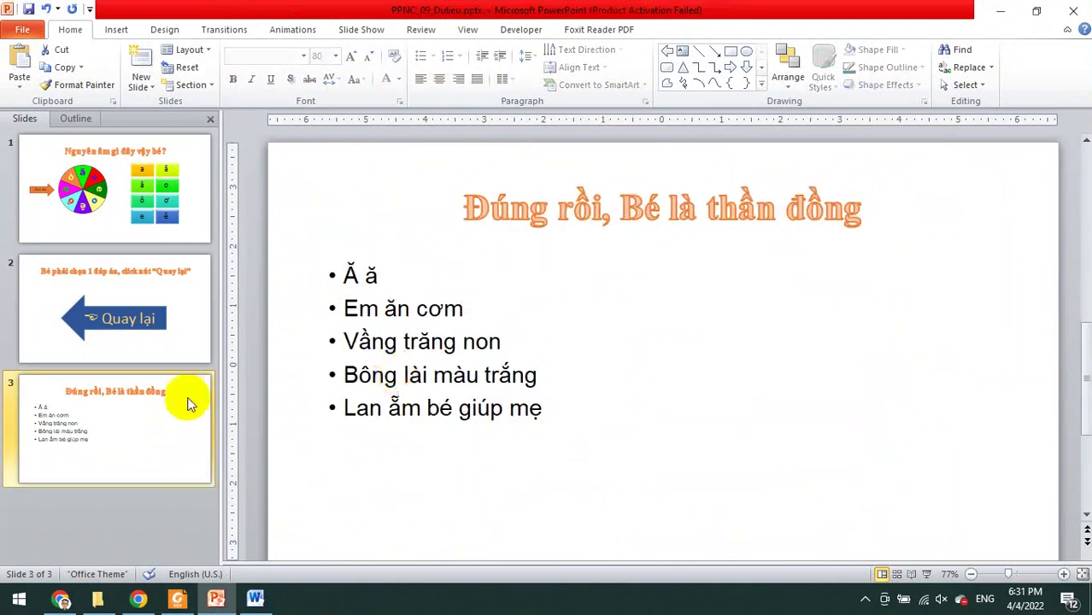
click(507, 490)
key(ctrl+v)
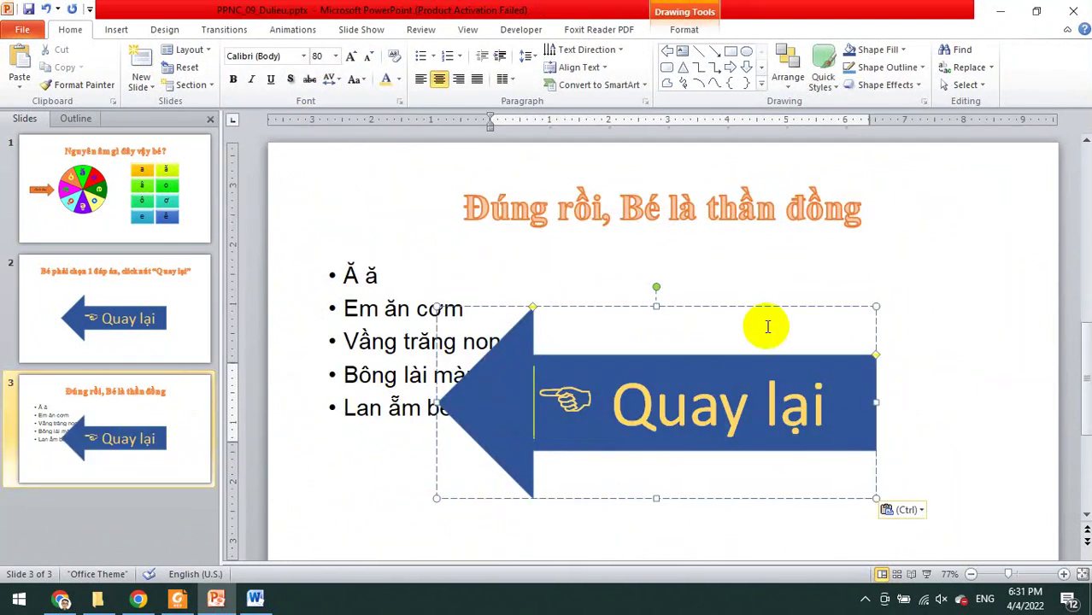
drag(876, 306, 676, 402)
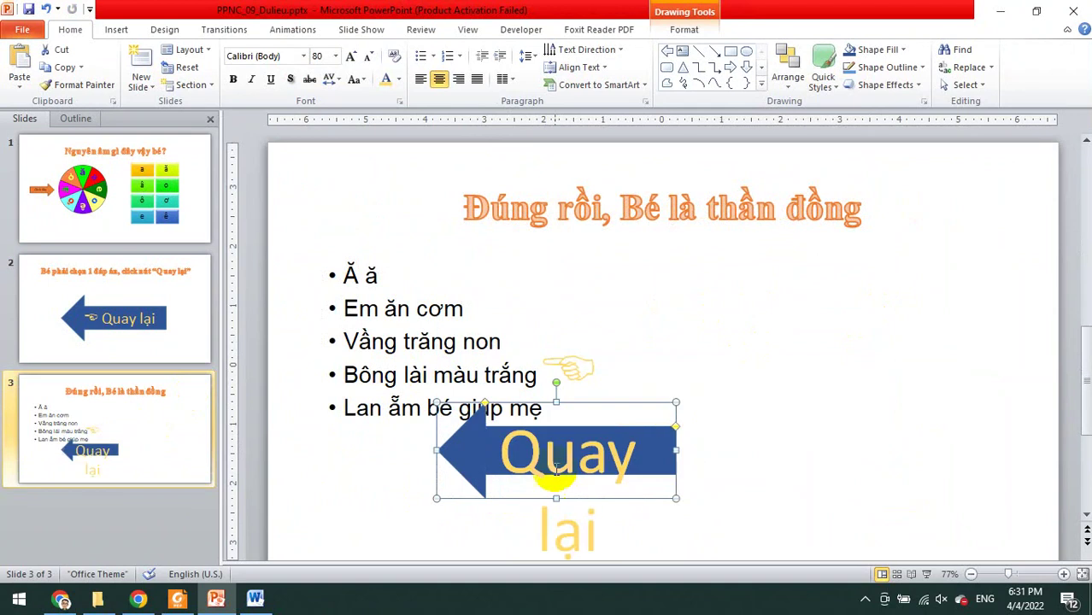
click(369, 59)
click(370, 58)
click(369, 58)
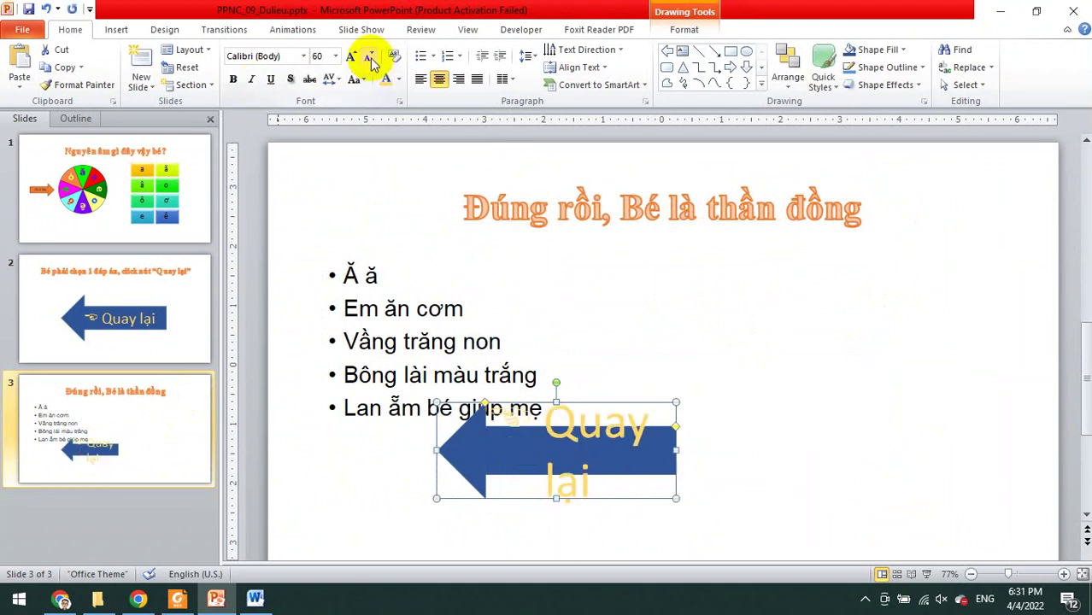
click(370, 58)
click(369, 58)
click(604, 462)
text(Thử)
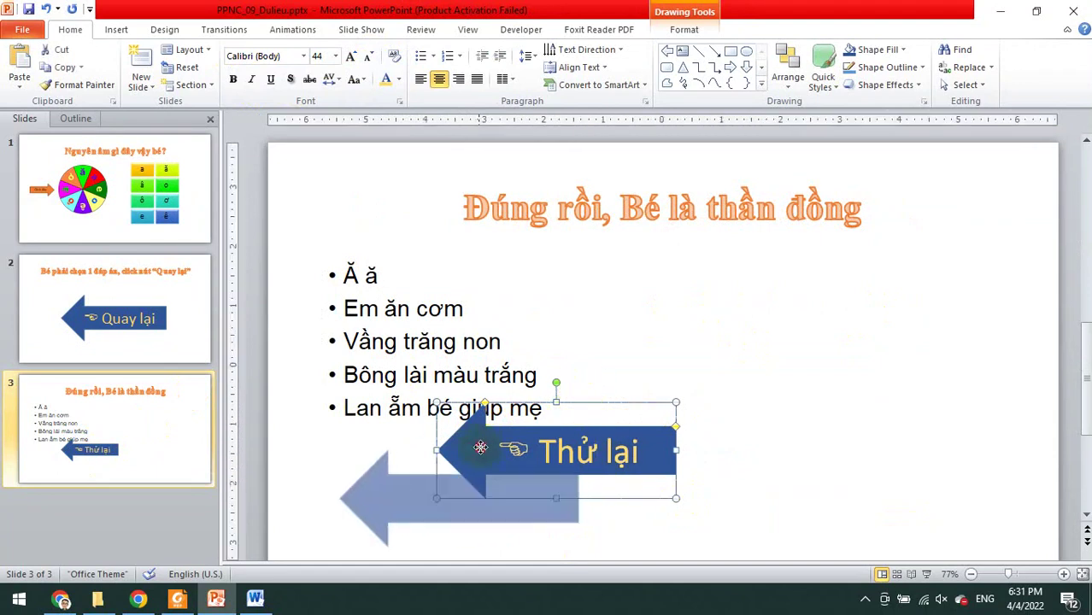
drag(579, 408, 428, 436)
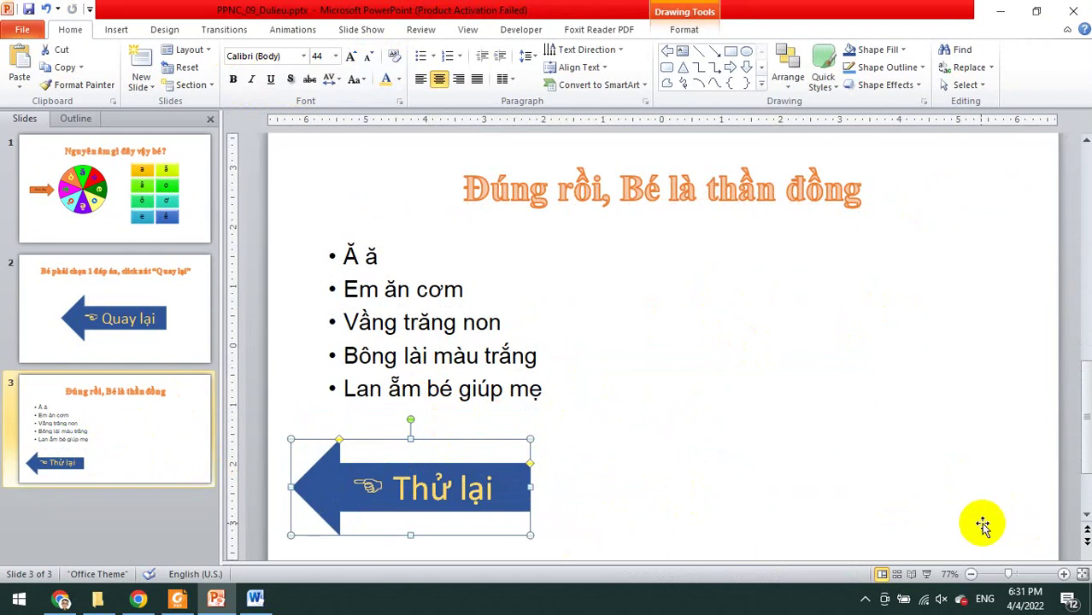
click(185, 603)
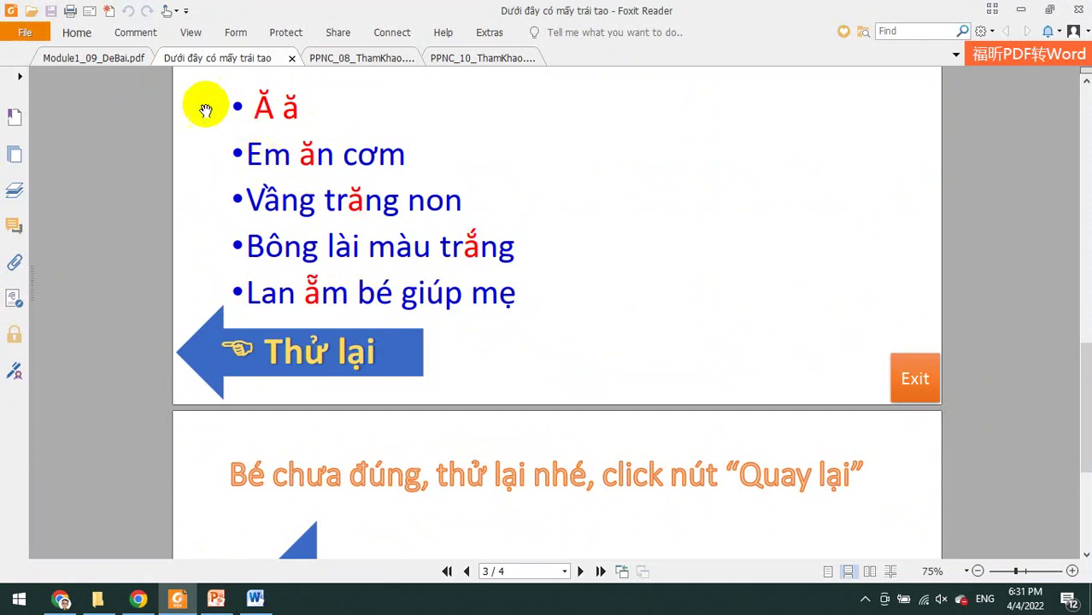
Colour all five bullet lines on slide 3 navy blue
click(218, 602)
mouse_move(575, 391)
mouse_down()
mouse_move(350, 292)
mouse_move(318, 252)
mouse_up()
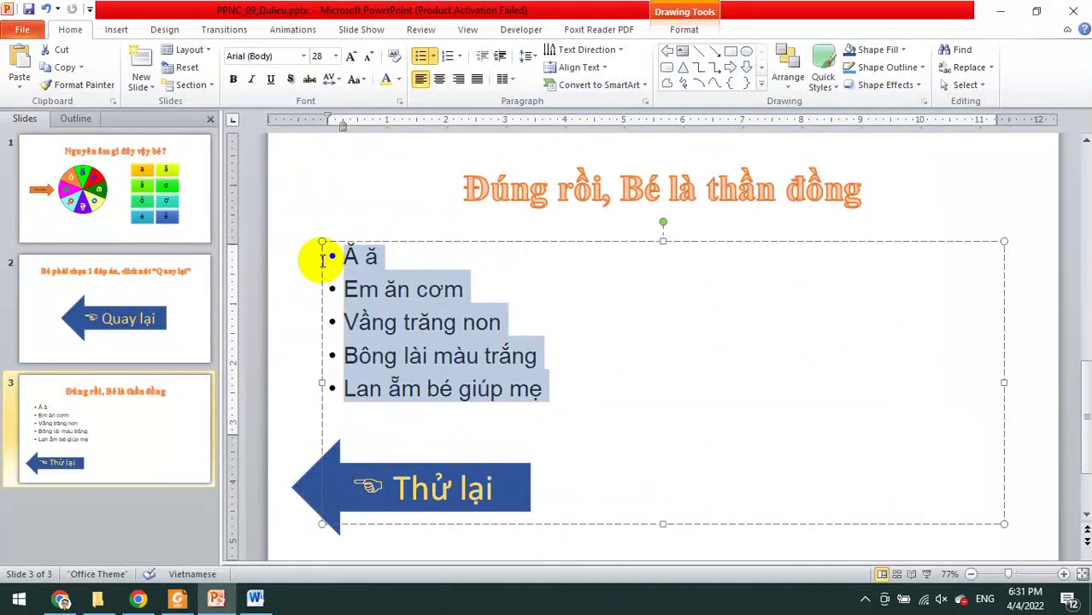
click(400, 79)
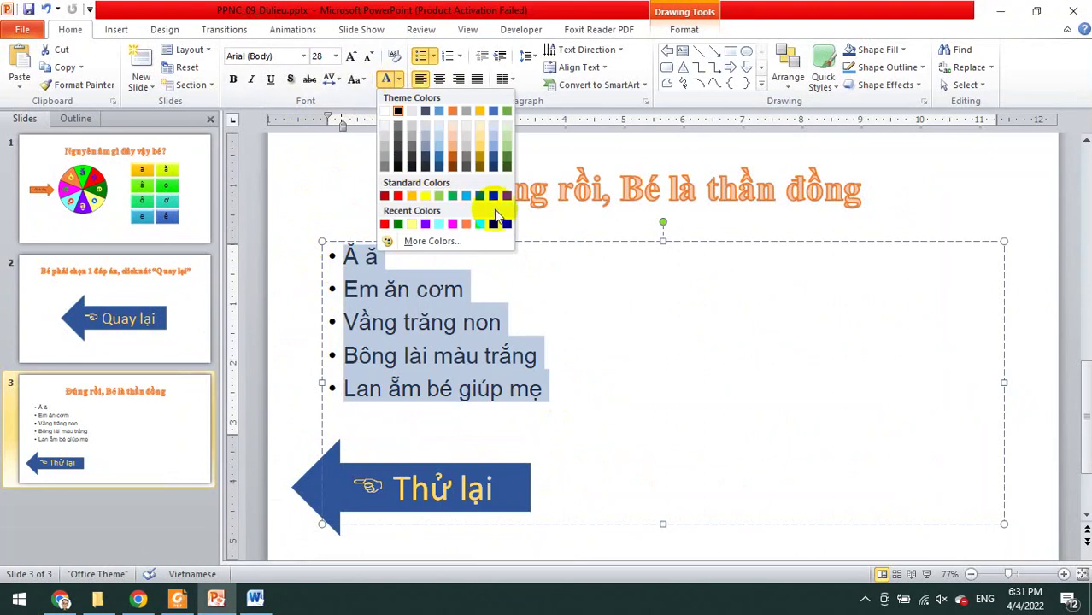
click(494, 111)
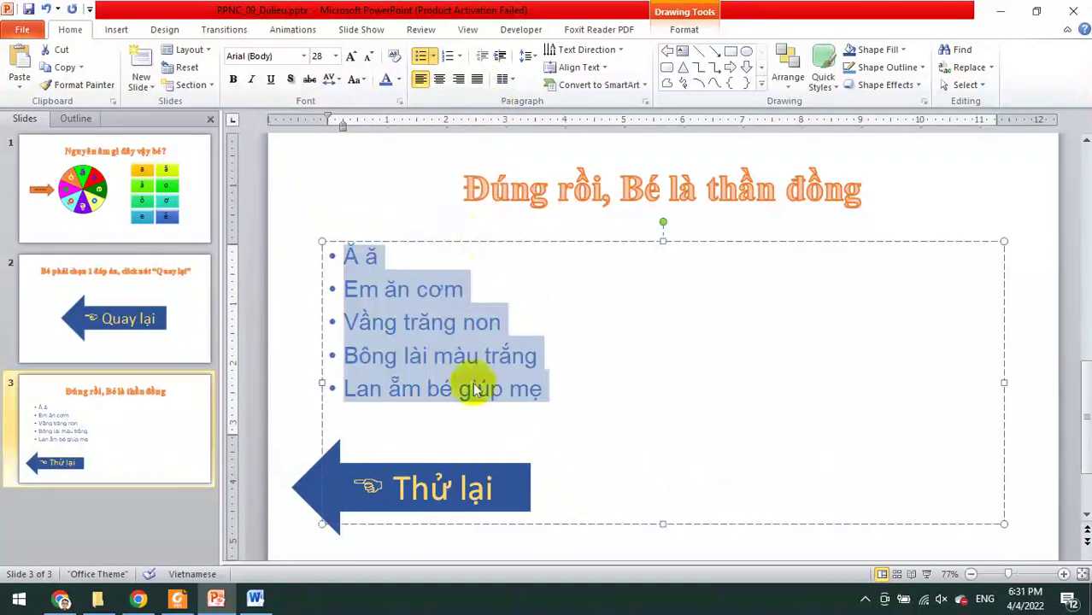
click(398, 80)
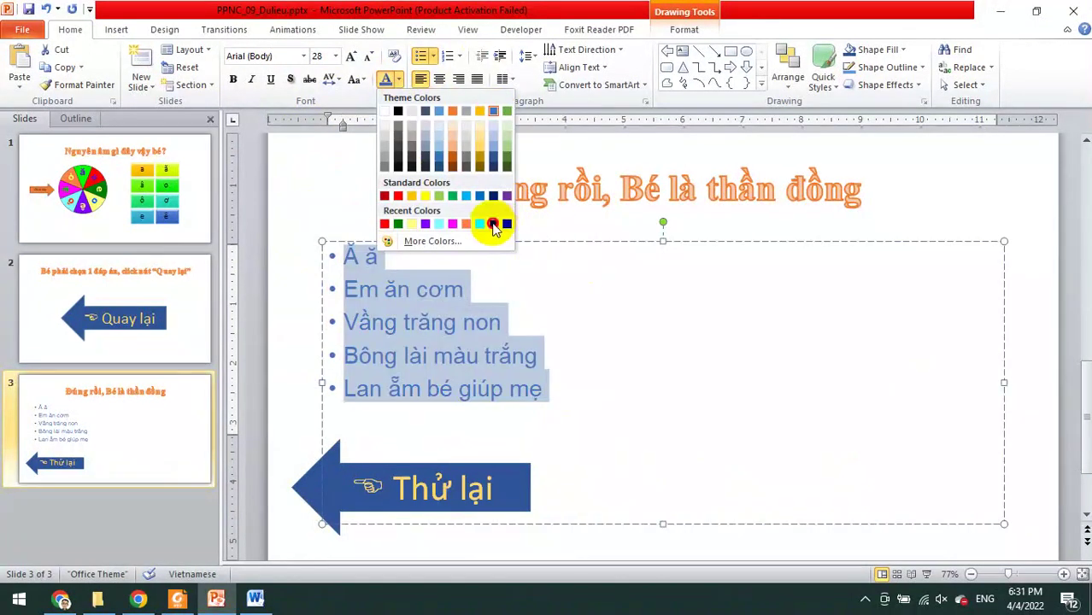
click(492, 225)
click(432, 322)
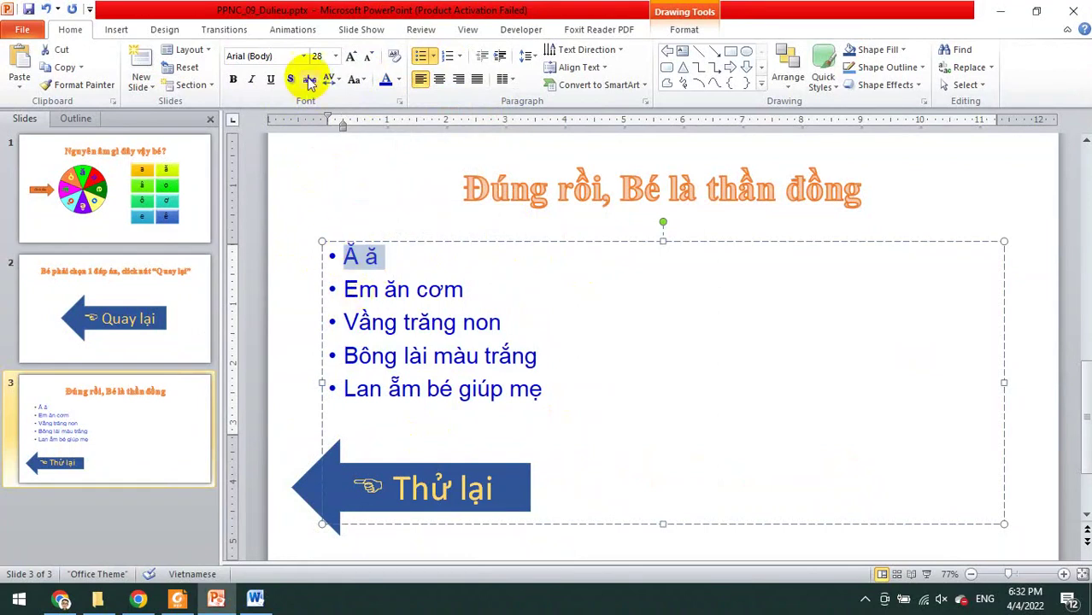
Colour the Ă ă line and the vowels in ăn, trăng, trắng and ẫm red
click(399, 81)
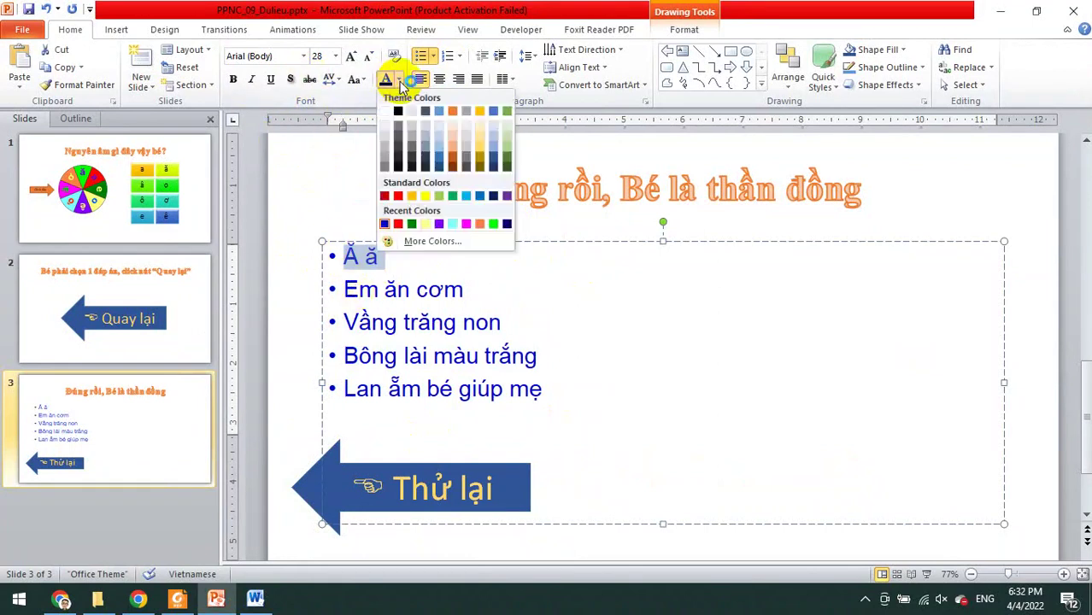
click(399, 224)
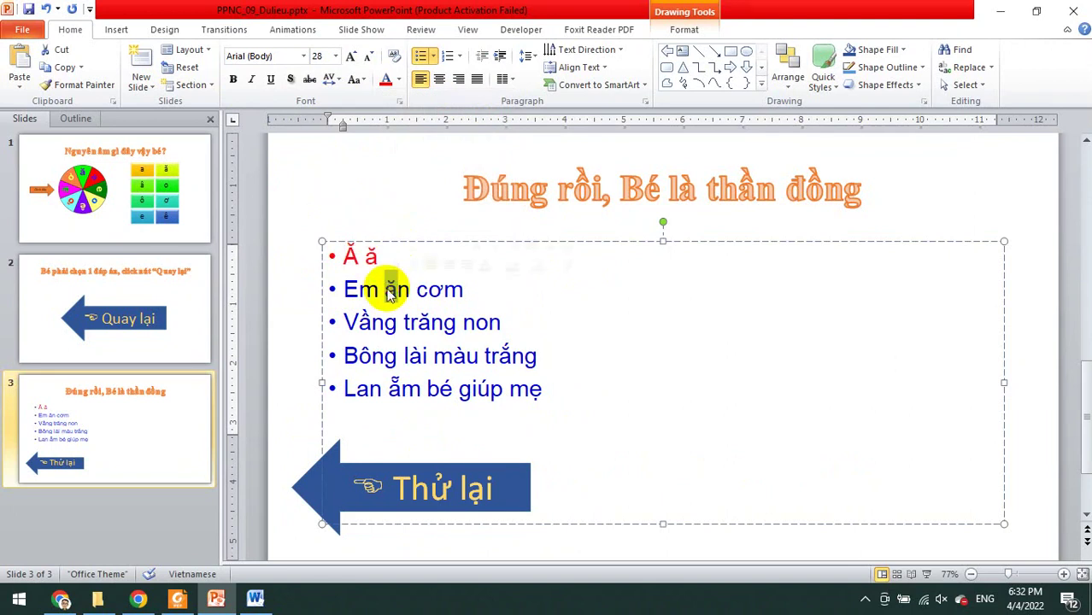
click(387, 79)
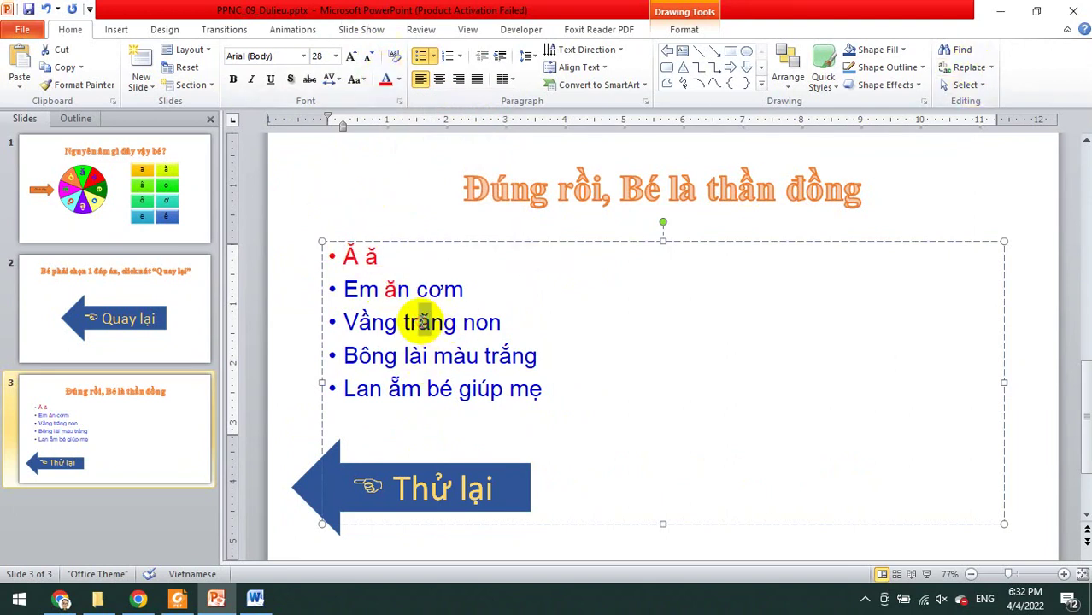
click(386, 80)
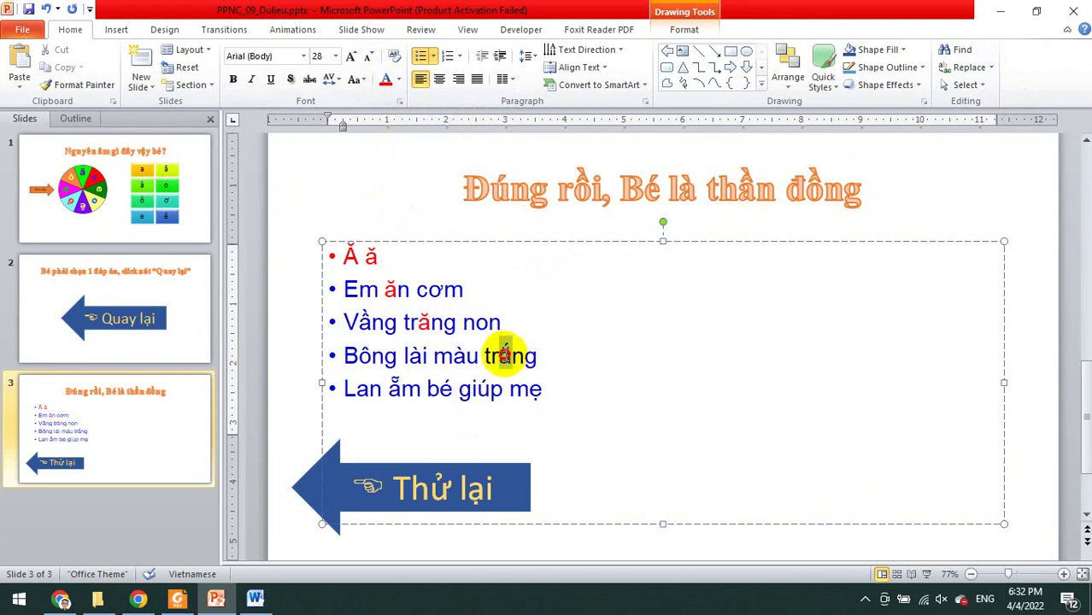
click(383, 84)
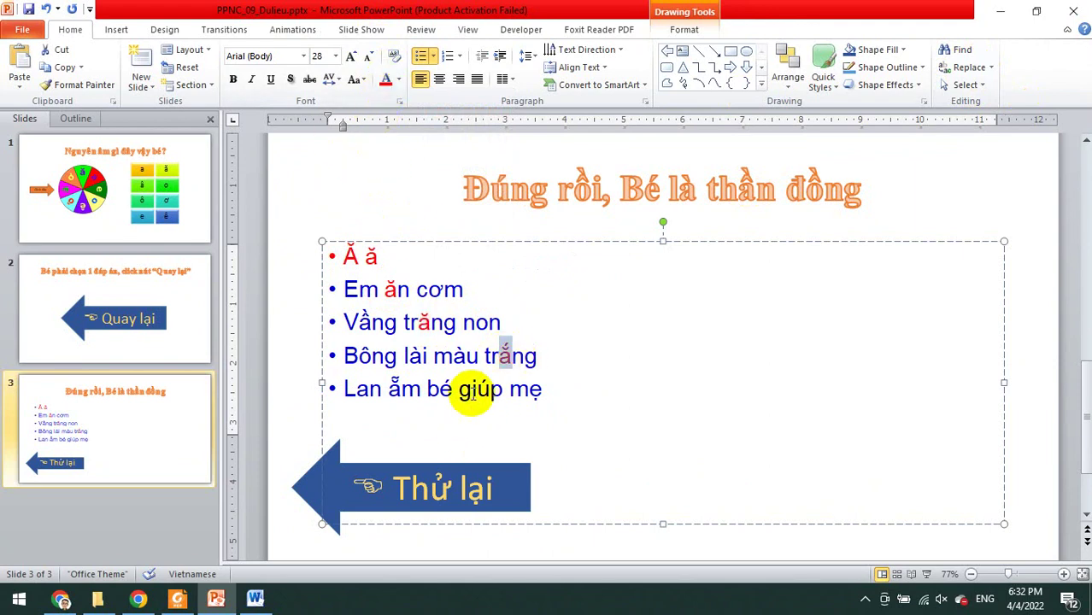
click(386, 84)
click(690, 417)
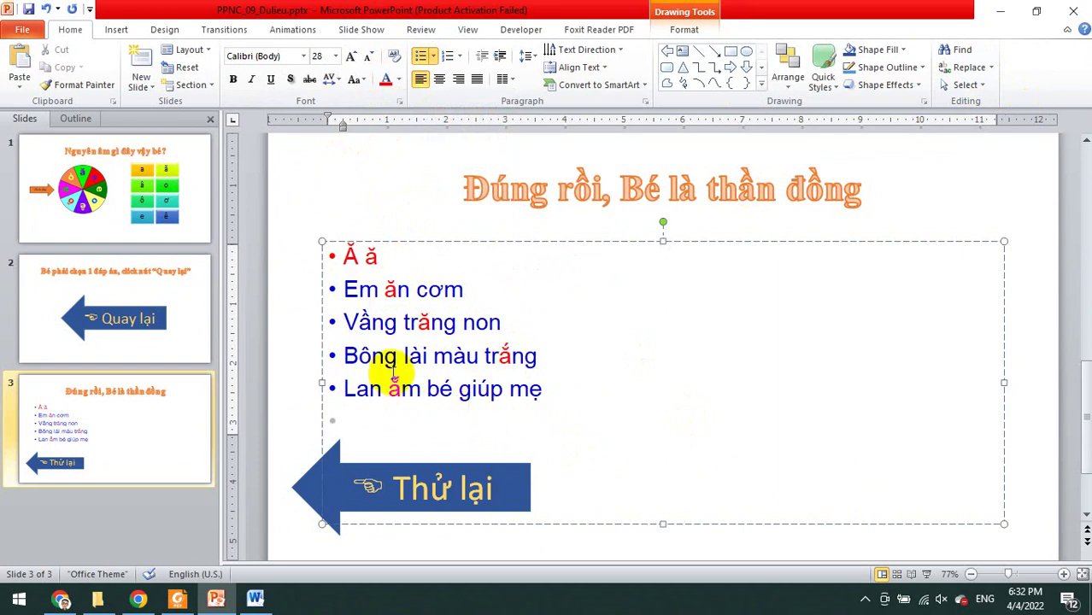
click(190, 604)
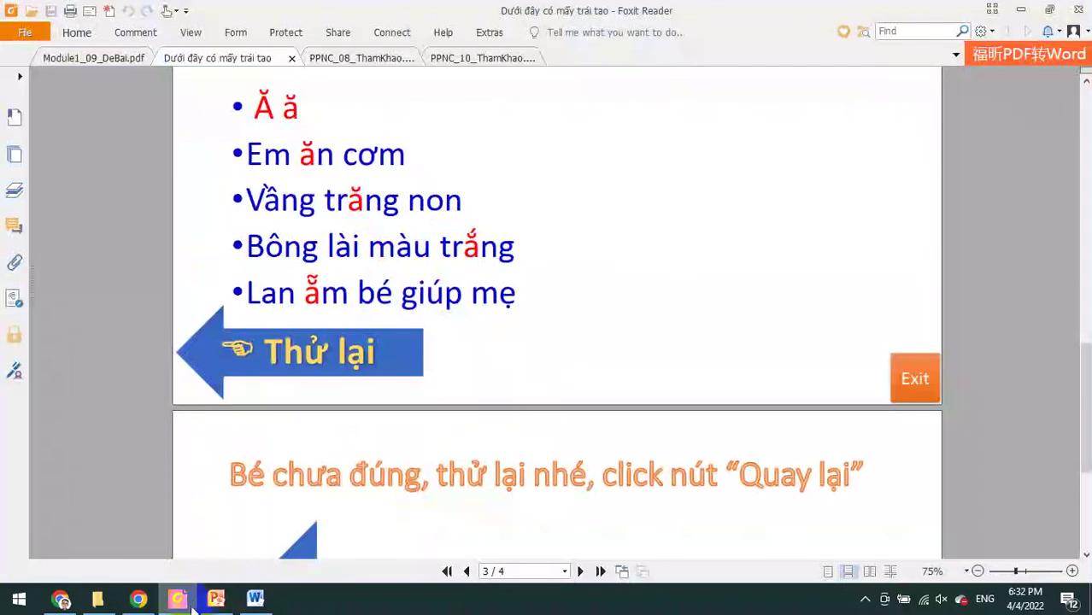
Copy the Word line "Bé chưa đúng, thử lại nhé, click nút “Quay lại”" and select slide 3 in PowerPoint
scroll(423, 389, down, 3)
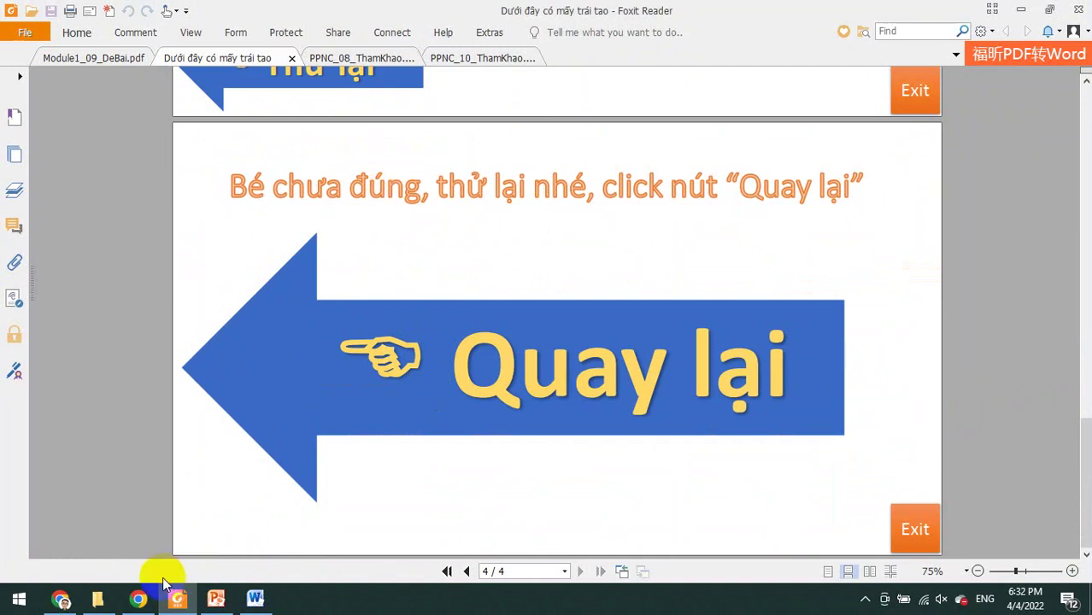
click(255, 598)
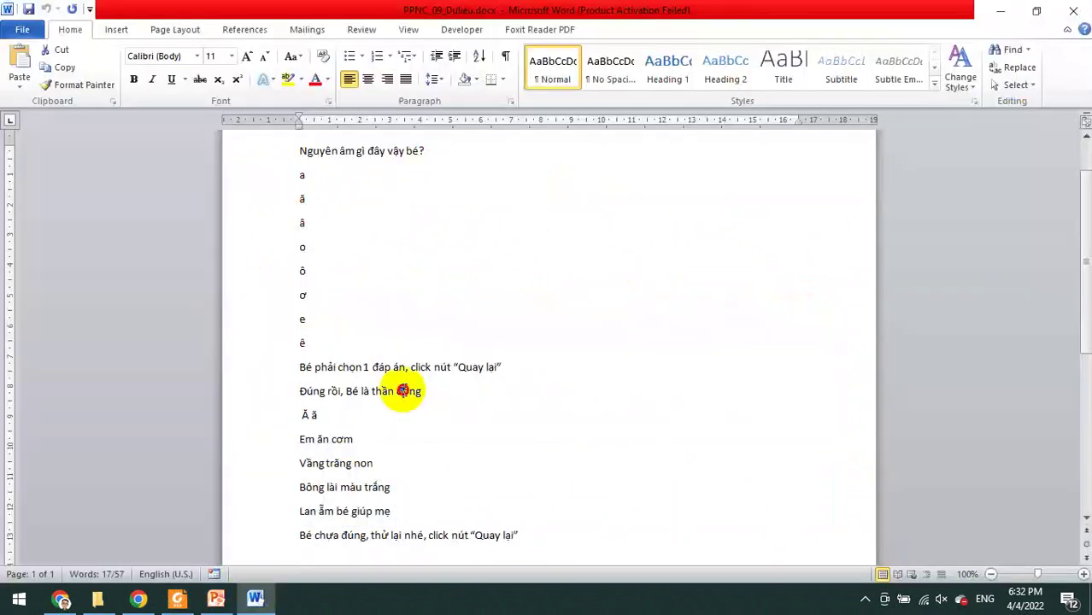
drag(535, 457, 293, 462)
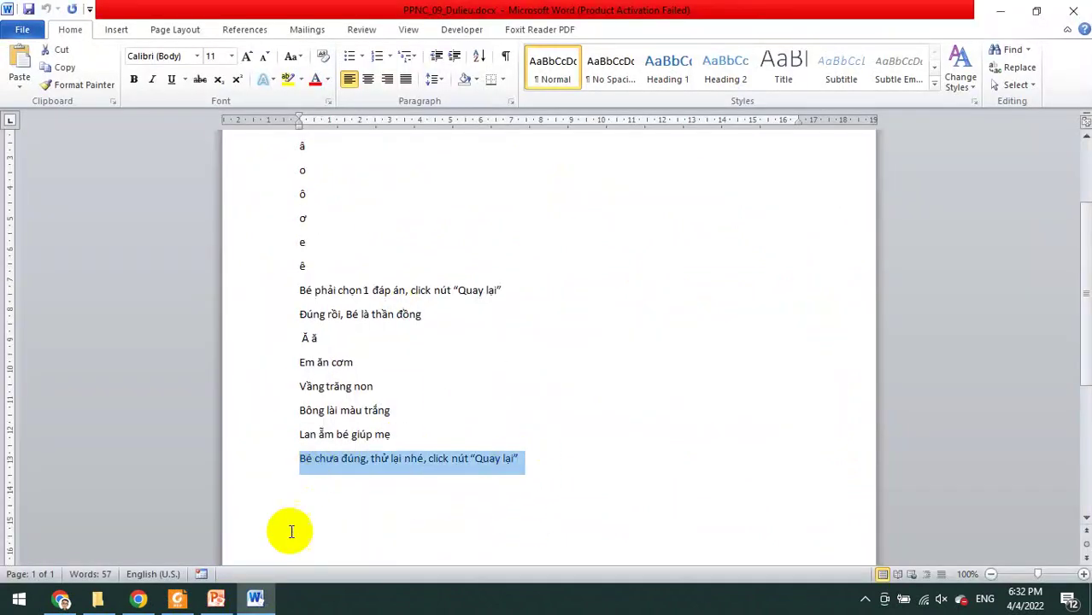
click(215, 598)
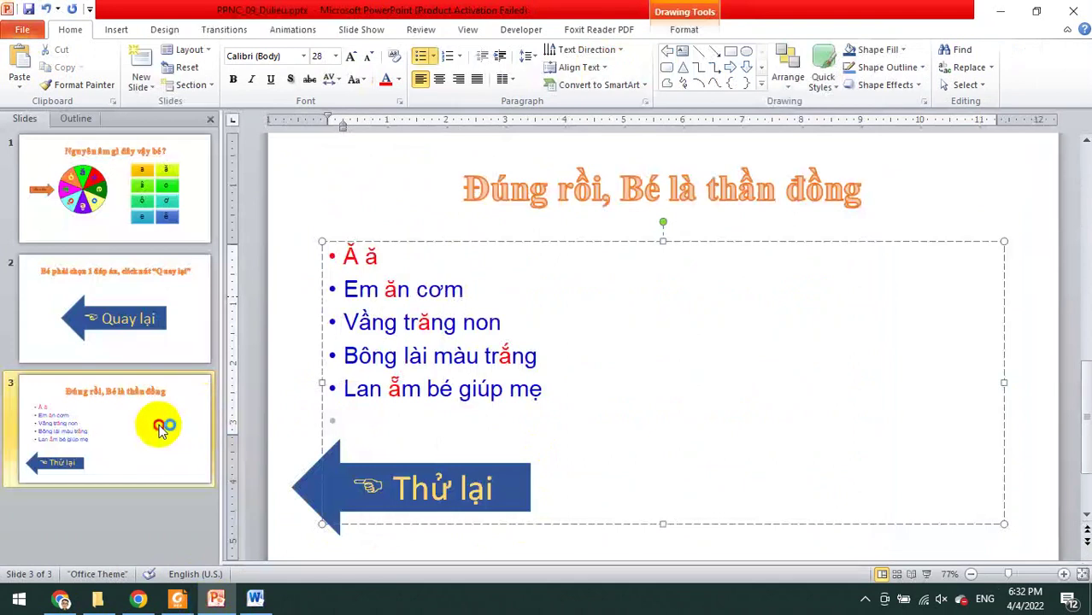
click(160, 428)
Add a new slide 4 whose title is the try-again sentence, pasted as text only
key(Return)
click(614, 186)
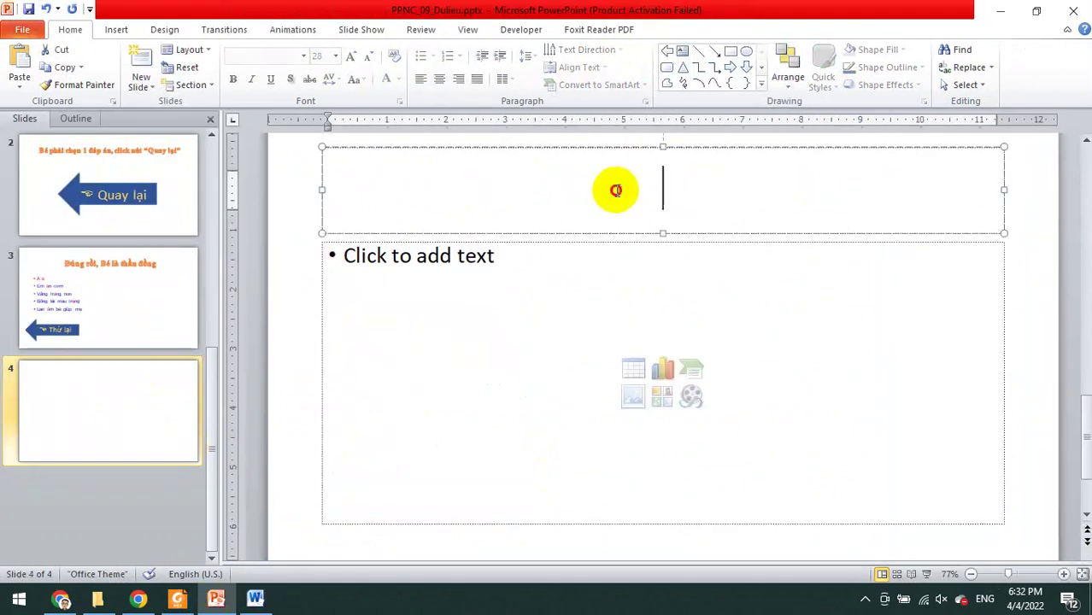
right_click(617, 190)
click(726, 257)
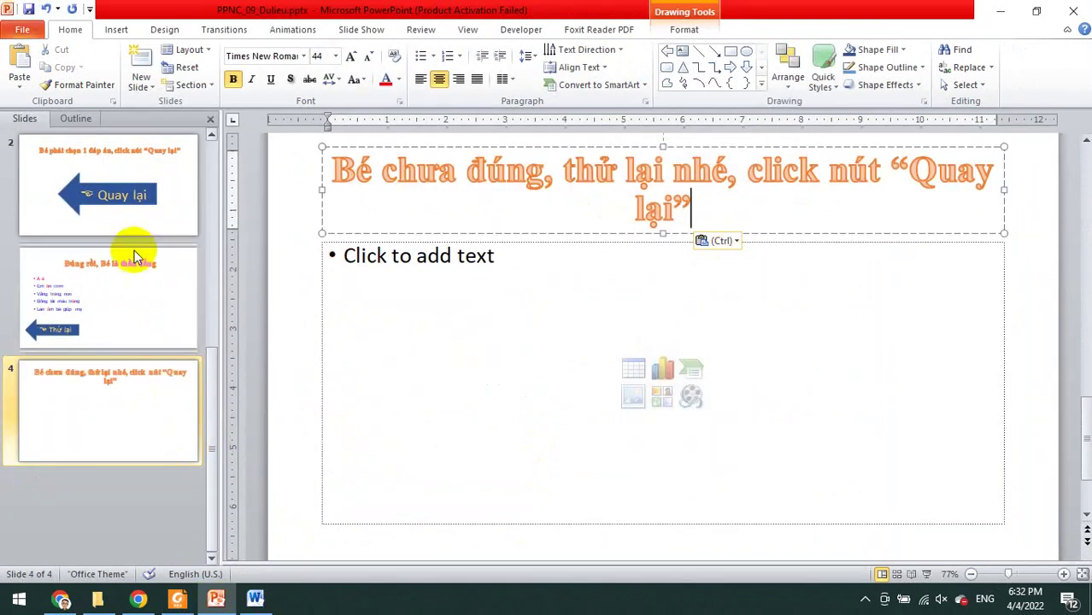
Copy the Quay lại arrow from slide 2 onto slide 4
click(146, 195)
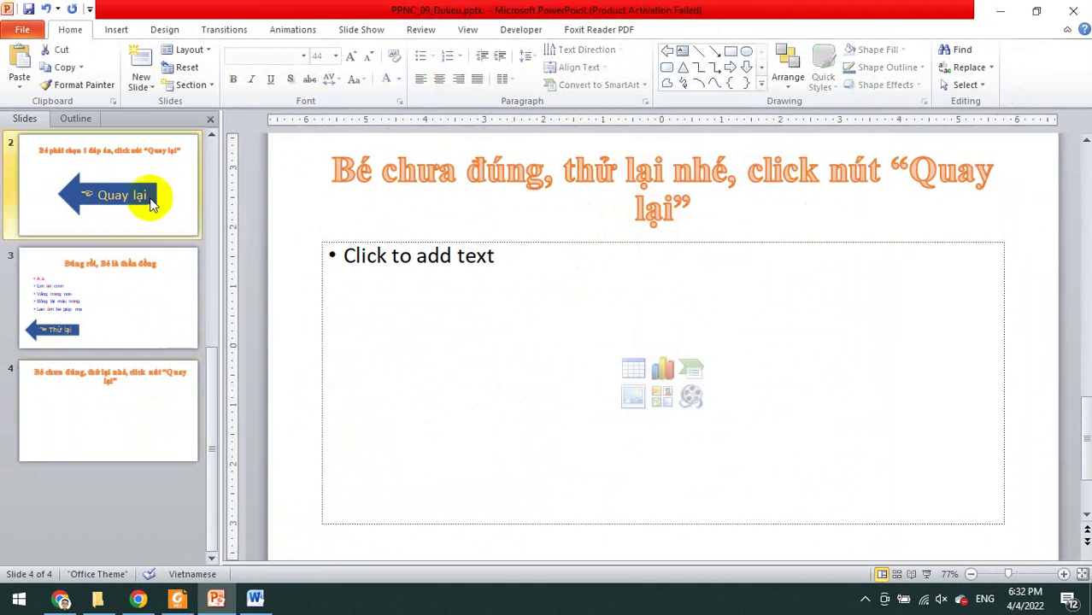
click(514, 387)
click(154, 427)
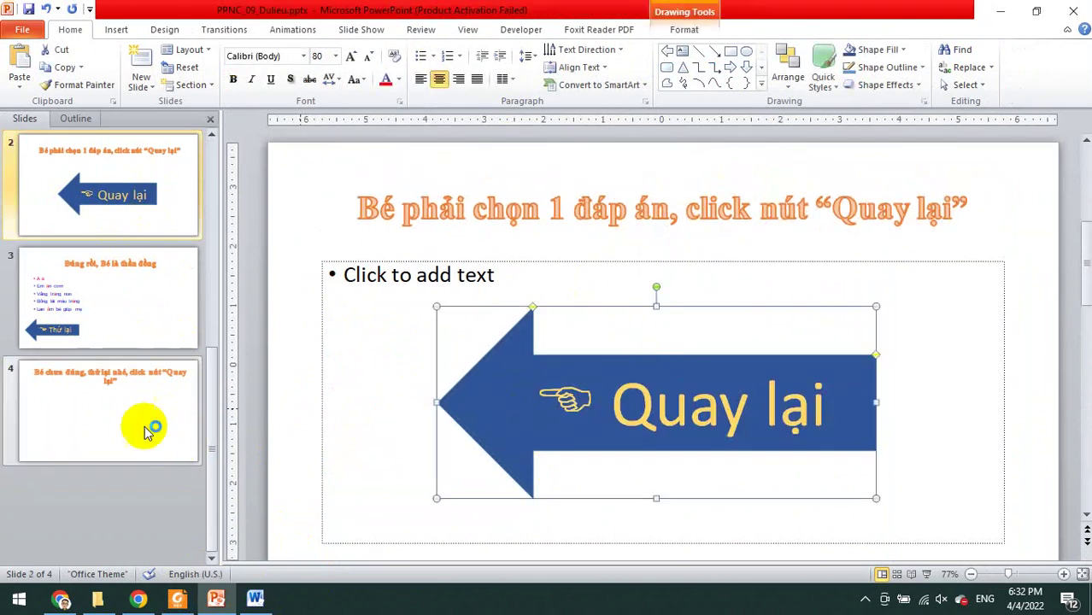
key(ctrl+v)
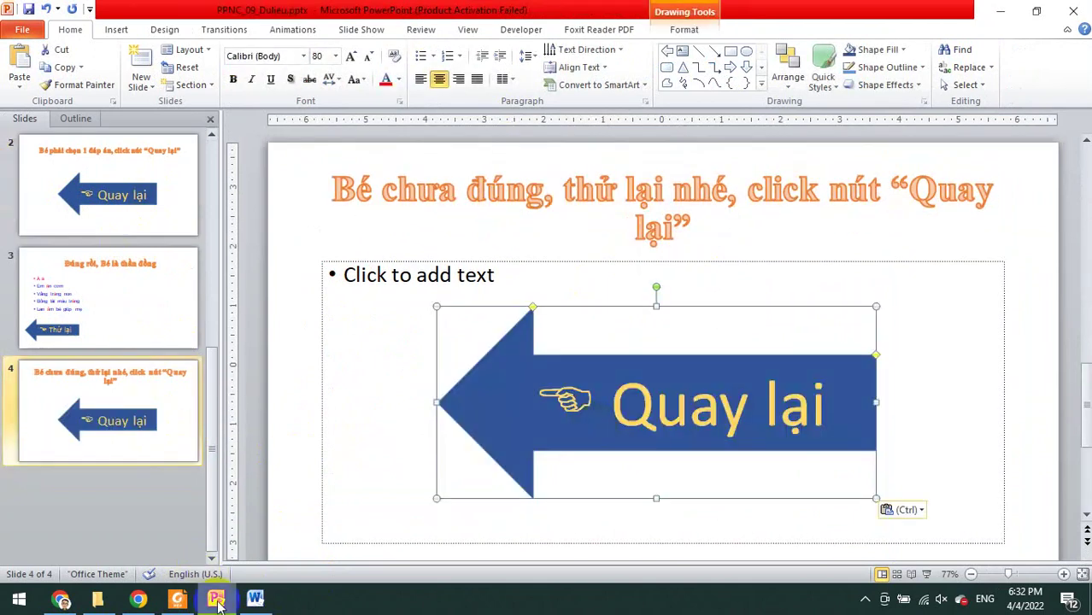
Scroll through the reference PDF to compare it with the deck
click(177, 599)
click(467, 396)
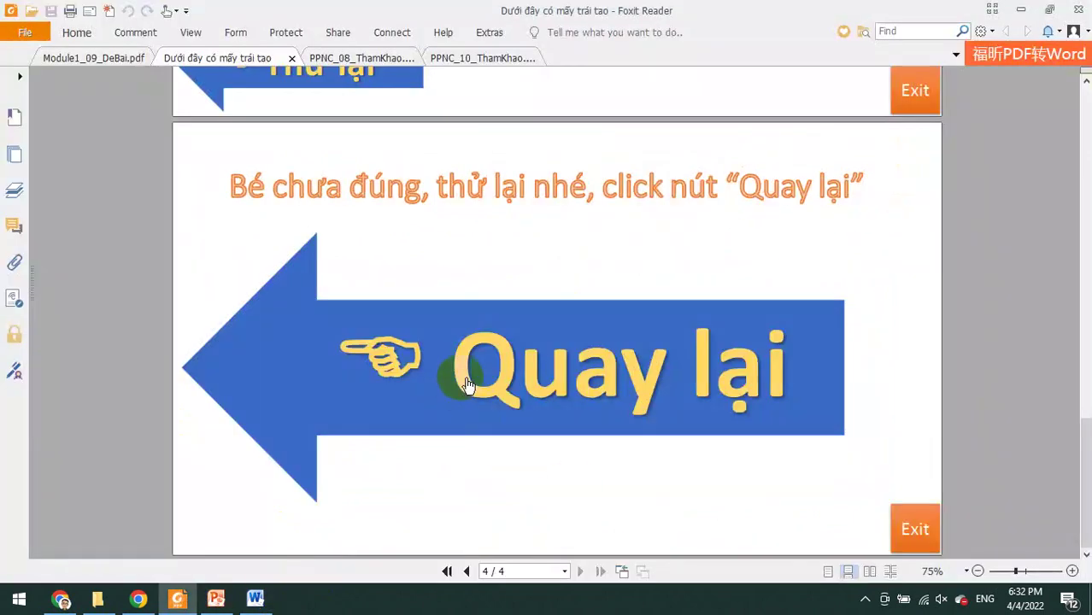
scroll(475, 392, up, 5)
scroll(466, 385, up, 5)
scroll(466, 384, up, 5)
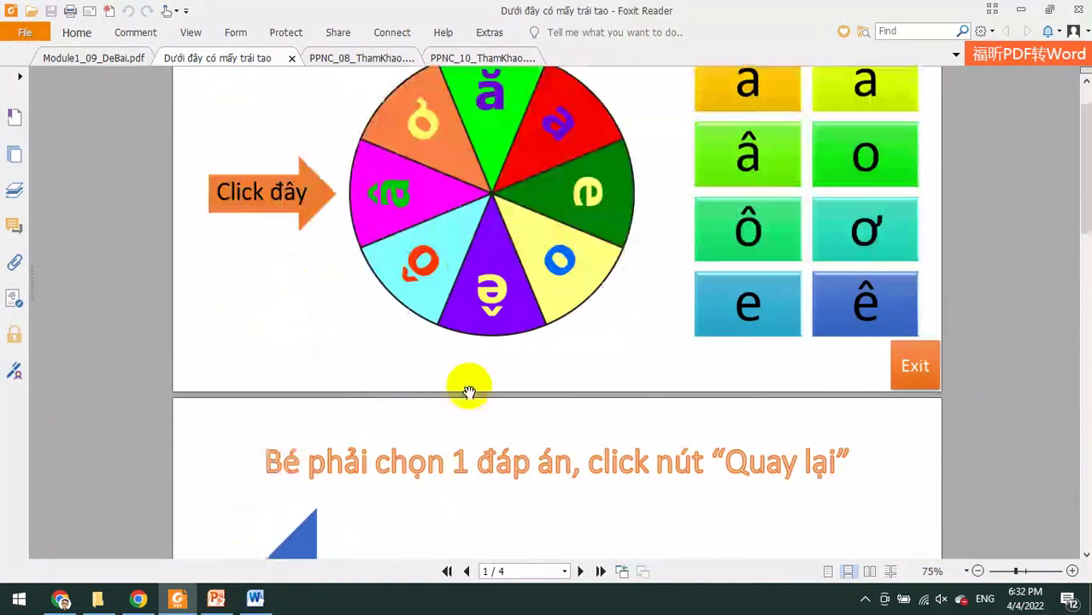
scroll(479, 393, up, 5)
Review slide 2 and the correct-answer slide 3 in PowerPoint
click(215, 599)
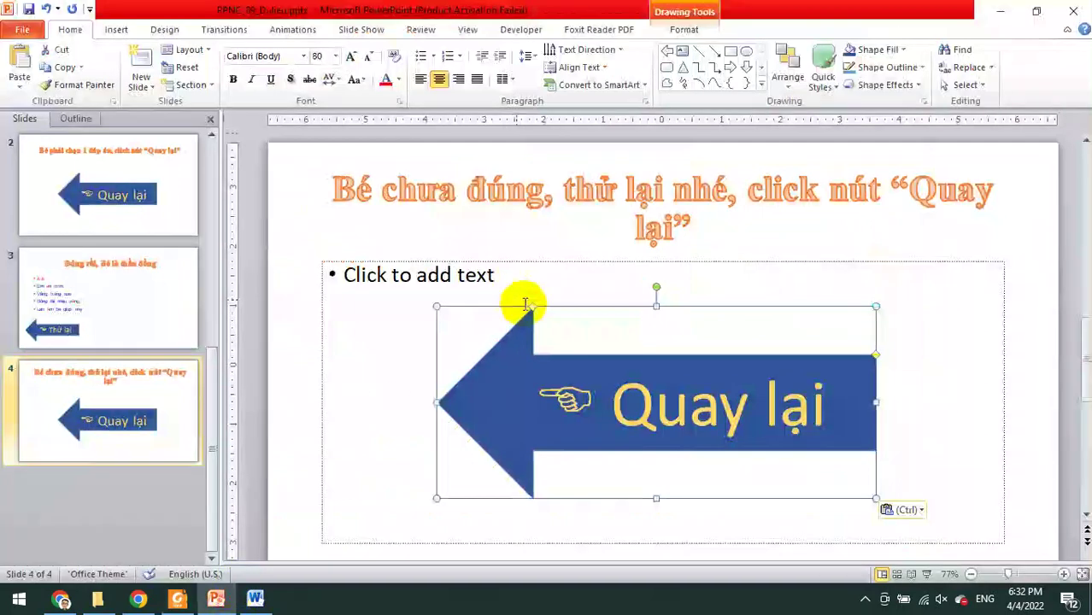
click(168, 225)
scroll(305, 312, up, 5)
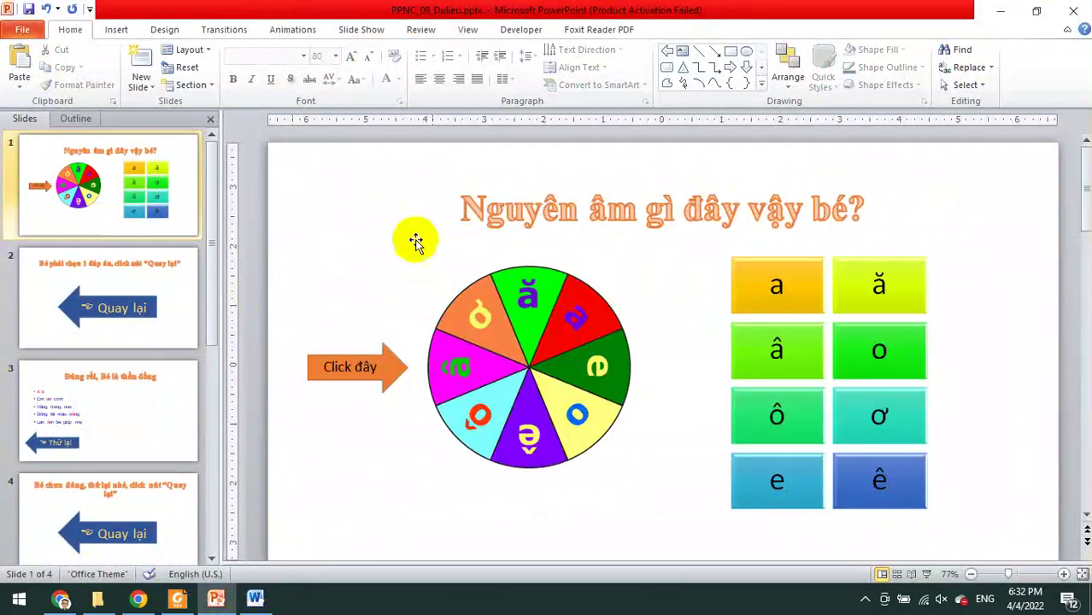
click(115, 282)
click(128, 410)
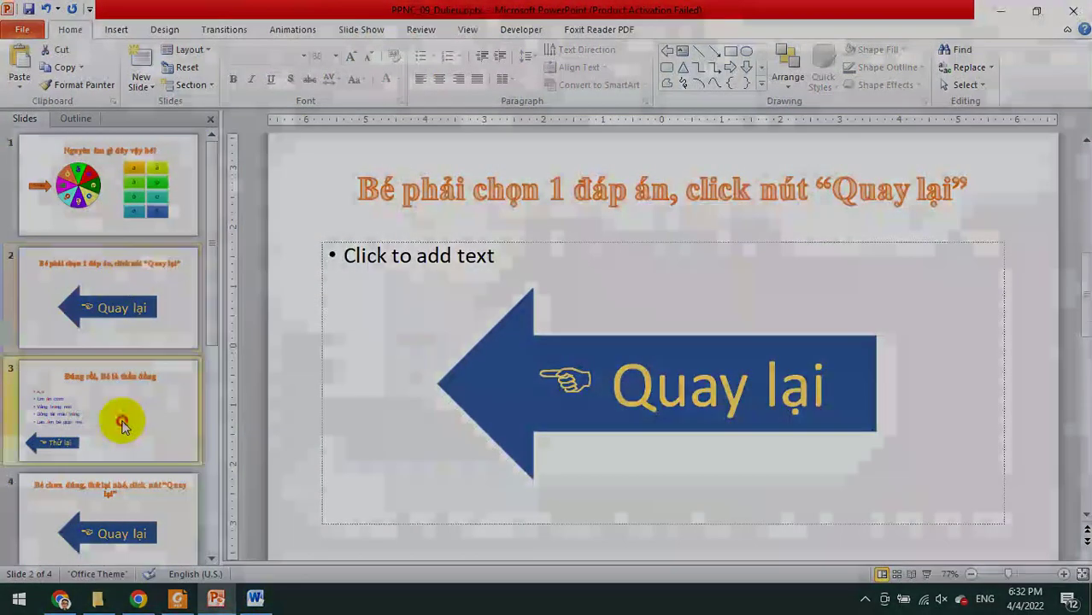